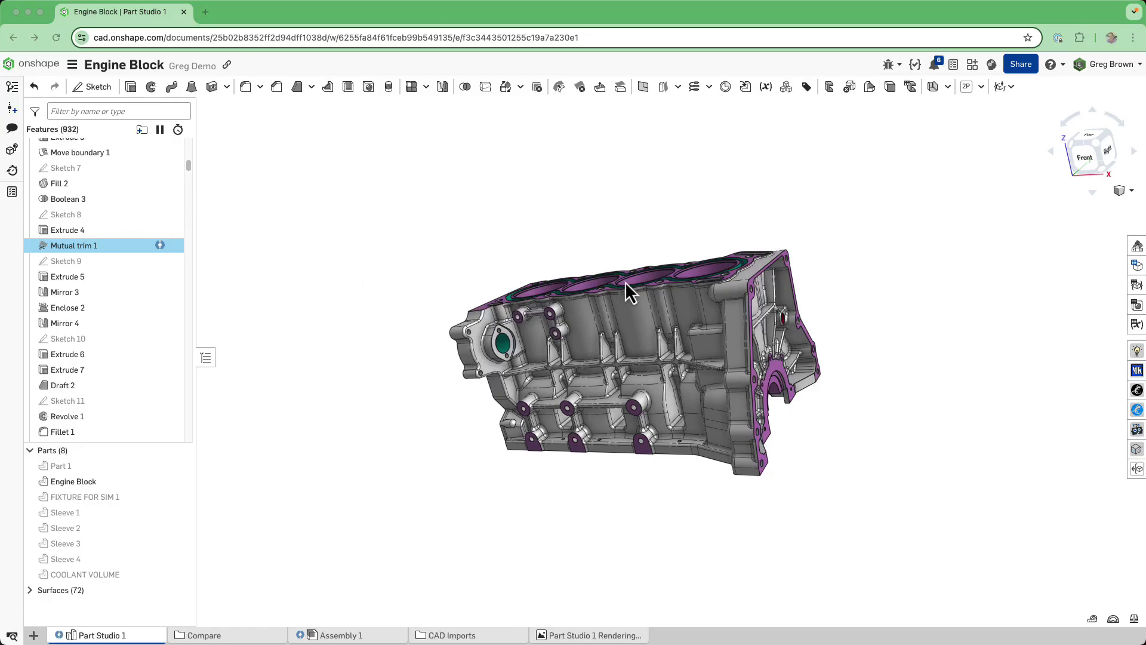
Review the regeneration times of the engine block's features and close the list.
scroll(682, 300, "up", 3)
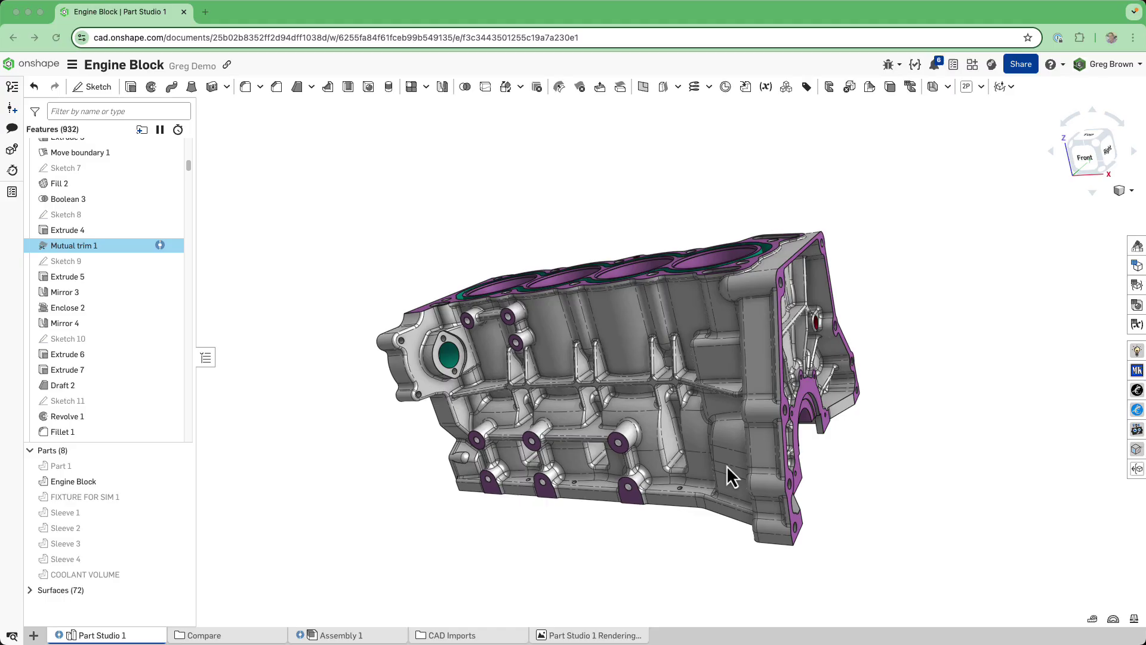
right_click_drag(727, 467, 729, 416)
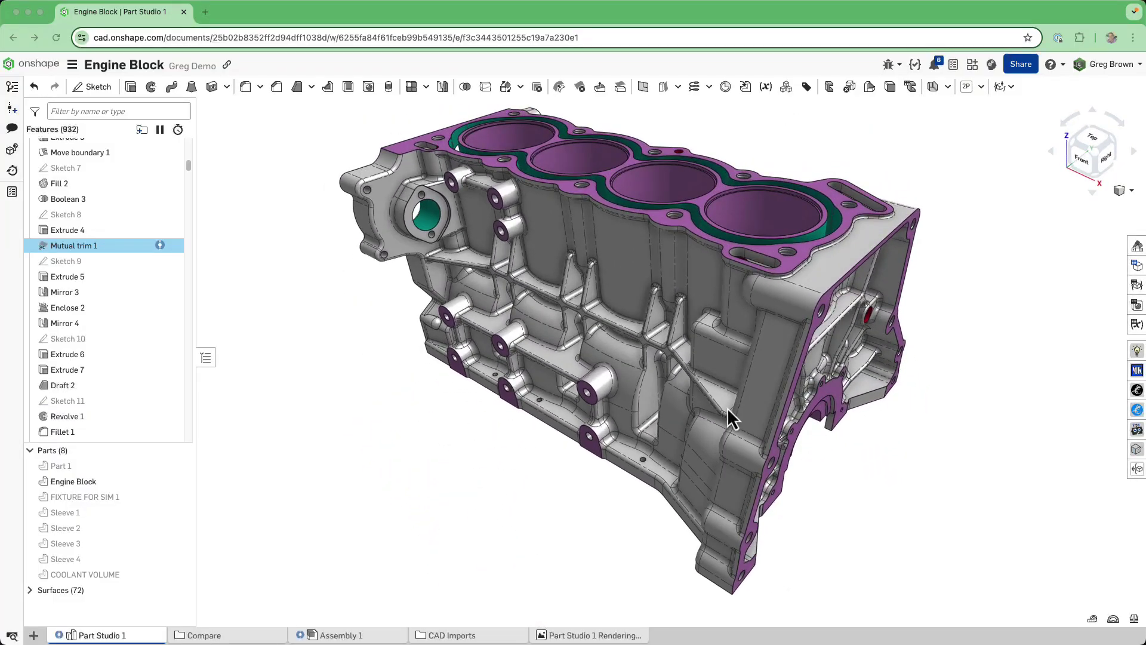
left_click(178, 130)
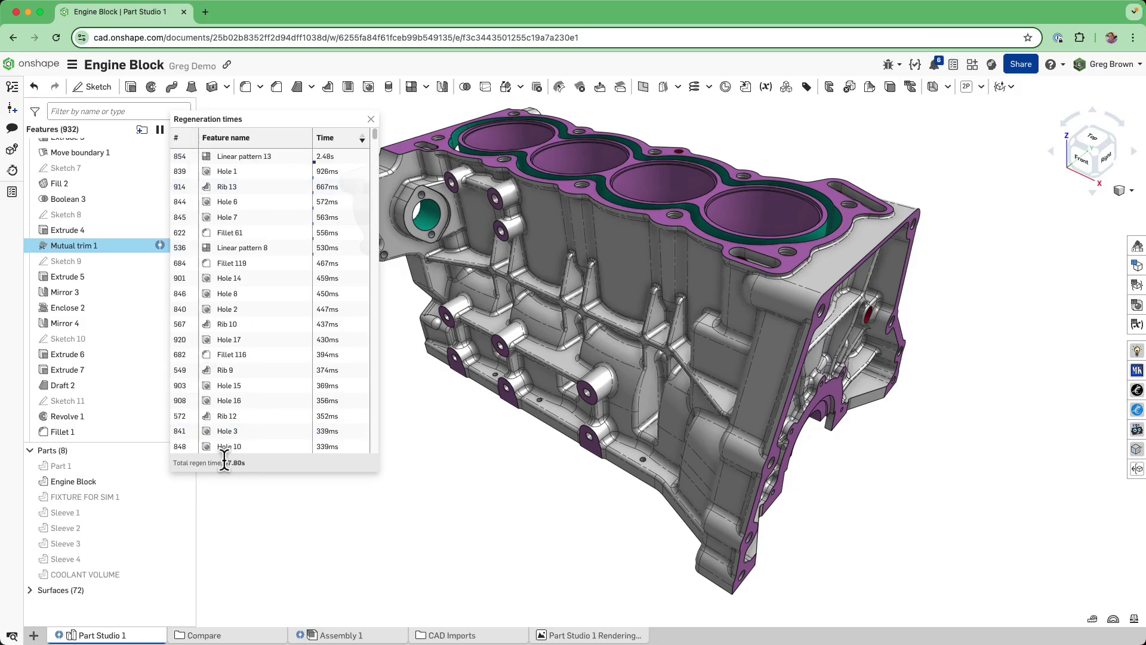
left_click(371, 120)
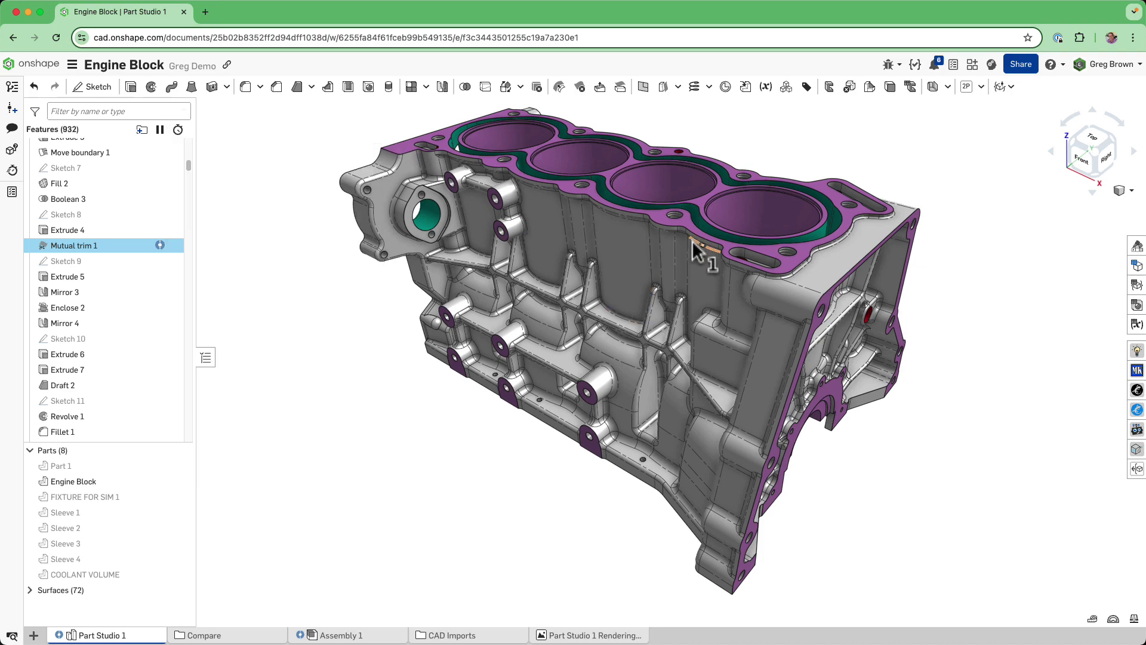
Examine the threaded bolt hole and the slot beside it on the engine block's deck face up close.
right_click_drag(691, 248, 738, 290)
scroll(729, 306, "up", 7)
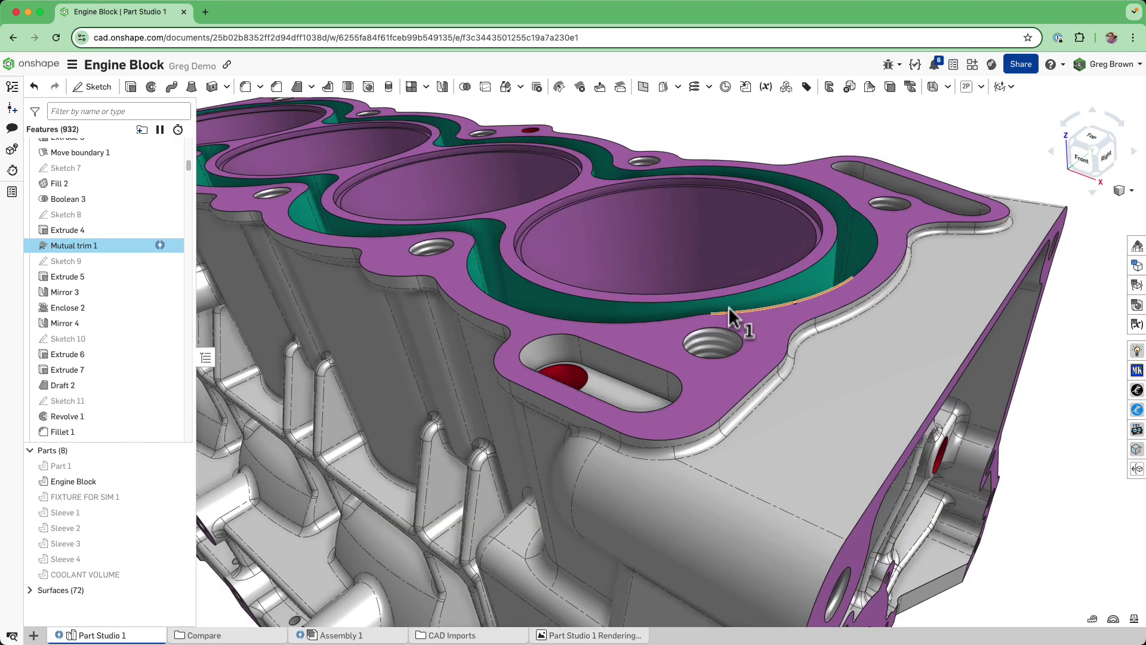
scroll(726, 355, "up", 4)
right_click_drag(720, 345, 690, 372)
scroll(690, 371, "down", 10)
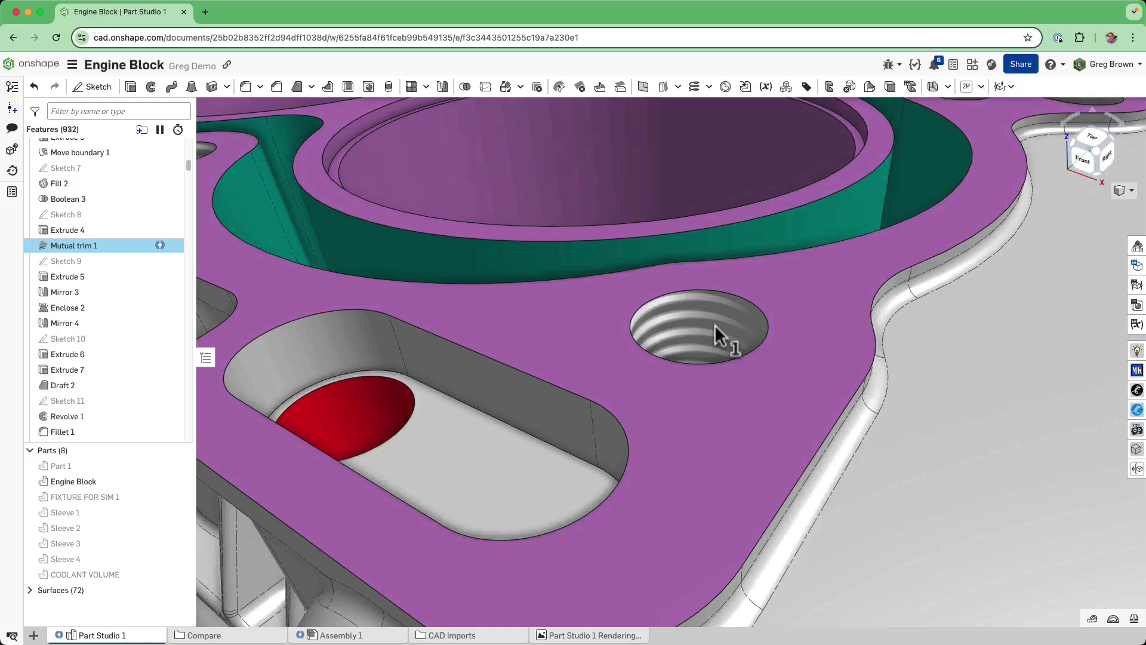
right_click_drag(722, 316, 648, 302)
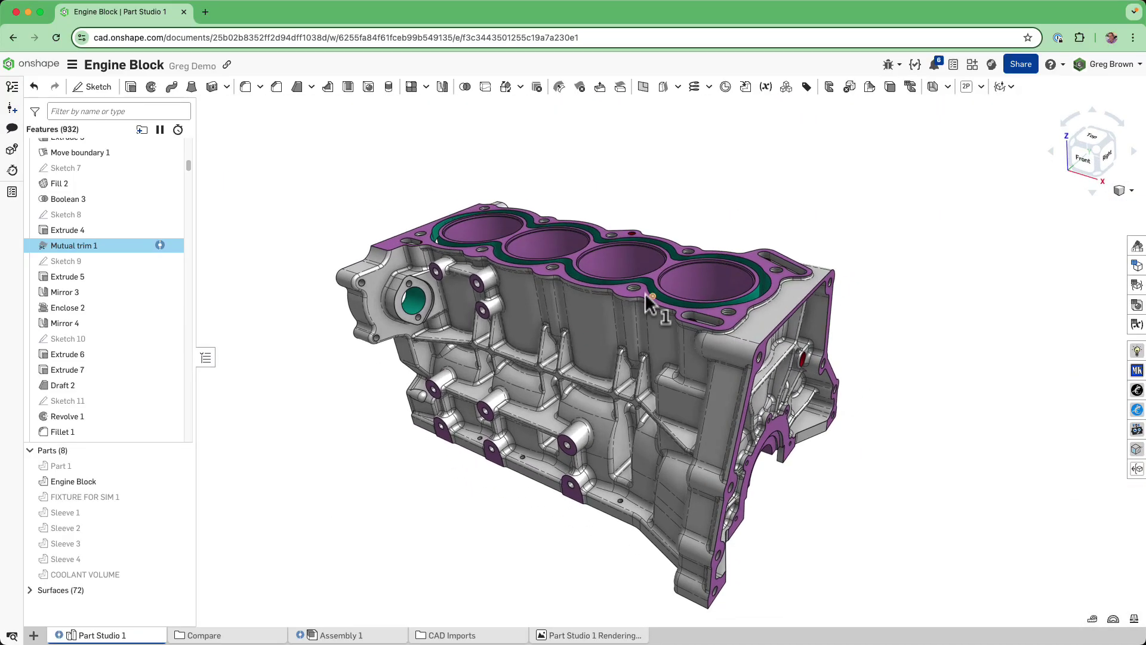
Review the document's versions and history from the newest workspaces down to the Start version.
left_click(12, 86)
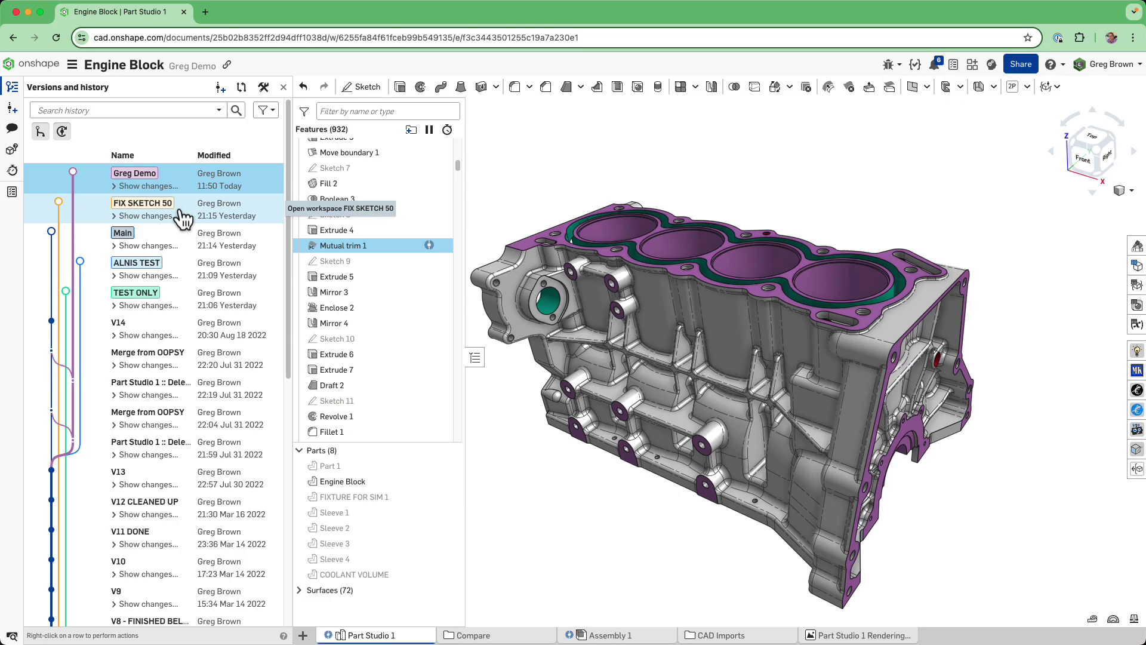
scroll(179, 370, "down", 1)
scroll(248, 477, "down", 10)
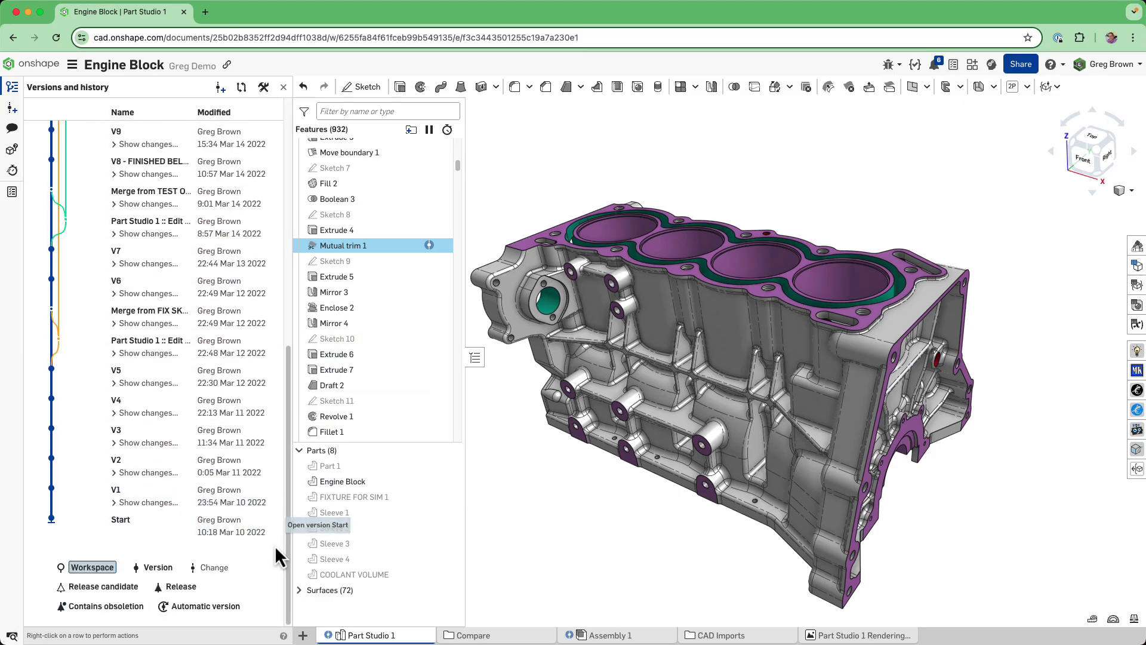
scroll(262, 533, "up", 15)
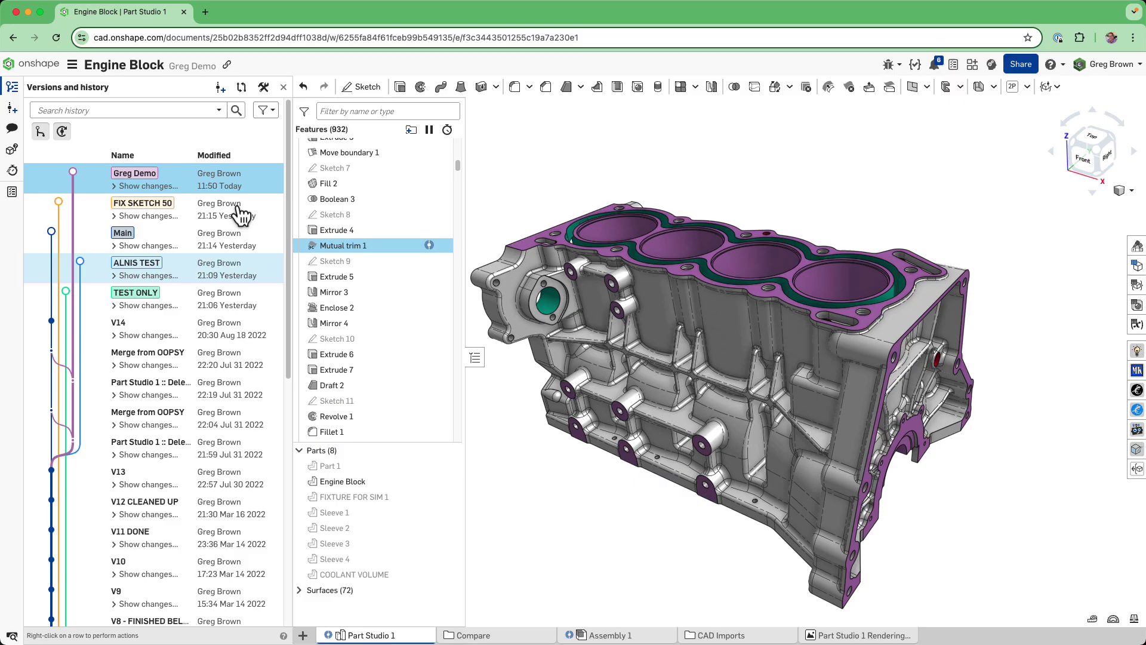
left_click(286, 88)
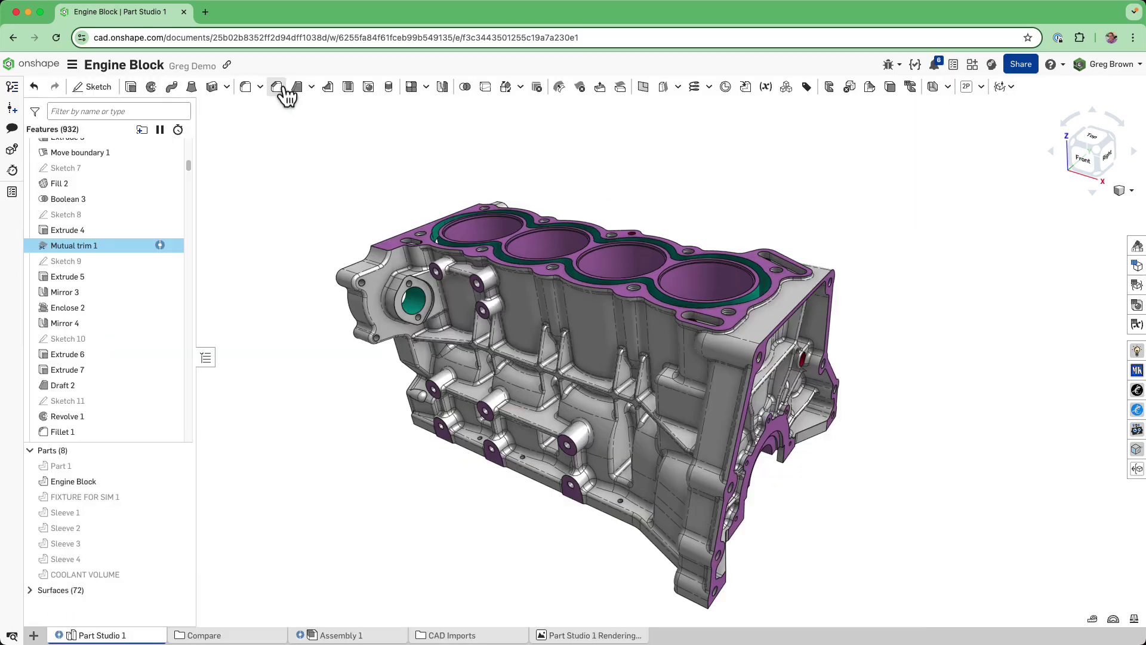
Look up the Mutual trim command among the surfacing tools.
mouse_move(557, 309)
right_mouse_down()
mouse_move(563, 302)
mouse_move(557, 311)
right_mouse_up()
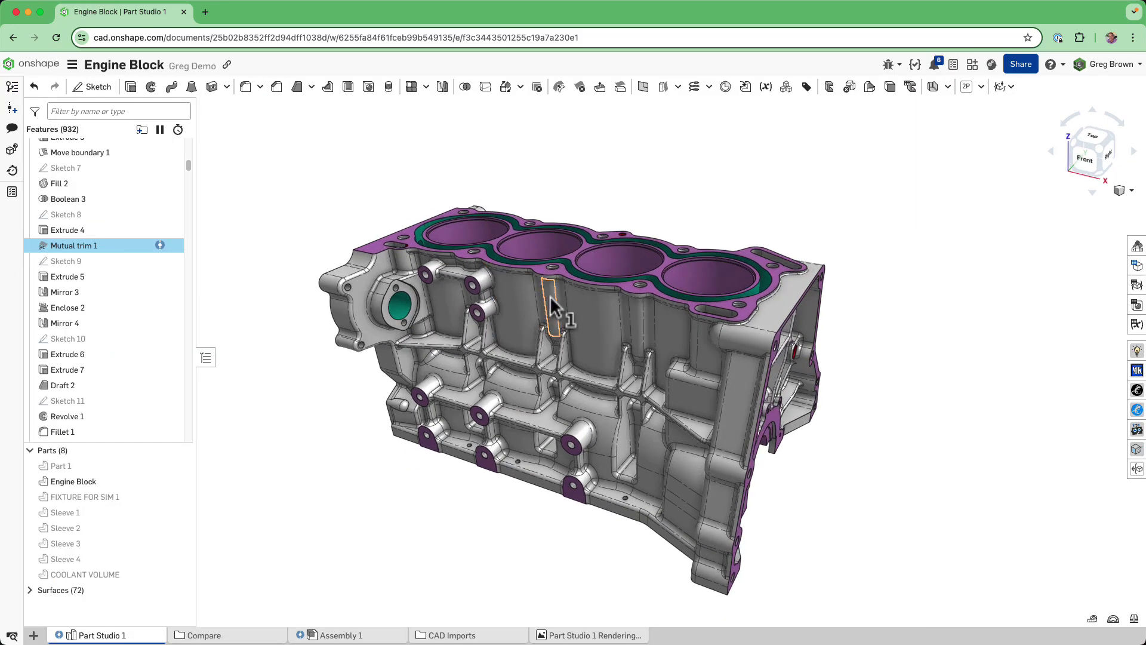
mouse_move(619, 331)
right_mouse_down()
mouse_move(649, 326)
mouse_move(677, 281)
mouse_move(701, 289)
mouse_move(661, 297)
mouse_move(639, 336)
right_mouse_up()
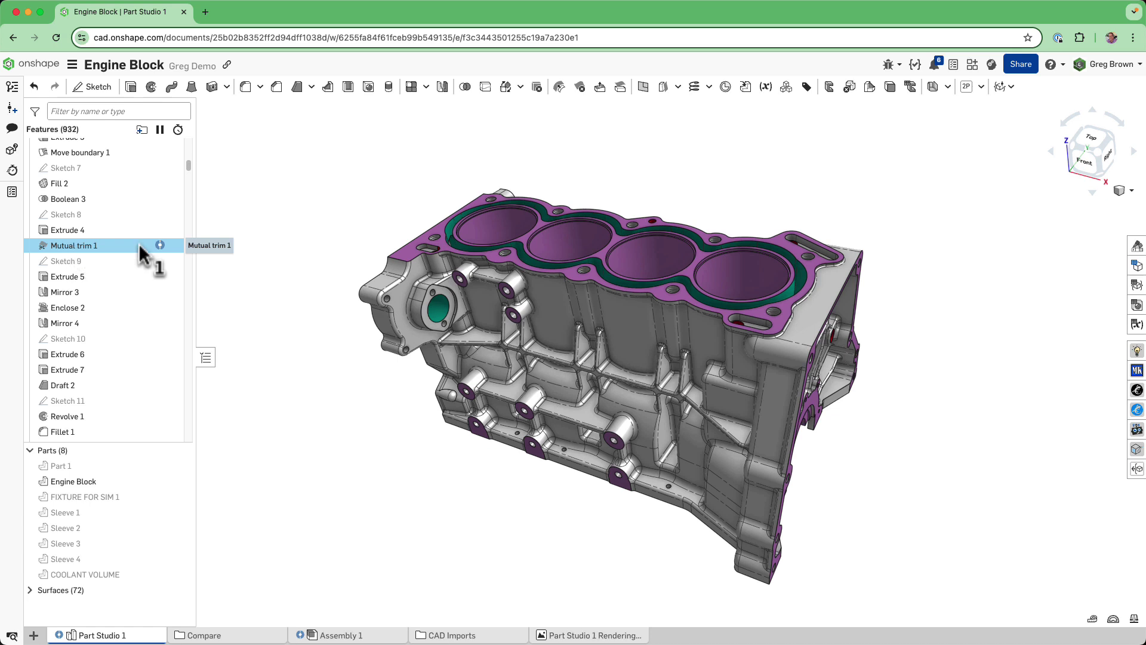
left_click(678, 89)
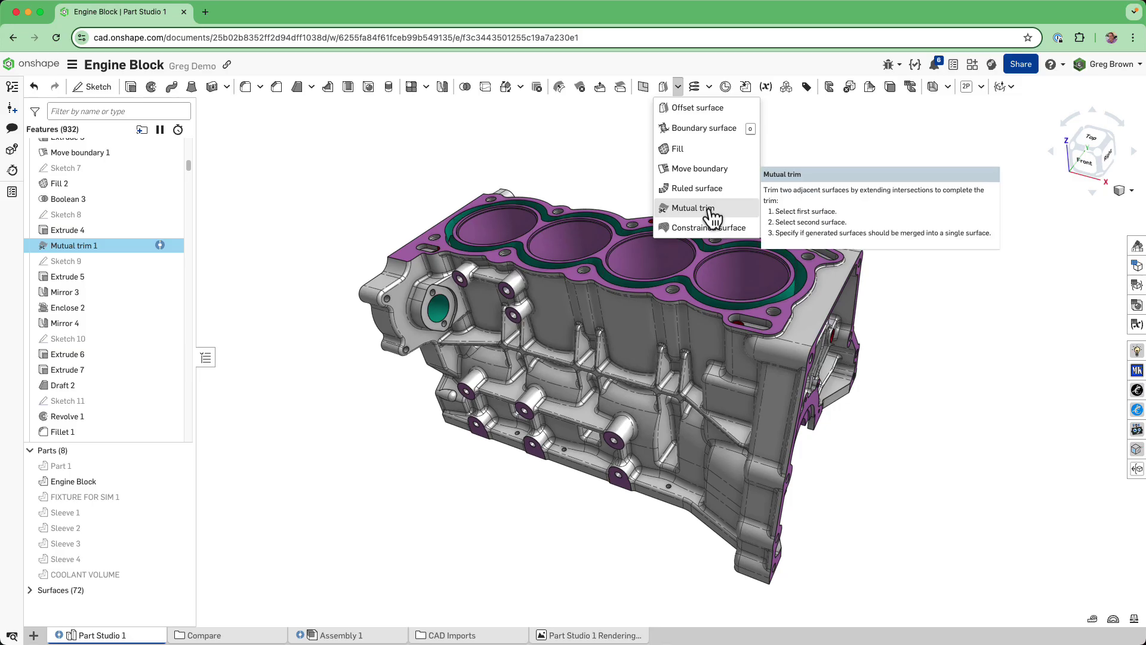
left_click(101, 263)
left_click(102, 248)
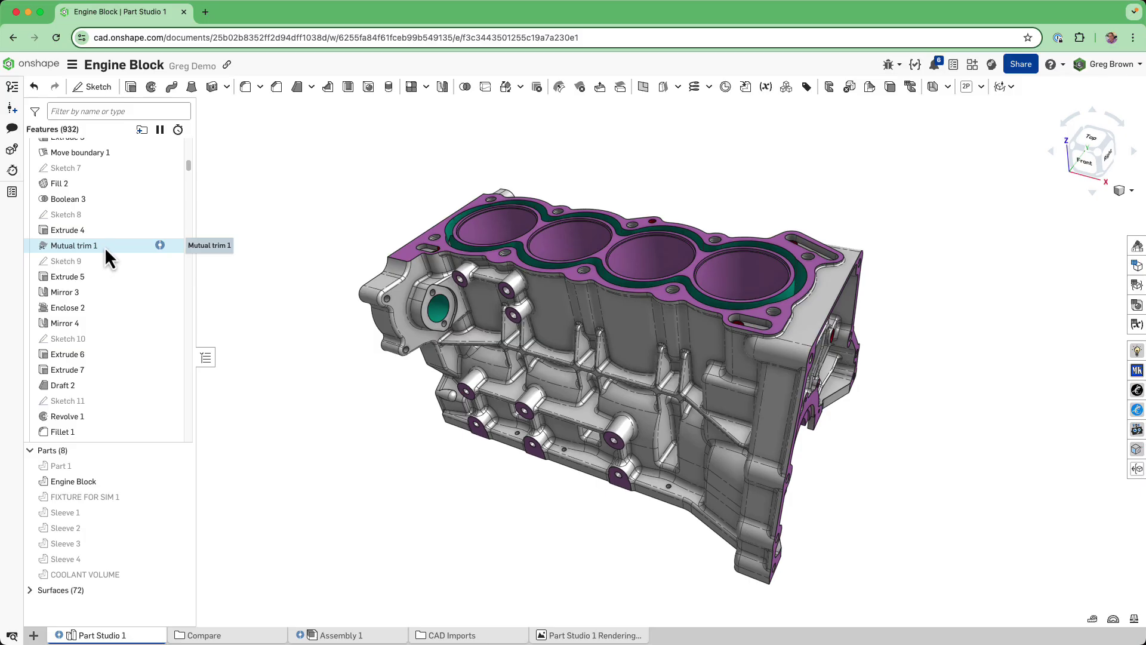
Locate the Mutual trim 1, Mutual trim 2 and Mutual trim 3 features in the feature list.
left_click(105, 246)
mouse_move(188, 166)
left_mouse_down()
mouse_move(187, 136)
mouse_move(187, 436)
mouse_move(201, 360)
mouse_move(193, 190)
left_mouse_up()
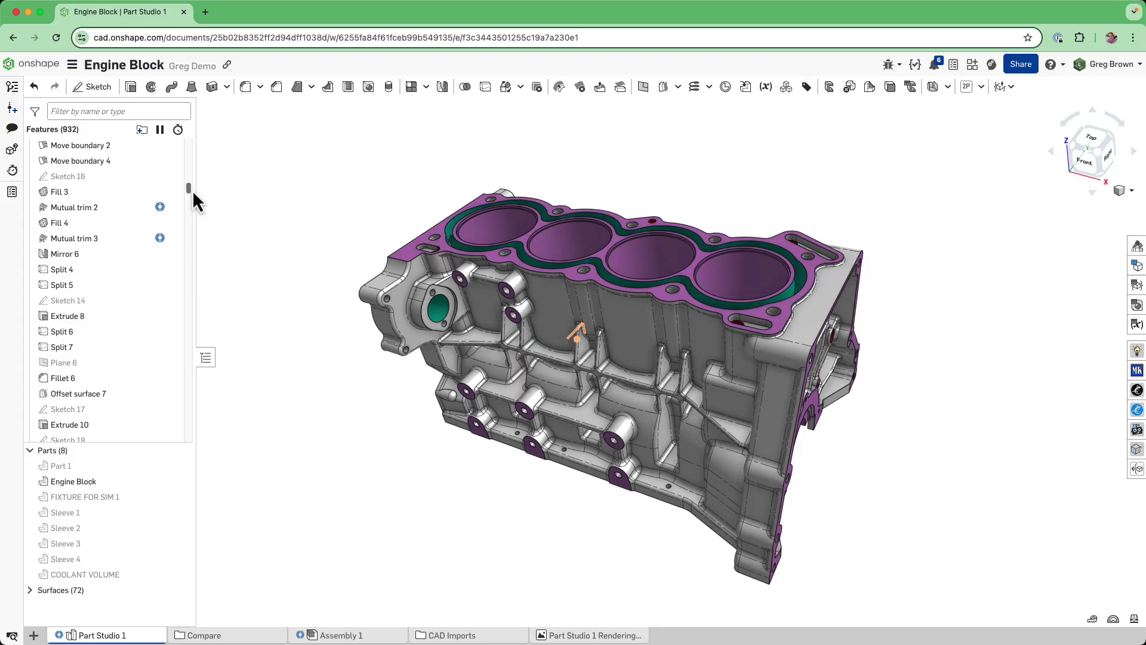
left_click(81, 208)
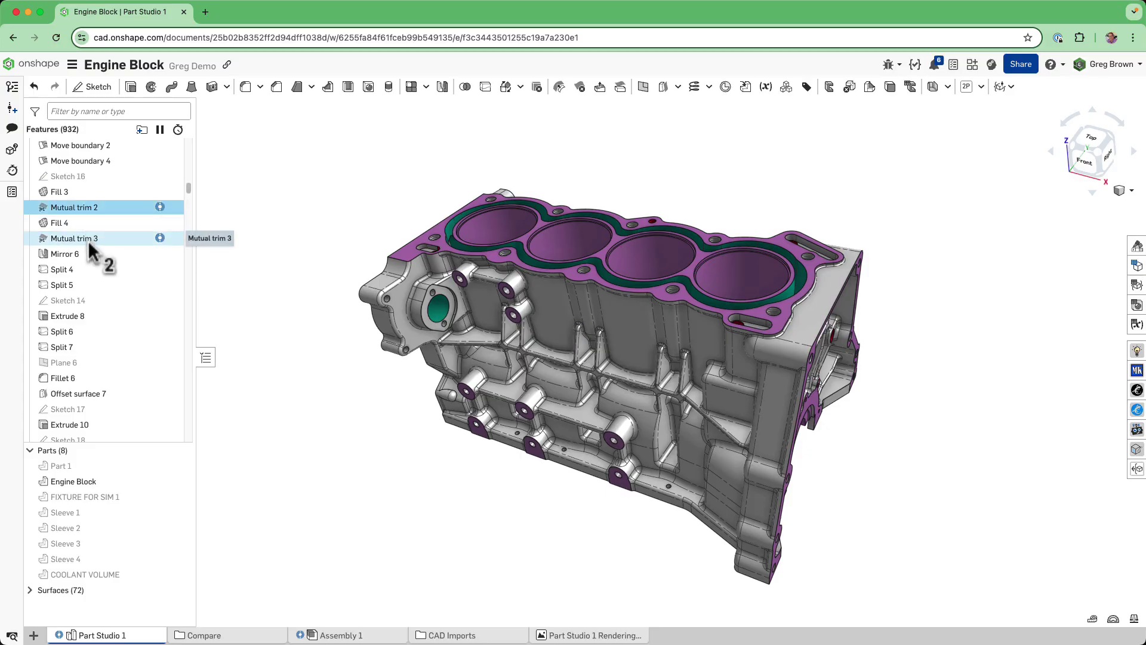
left_click(87, 239)
left_click_drag(189, 190, 198, 165)
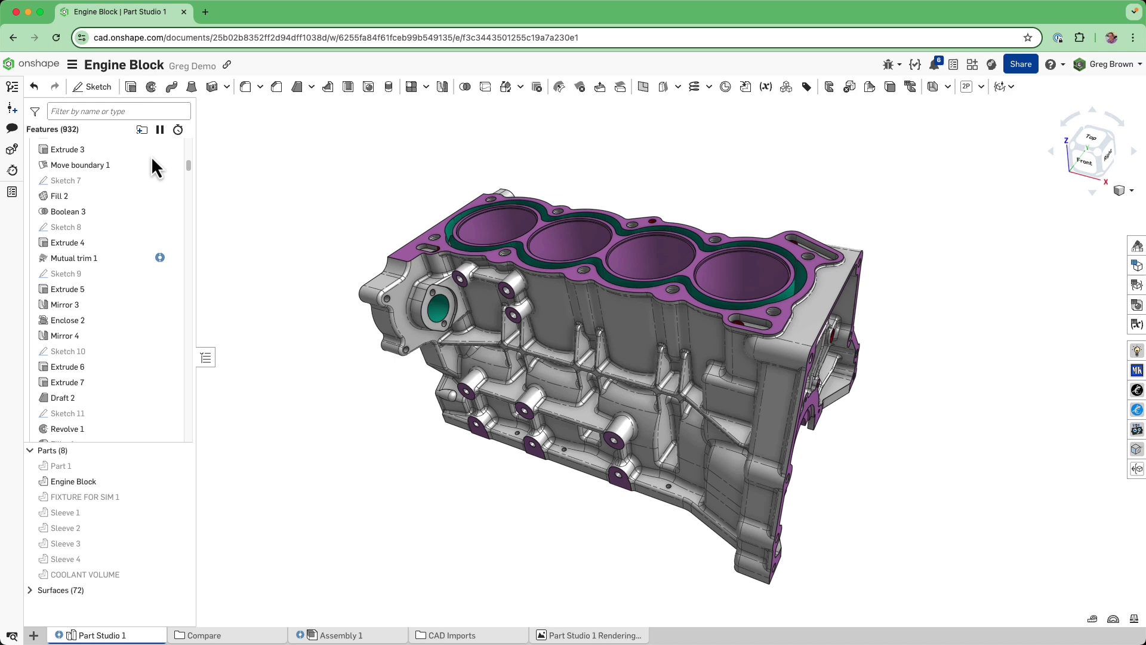
Review the Part Studio's performance information, including the breakdown of features by type.
left_click(12, 171)
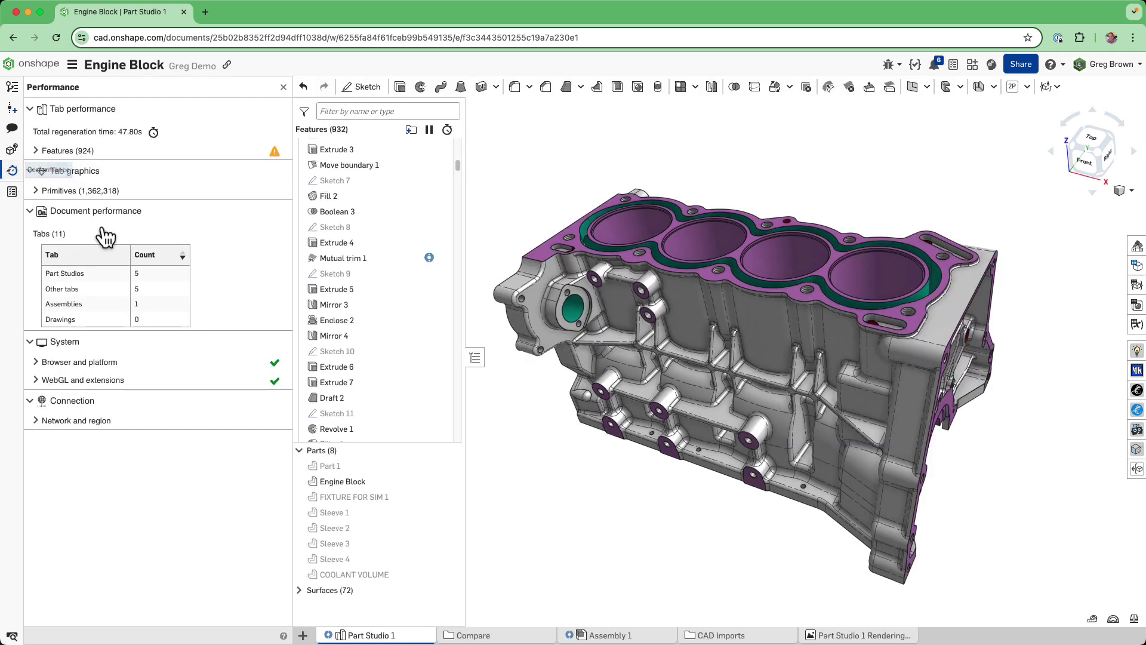
left_click(36, 151)
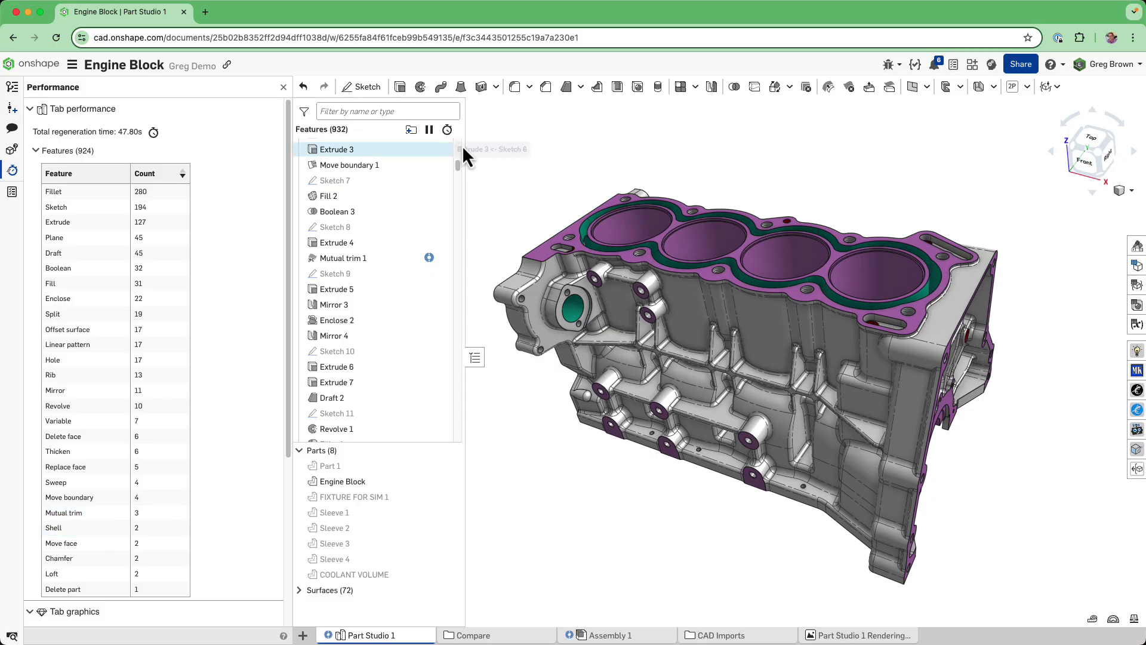
left_click(282, 87)
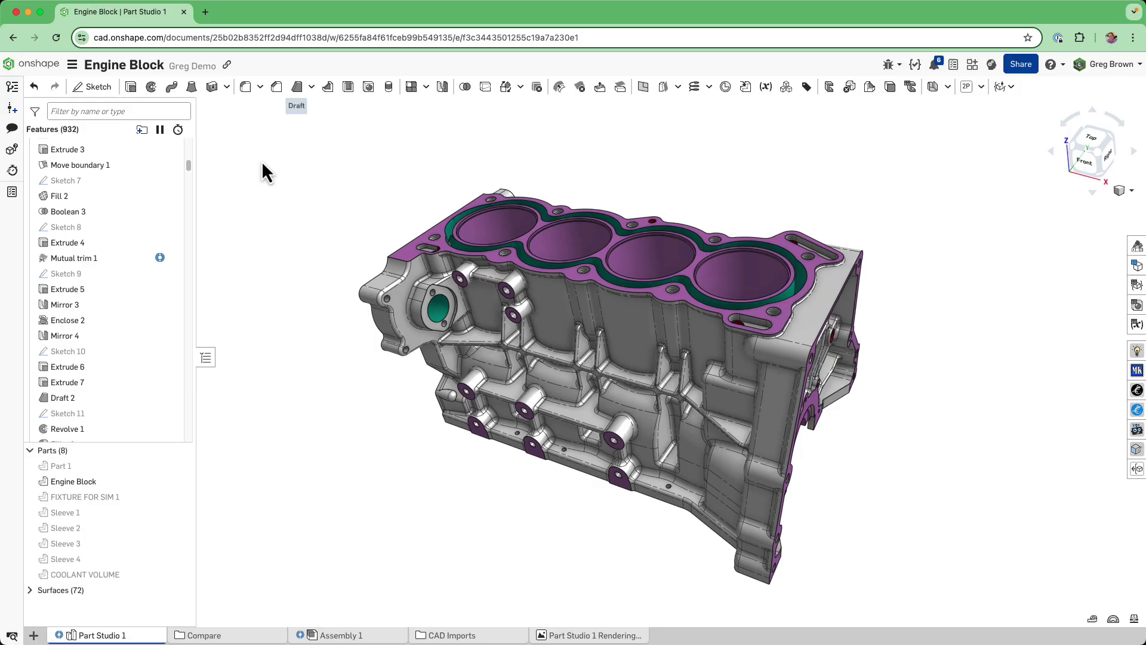
Roll the feature history back to just after Mutual trim 1 and show all surfaces.
right_click(116, 258)
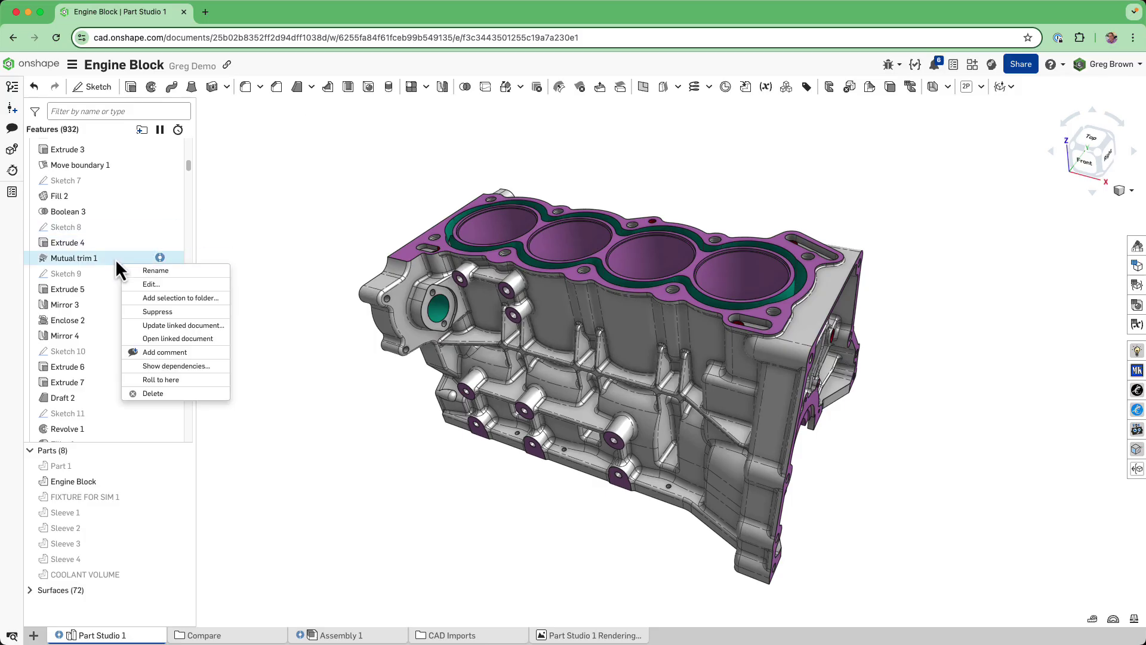
left_click(184, 375)
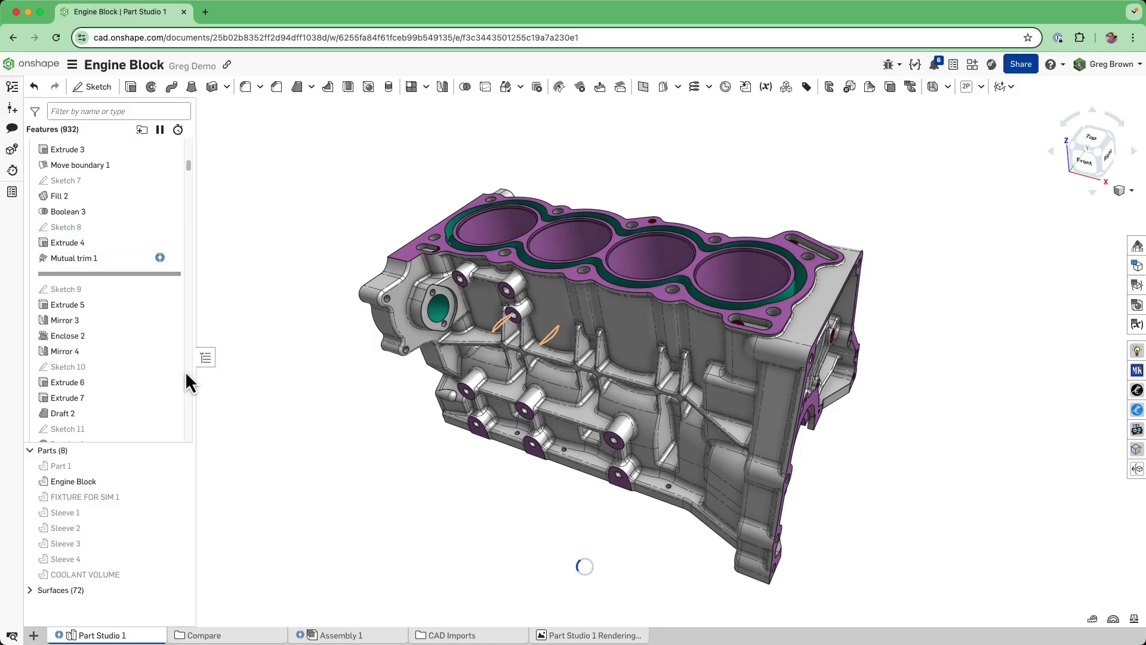
right_click_drag(452, 299, 448, 271)
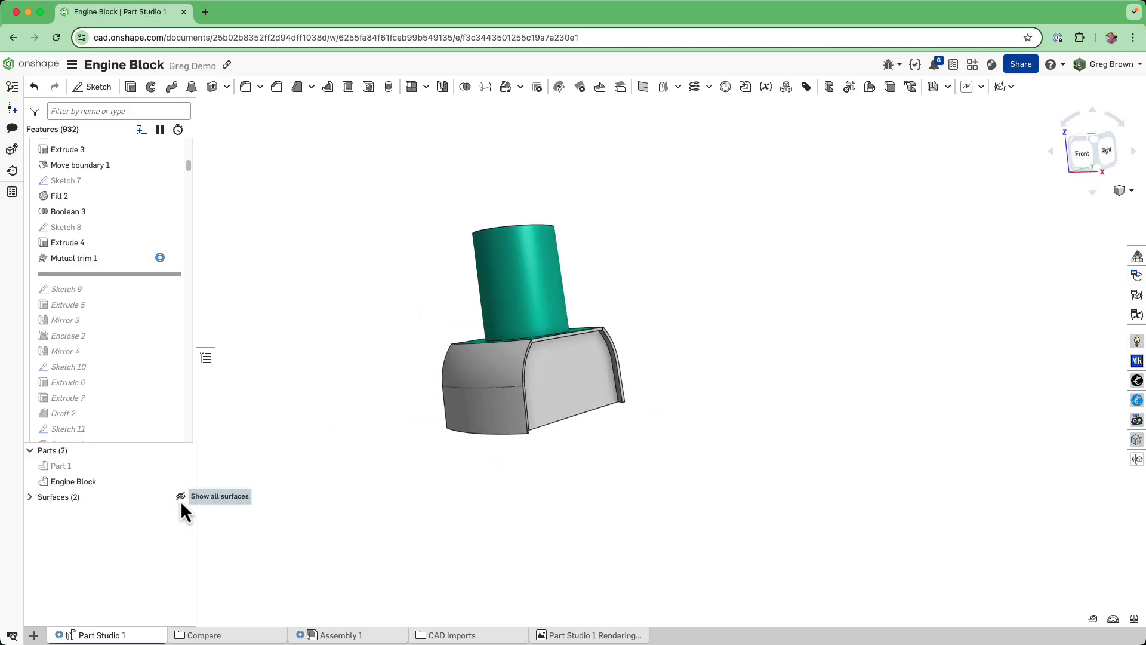
right_click_drag(358, 454, 597, 418)
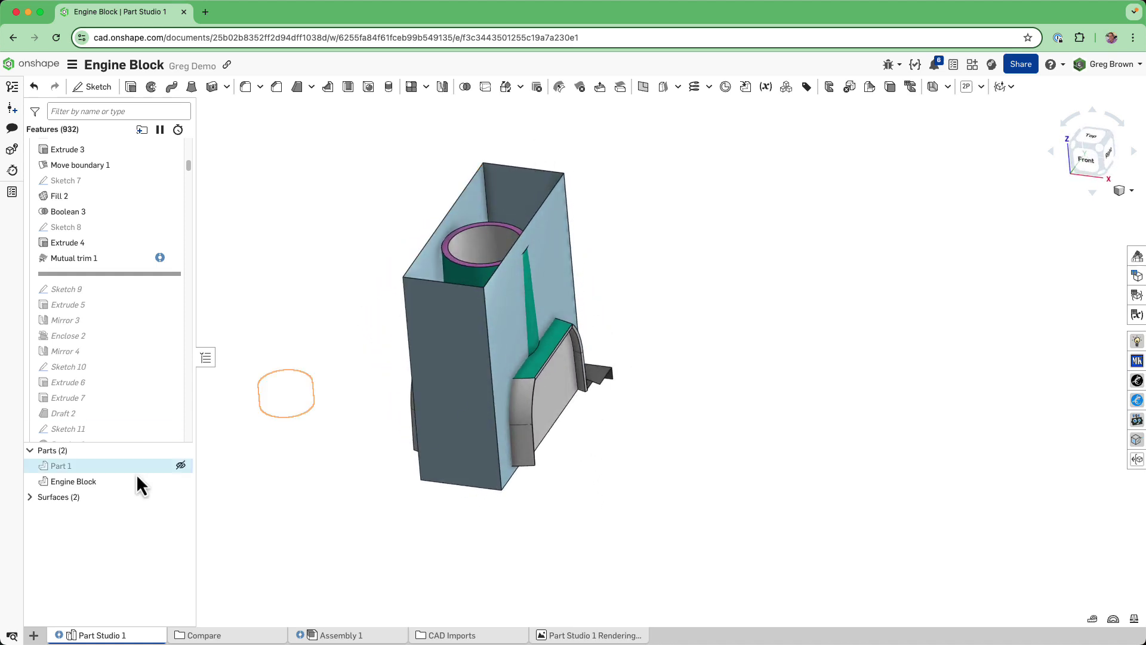
List the individual surfaces and highlight Surface 1 and Surface 2 in the model to identify them.
left_click(30, 496)
left_click(68, 513)
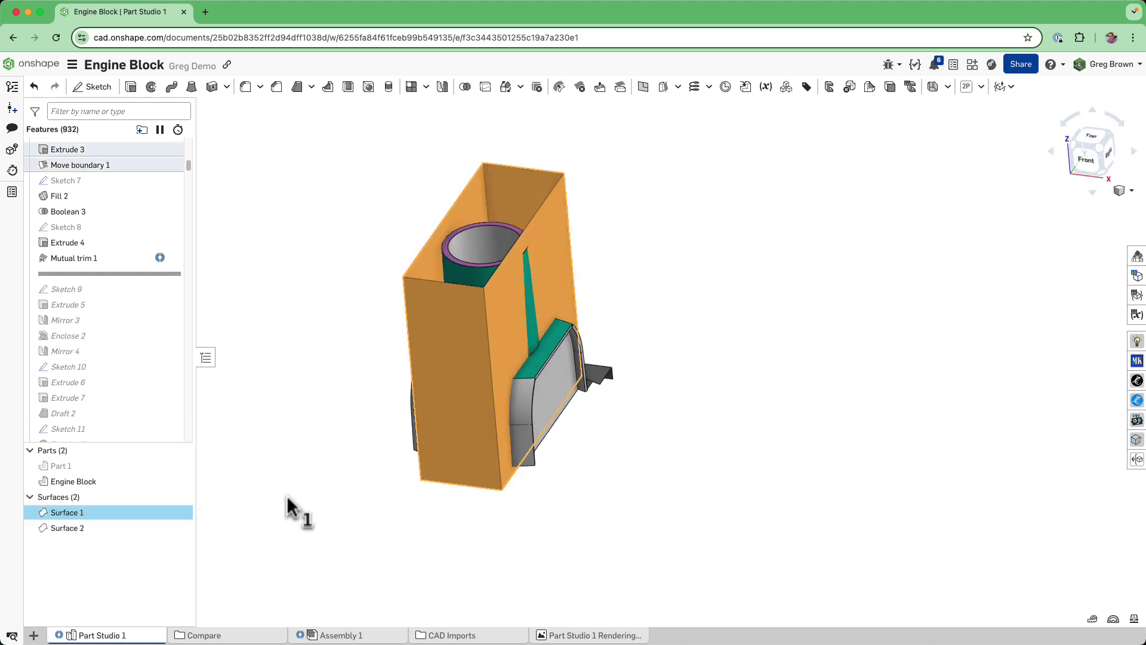
left_click(287, 497)
left_click(154, 527)
right_click_drag(359, 481, 302, 320)
left_click(292, 304)
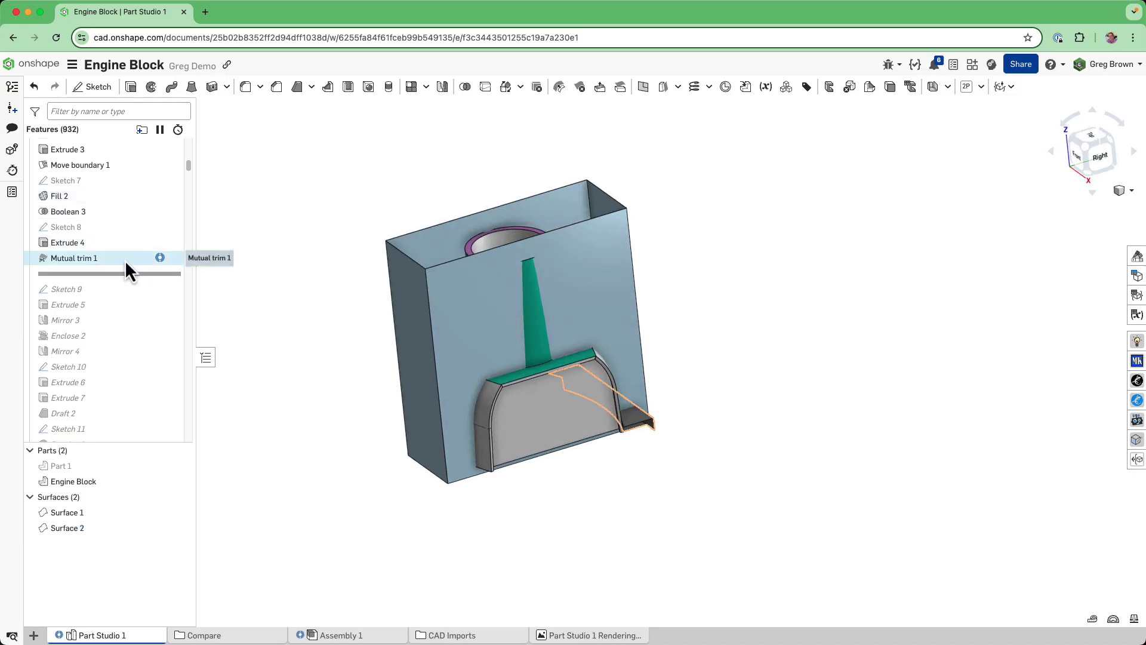
Inspect the definition of Mutual trim 1, including its first and second surfaces, and leave it without changes.
right_click(125, 260)
left_click(179, 284)
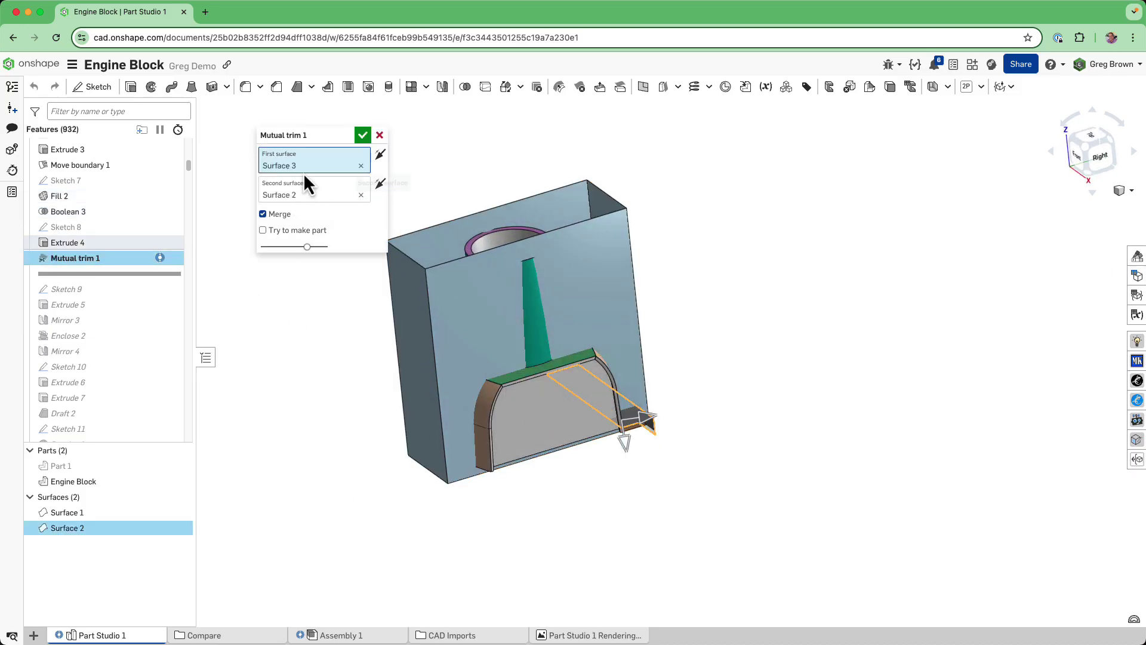
left_click(381, 136)
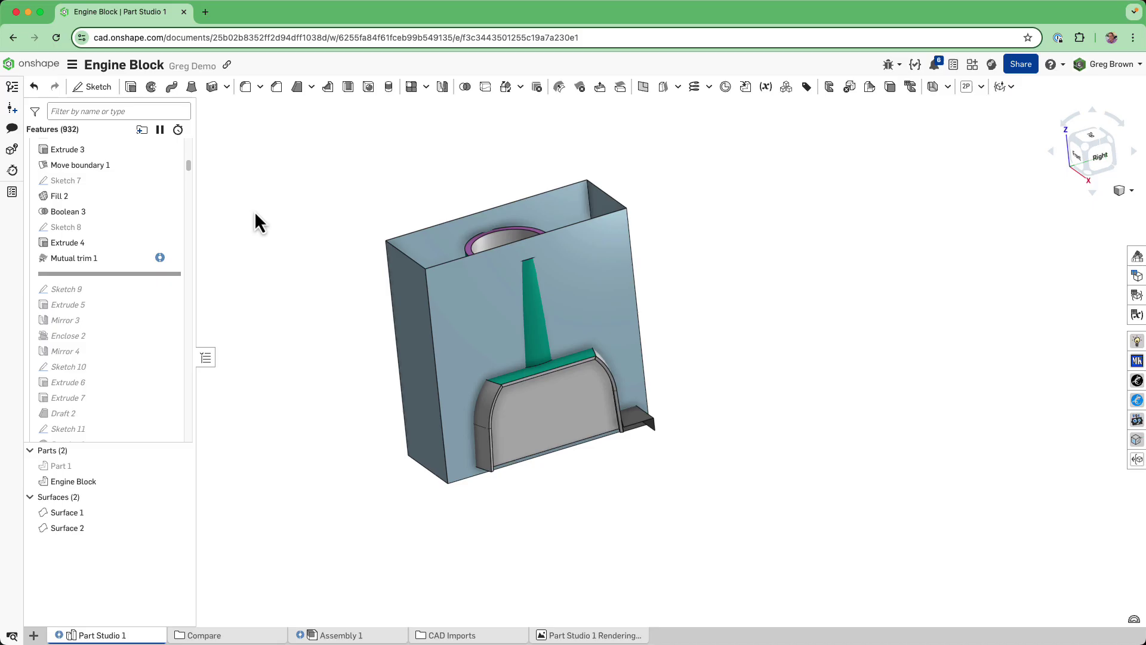
Roll the feature history back to before Mutual trim 1 and hide Surface 1 and the Engine Block part.
left_click_drag(127, 263, 124, 256)
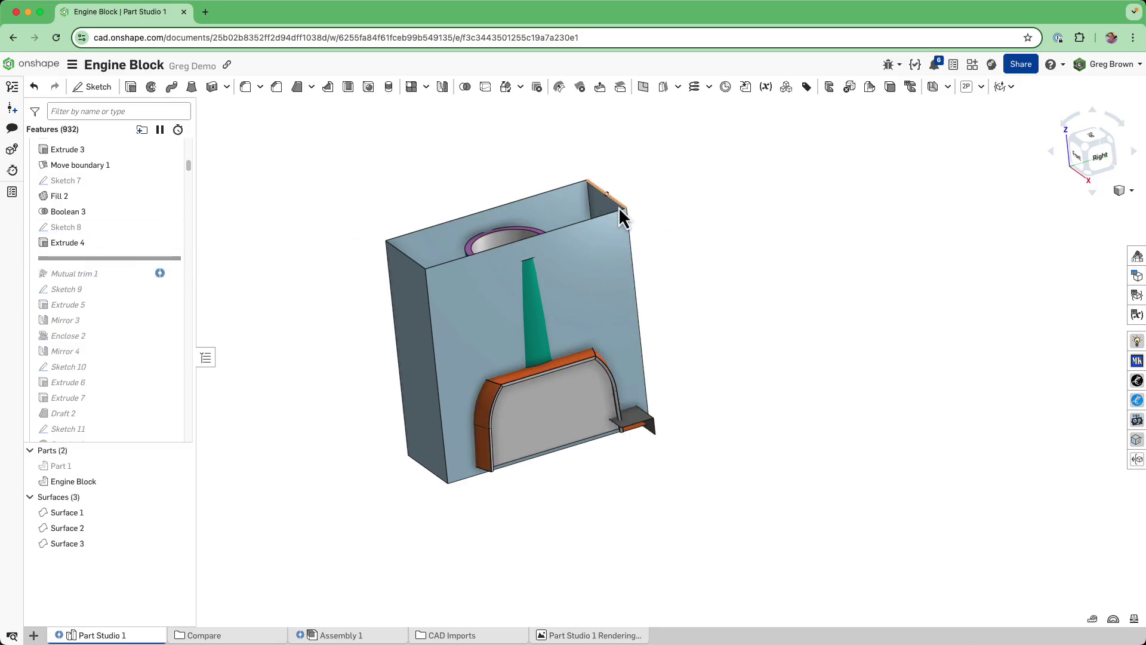
key("y")
right_click_drag(664, 272, 593, 352)
left_click(181, 481)
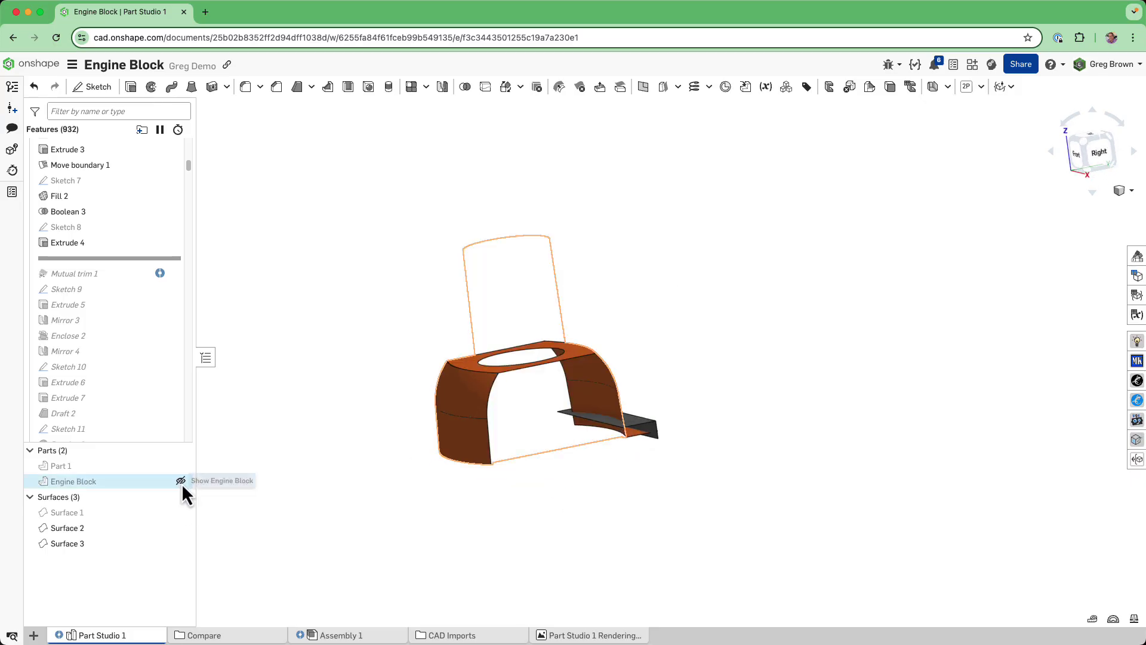
Examine the two untrimmed surfaces from several angles and roll the history forward to just after Mutual trim 1.
right_click_drag(418, 484, 530, 428)
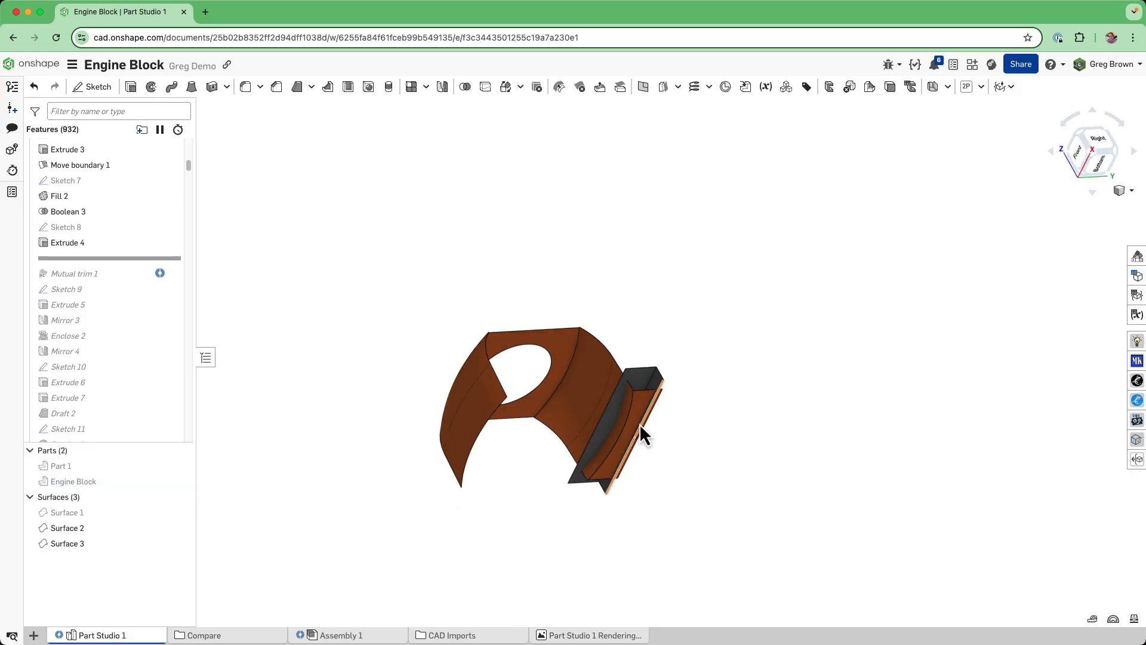
right_click_drag(639, 424, 618, 485)
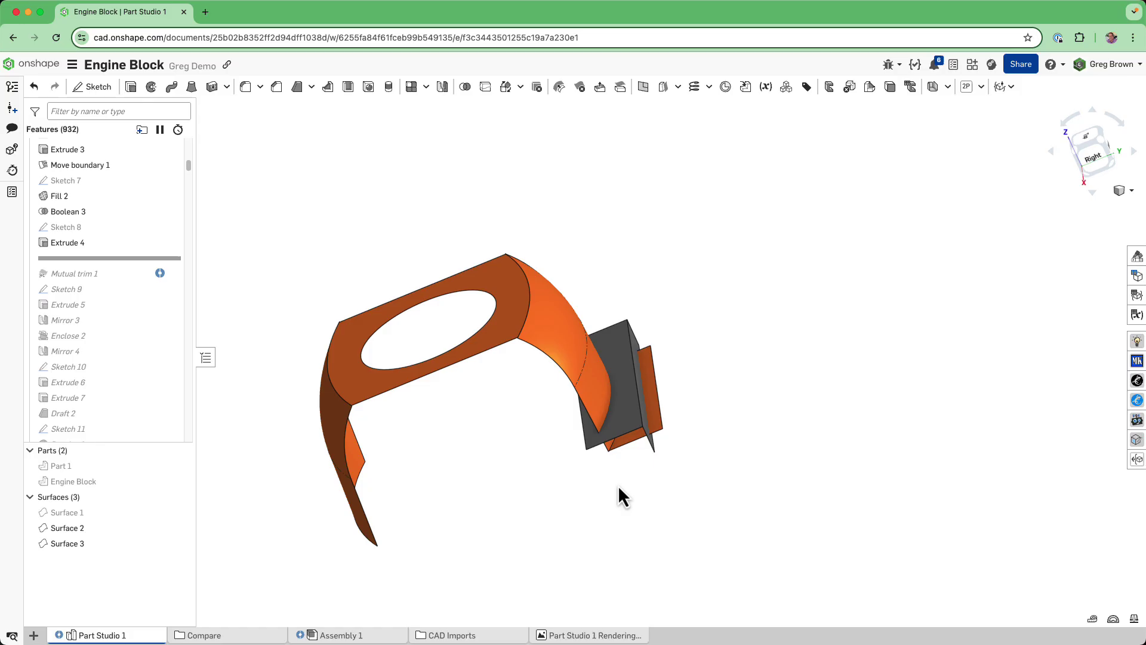
right_click_drag(583, 330, 477, 349)
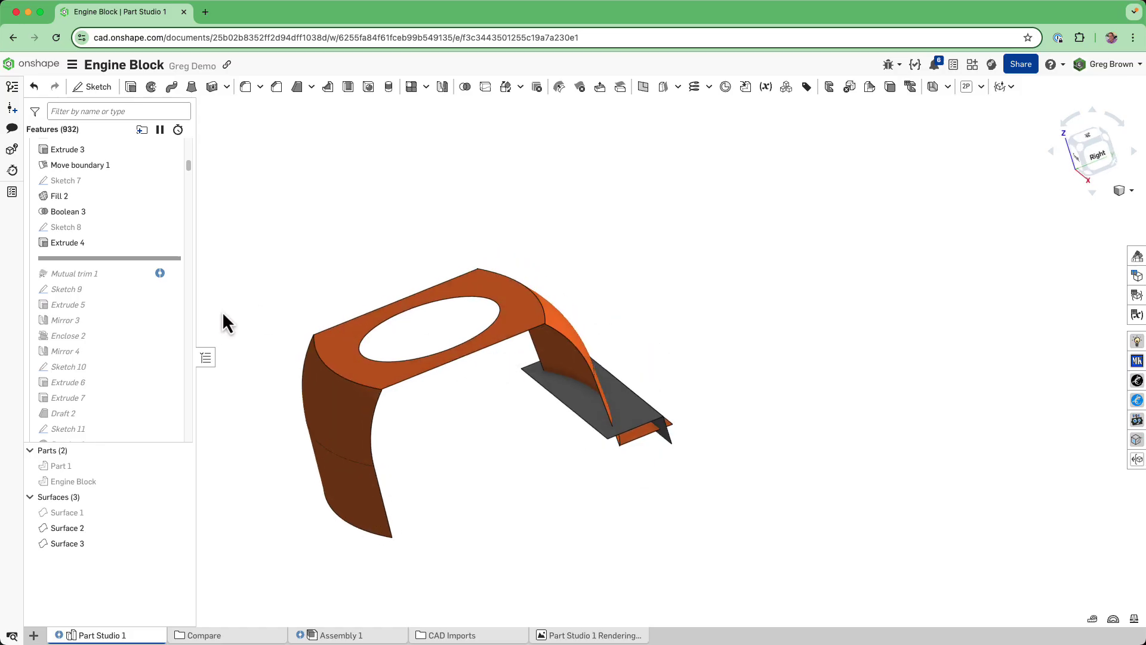
left_click_drag(111, 266, 104, 282)
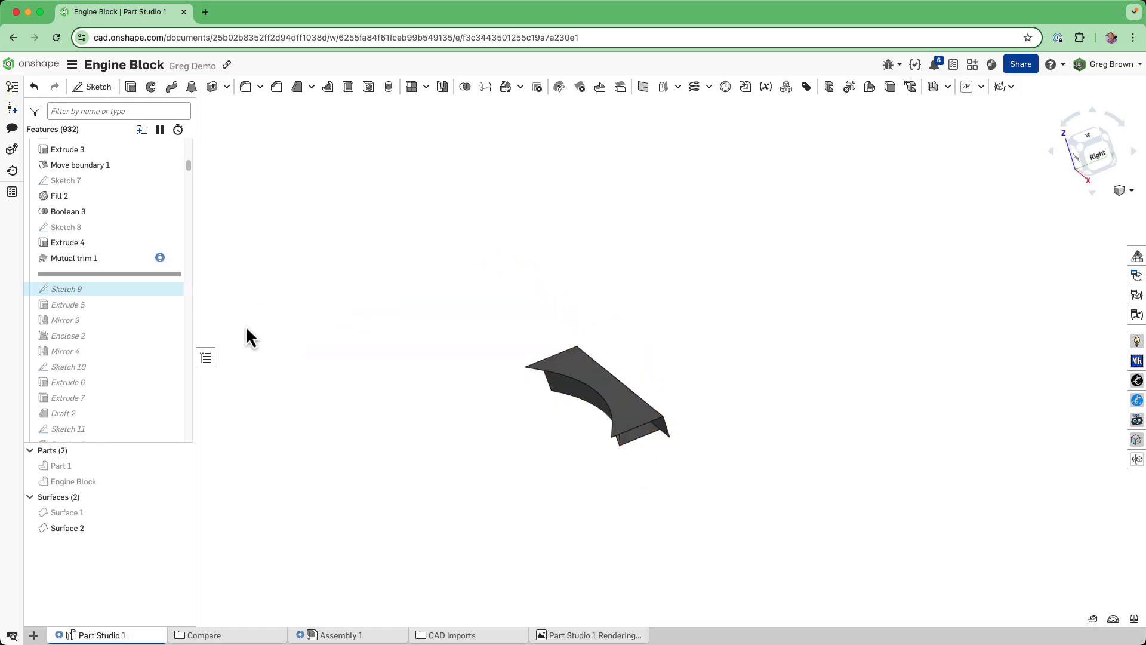
Compare the surfaces without and with Mutual trim 1 by rolling the history back before it and forward again.
right_click_drag(246, 325, 491, 352)
right_click_drag(646, 356, 591, 431)
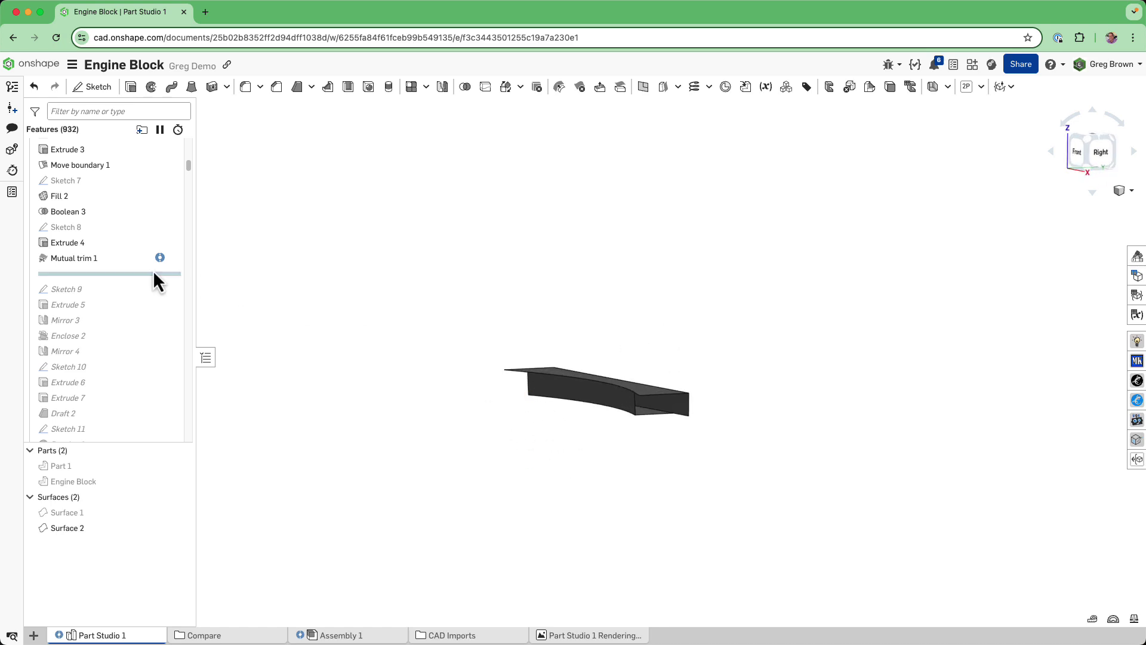
left_click_drag(153, 272, 143, 258)
right_click_drag(363, 311, 422, 327)
mouse_move(128, 258)
left_mouse_down()
mouse_move(124, 280)
mouse_move(120, 264)
left_mouse_up()
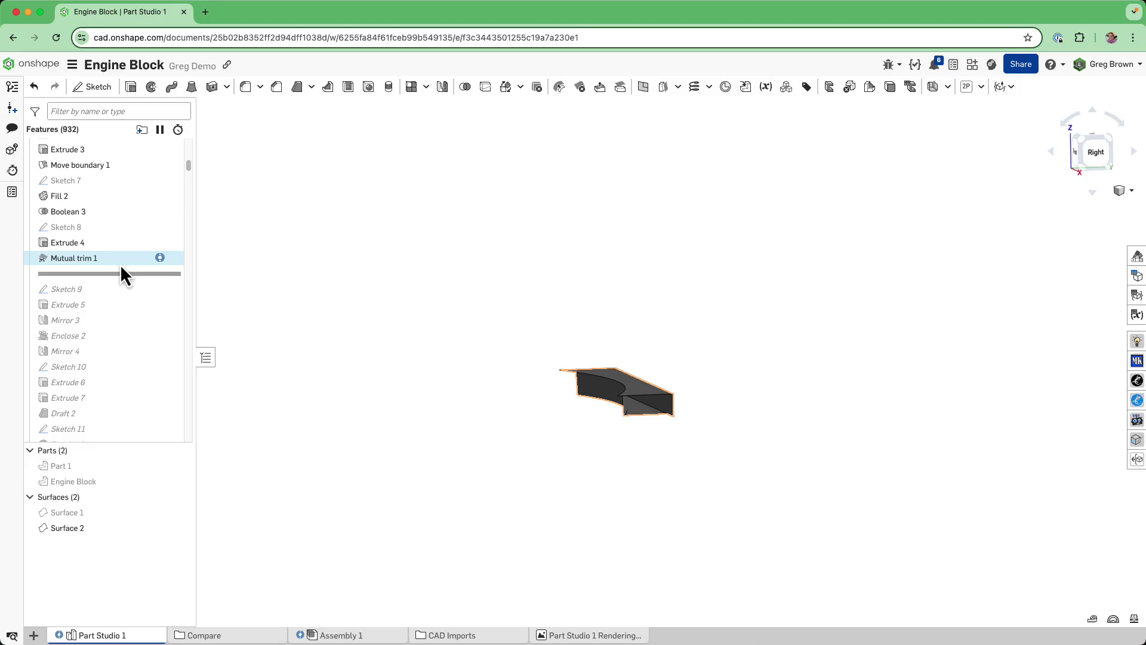
Examine the first and second surfaces and the trim preview in the Mutual trim 1 definition, and leave it without changes.
right_click(121, 261)
left_click(158, 291)
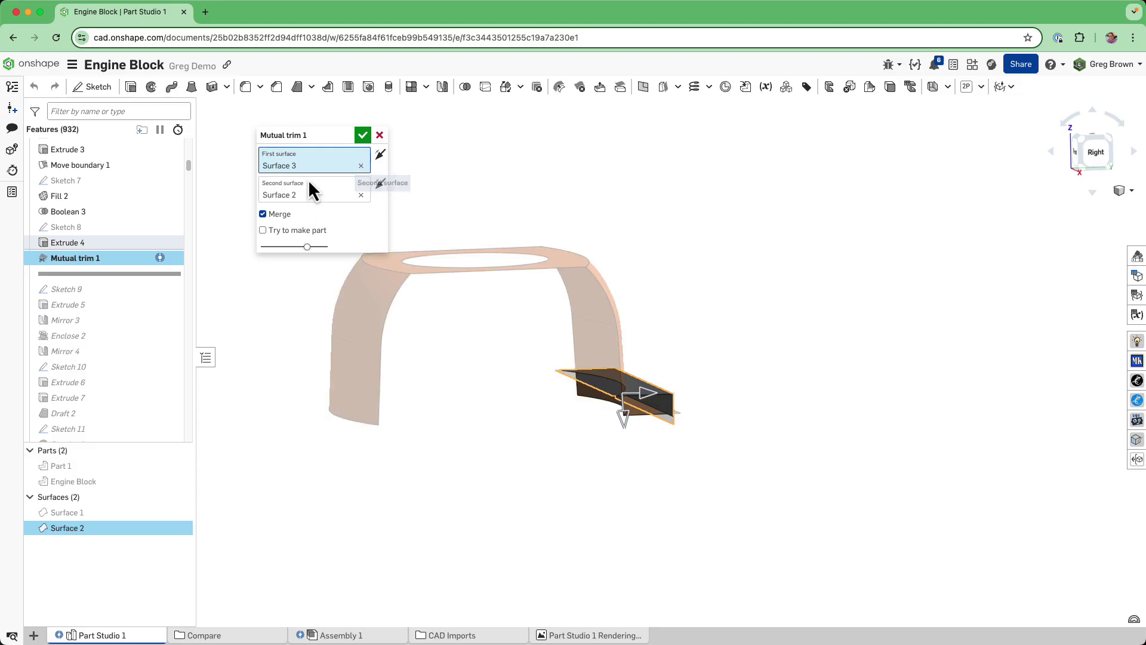
scroll(638, 411, "up", 4)
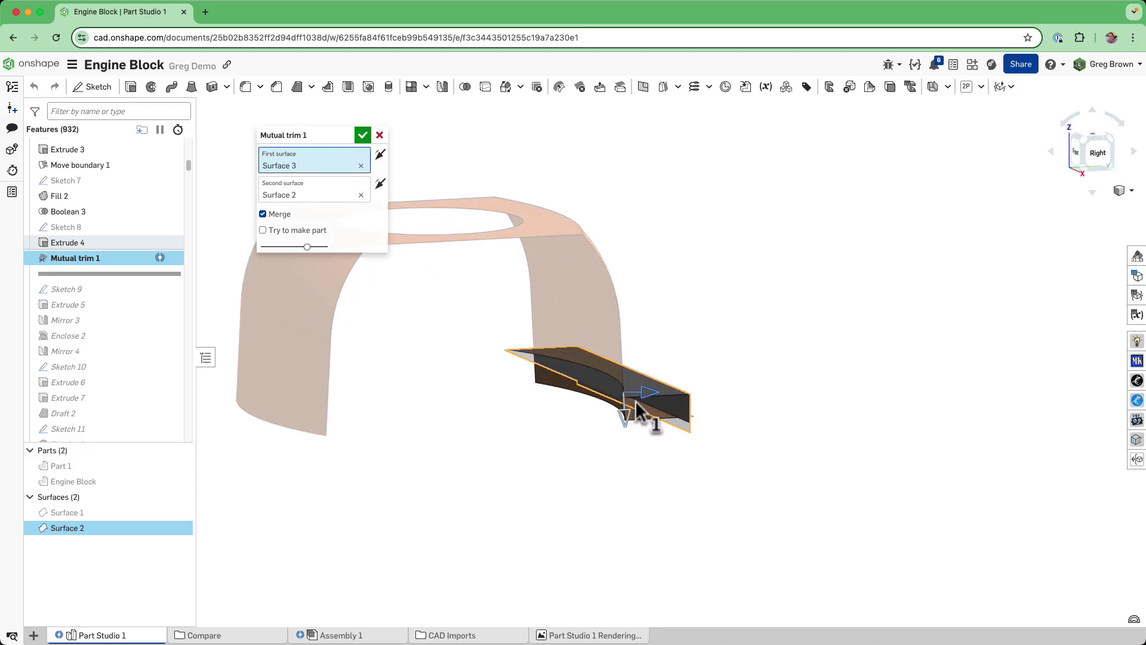
right_click_drag(638, 412, 646, 412)
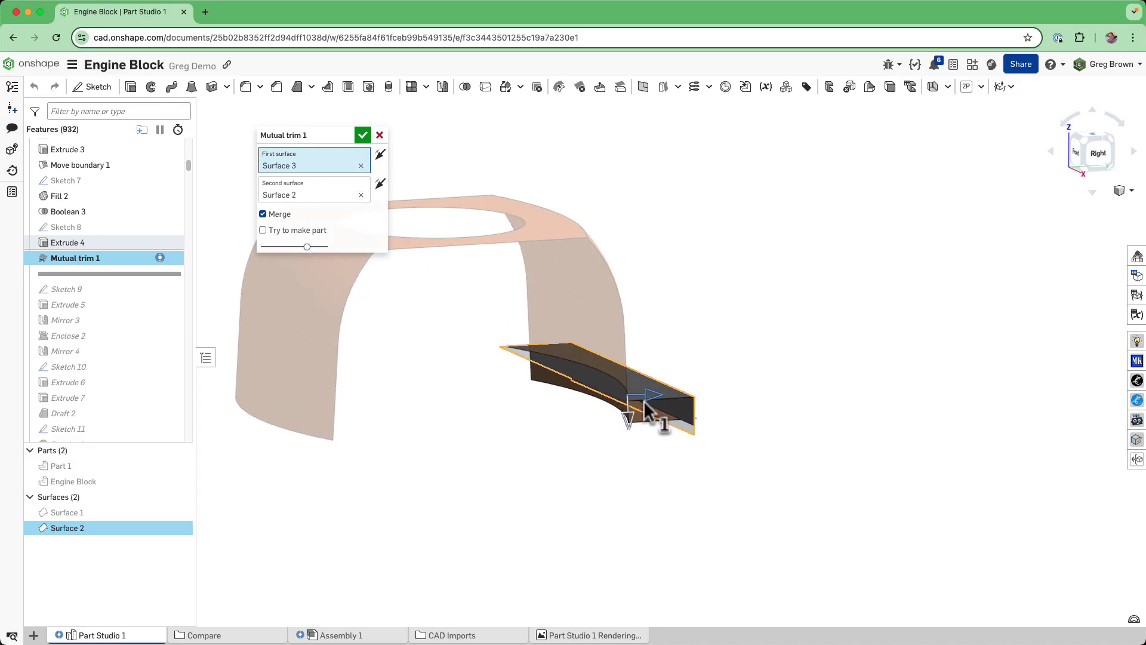
left_click(380, 135)
Roll back to before Mutual trim 1 and add a new merged Mutual trim with Surface 3 as first and Surface 2 as second surface.
left_click_drag(147, 274, 150, 258)
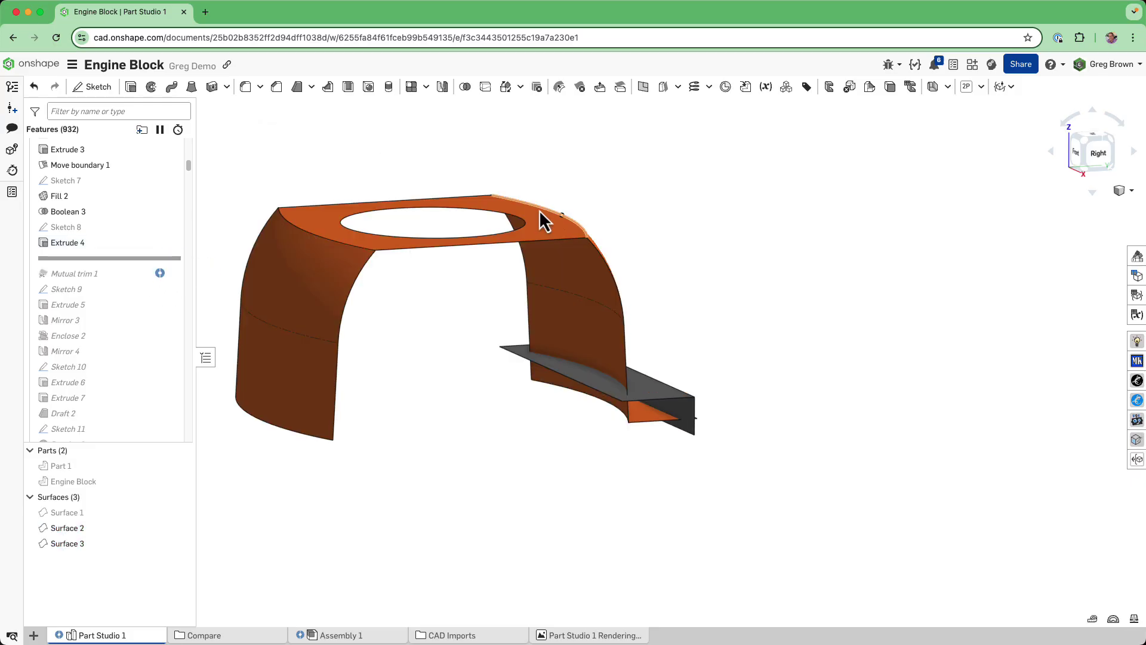
left_click(678, 87)
left_click(716, 208)
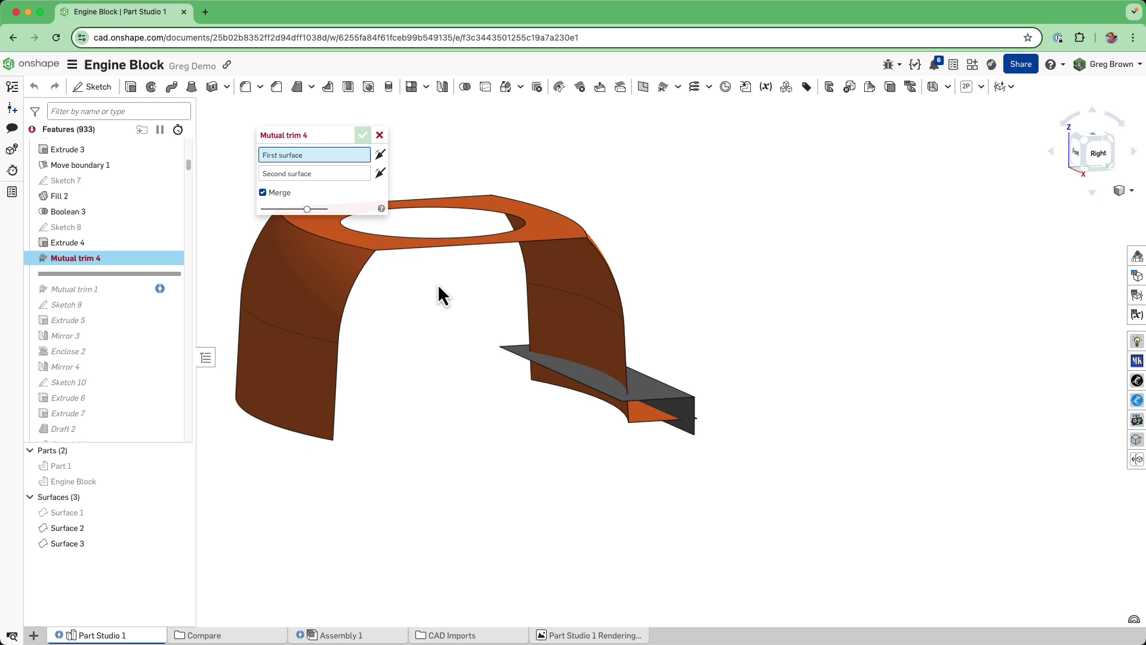
left_click(532, 244)
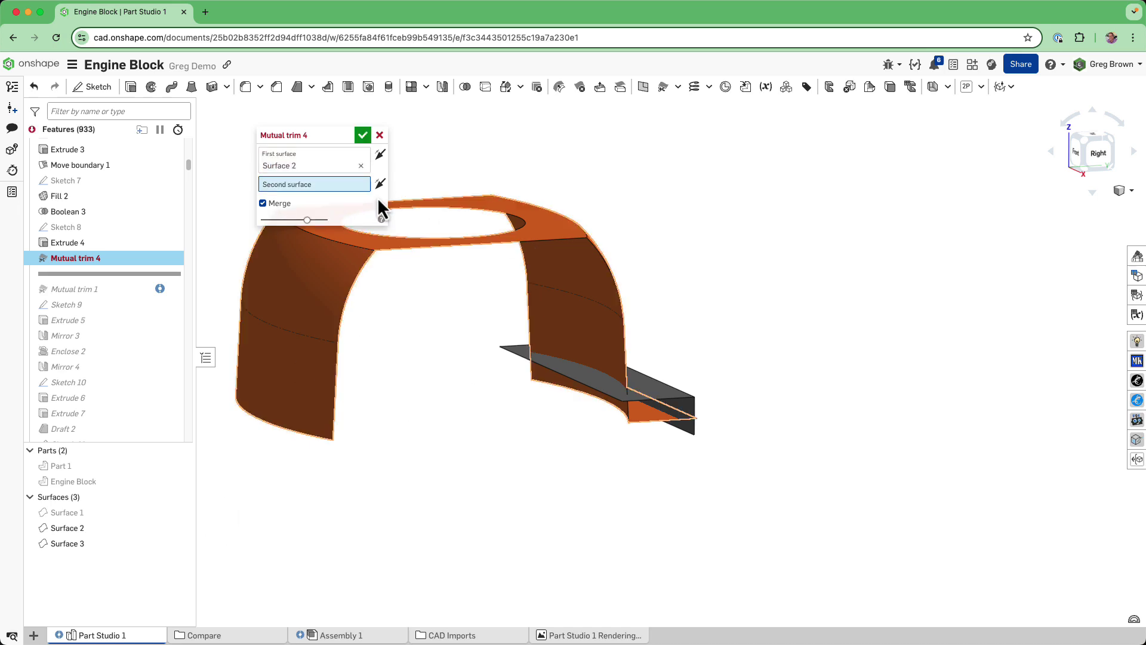
left_click(360, 166)
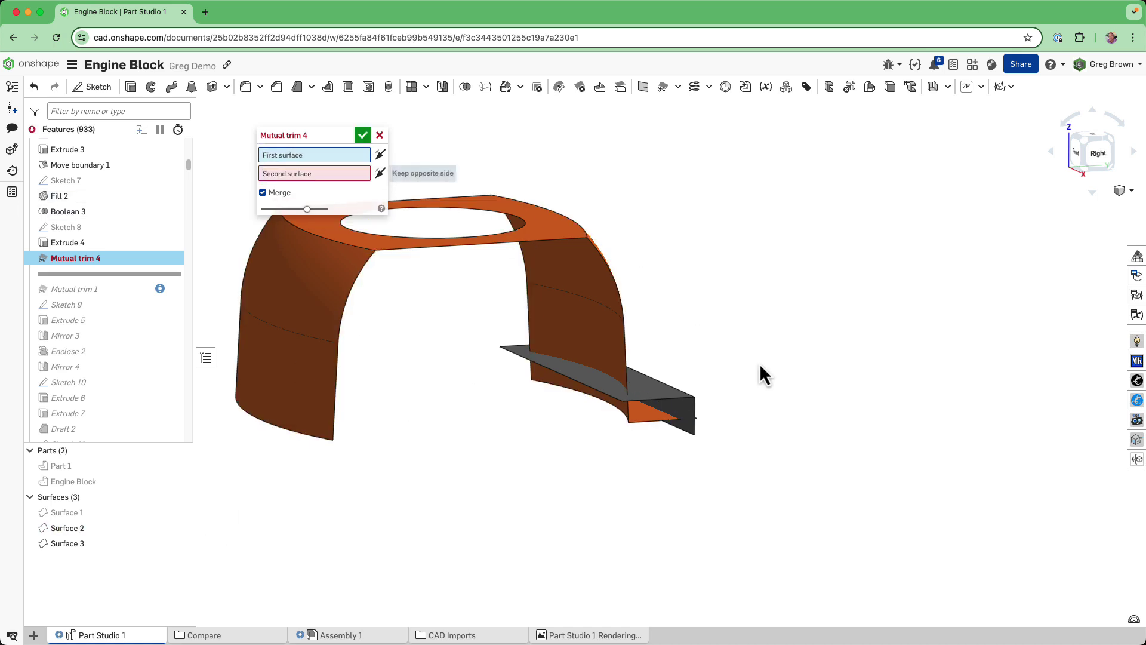
left_click(692, 400)
left_click(588, 251)
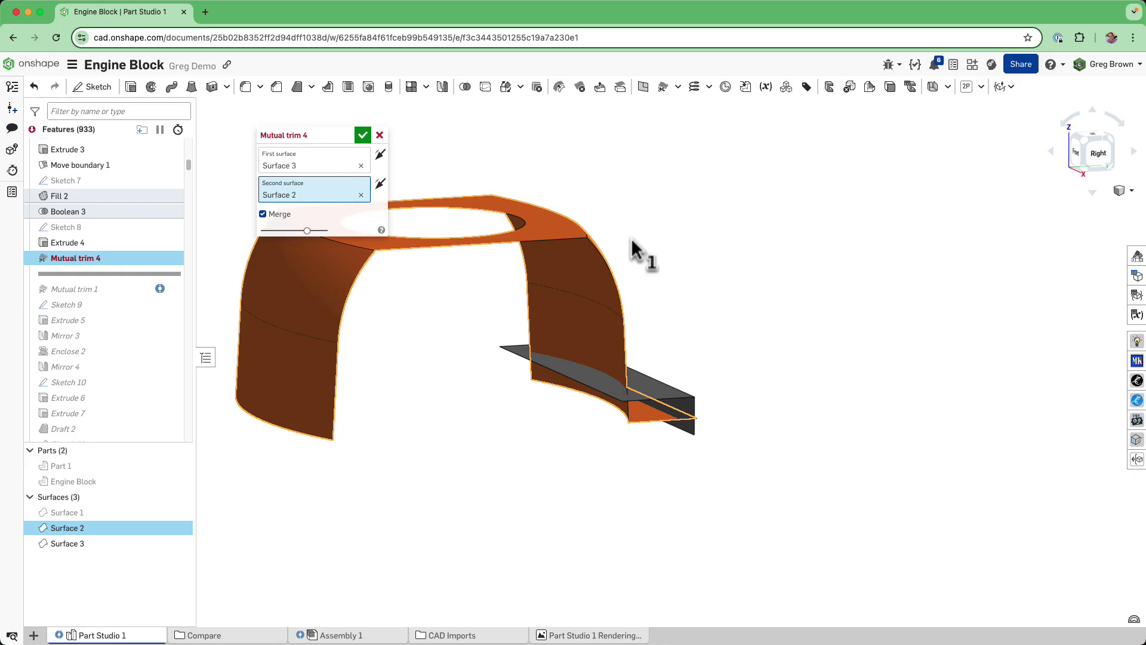
mouse_move(674, 267)
right_mouse_down()
mouse_move(670, 225)
mouse_move(673, 273)
right_mouse_up()
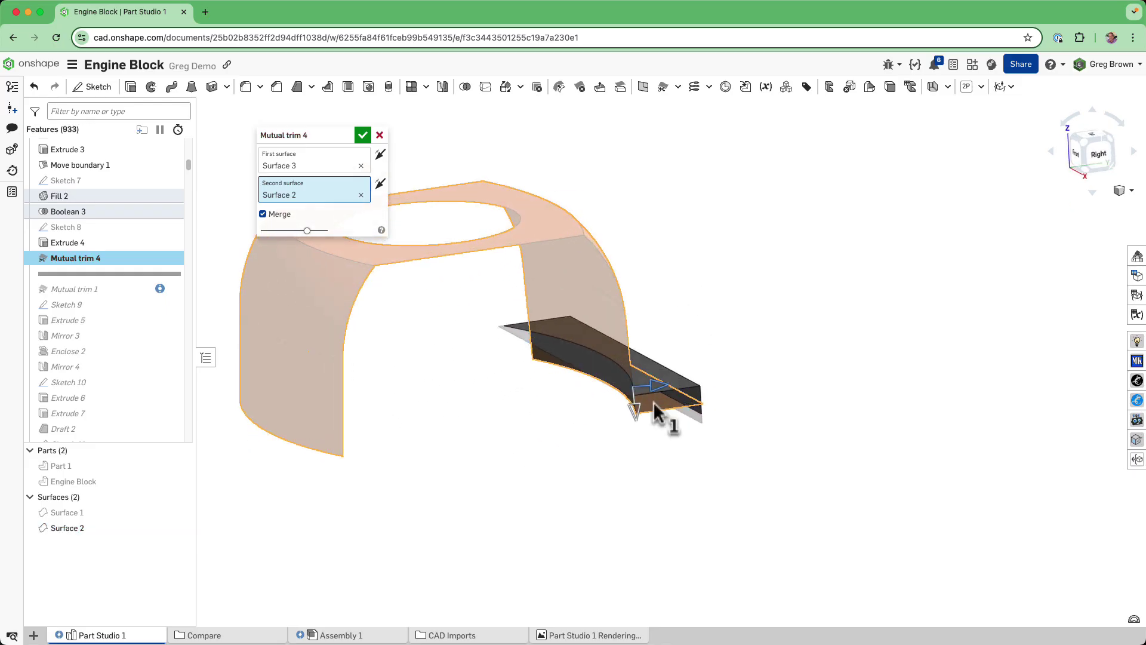
right_click_drag(645, 421, 680, 322)
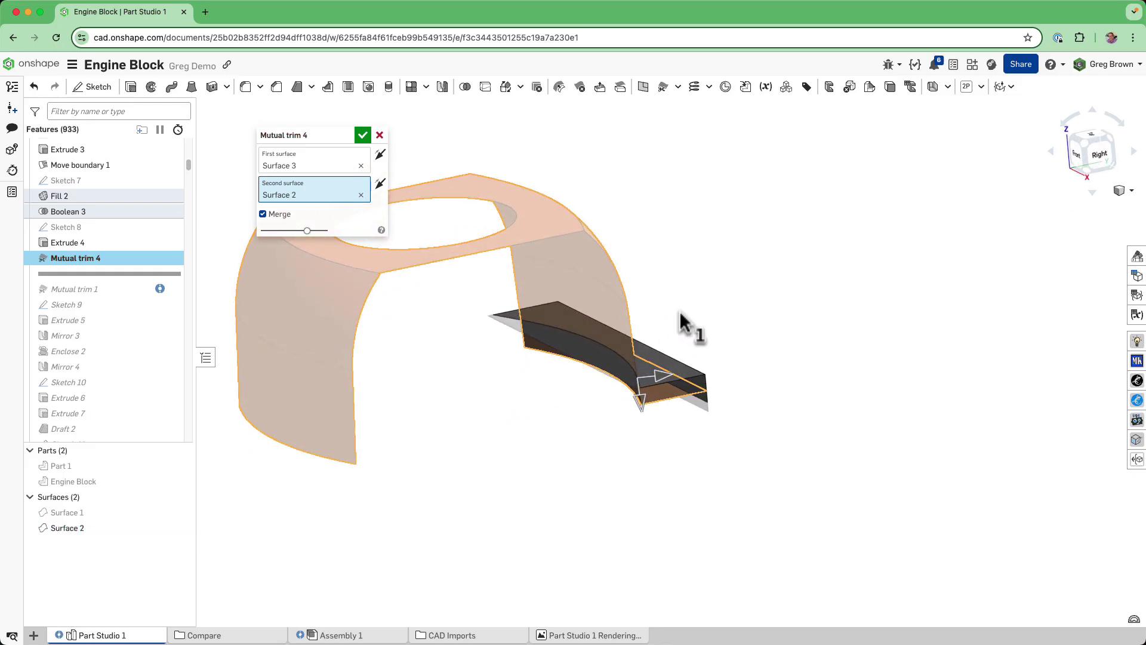
left_click(363, 135)
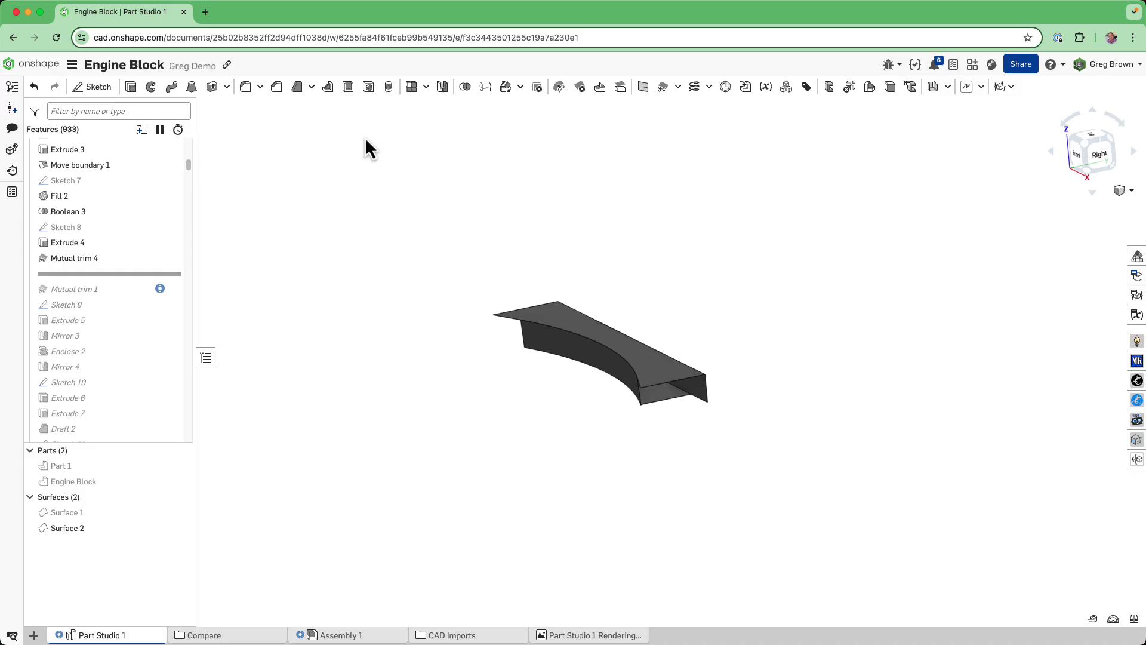
Inspect the new trimmed surface and suppress the old Mutual trim 1 custom feature.
right_click_drag(514, 238, 514, 286)
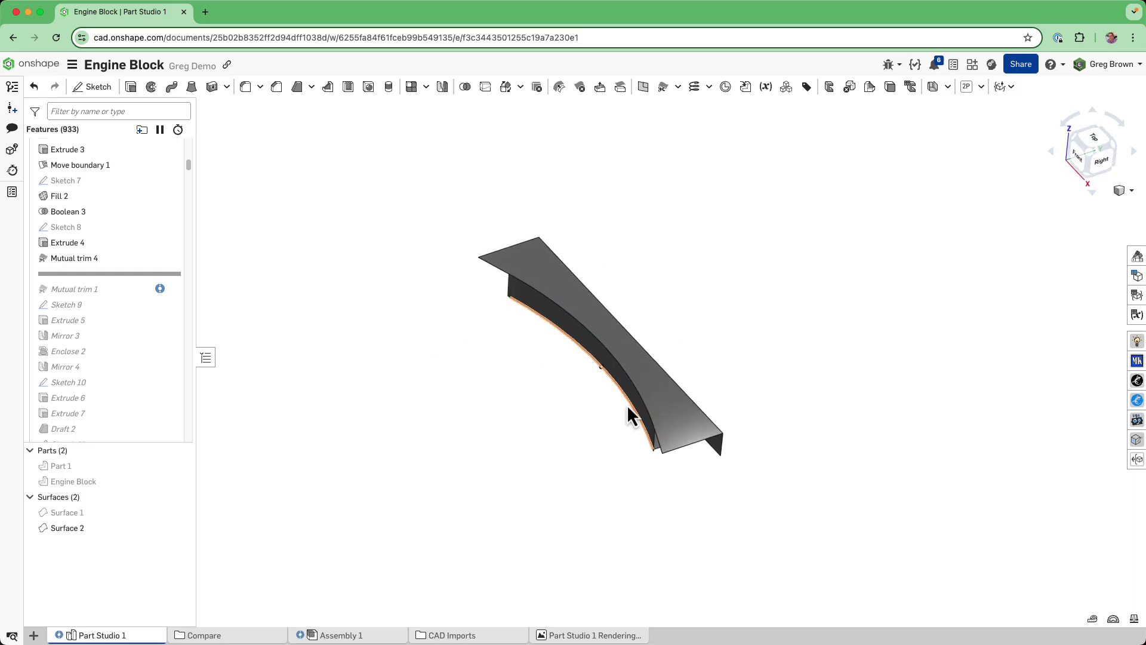
right_click_drag(627, 404, 609, 352)
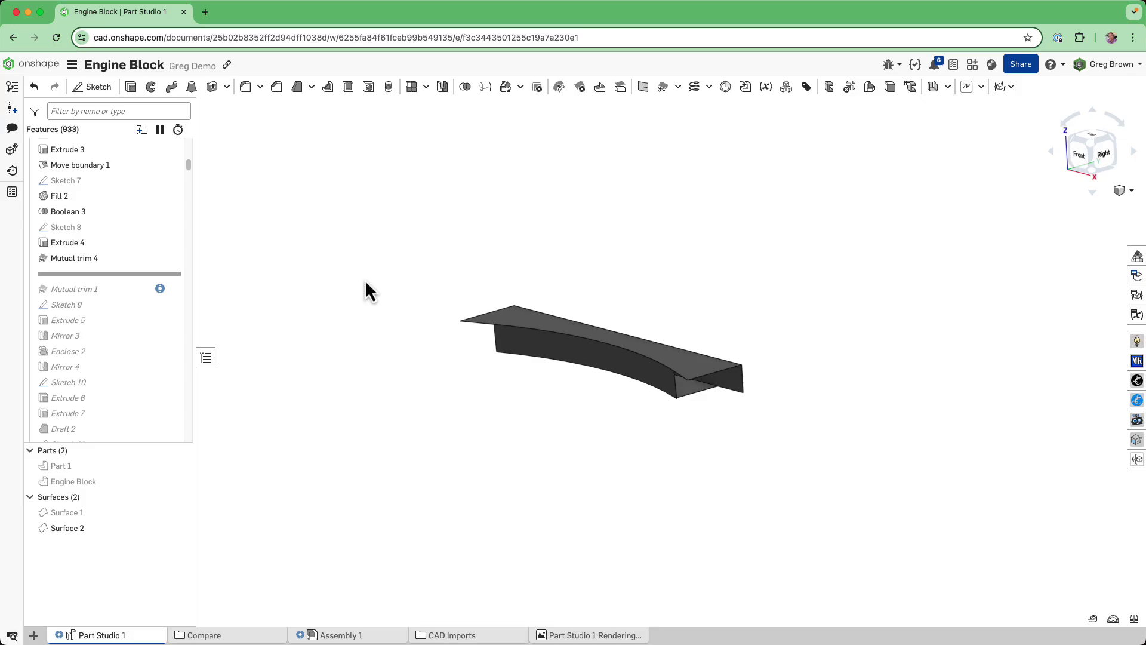
right_click(134, 291)
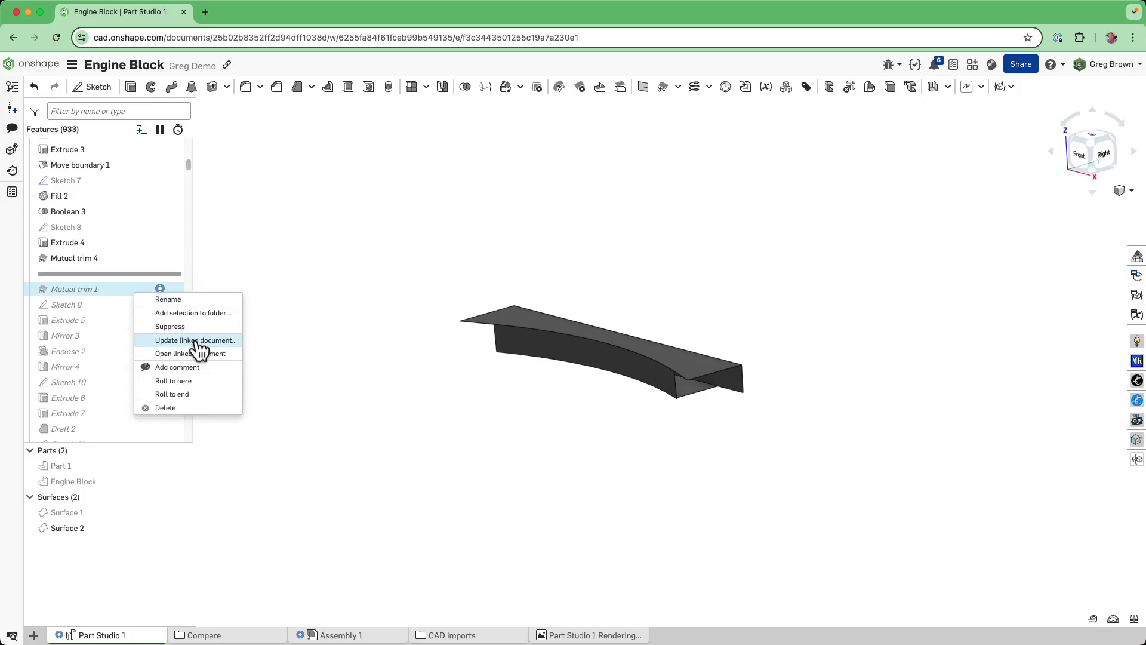
left_click(192, 327)
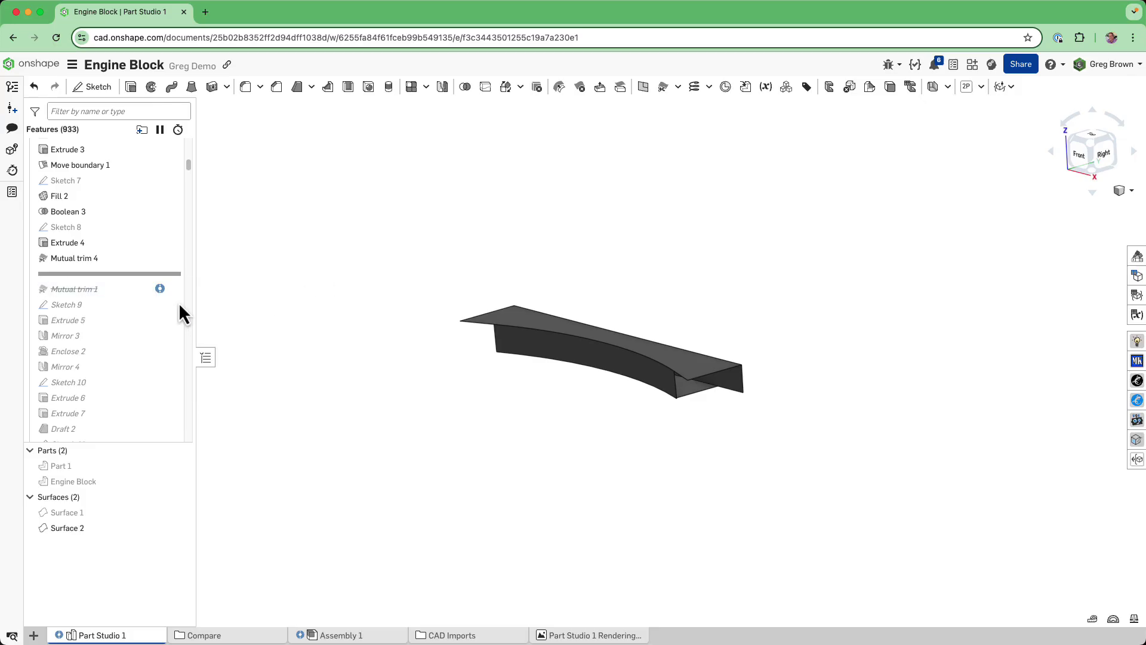
Roll the feature history forward gradually to just after Enclose 2.
left_click(141, 310)
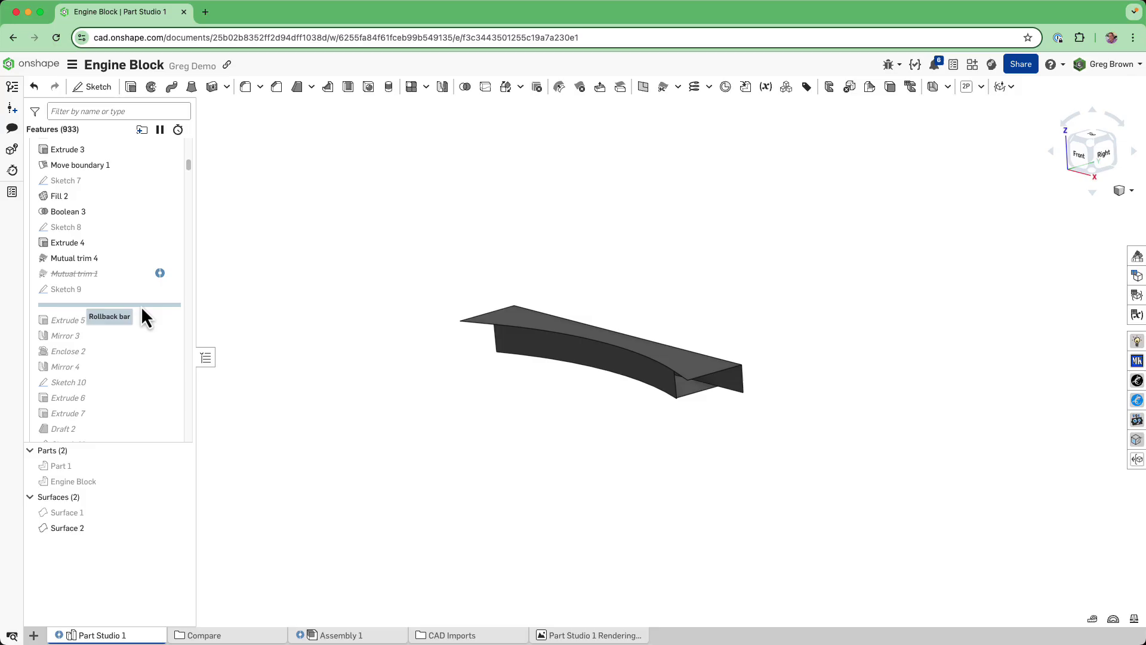
left_click_drag(141, 305, 134, 328)
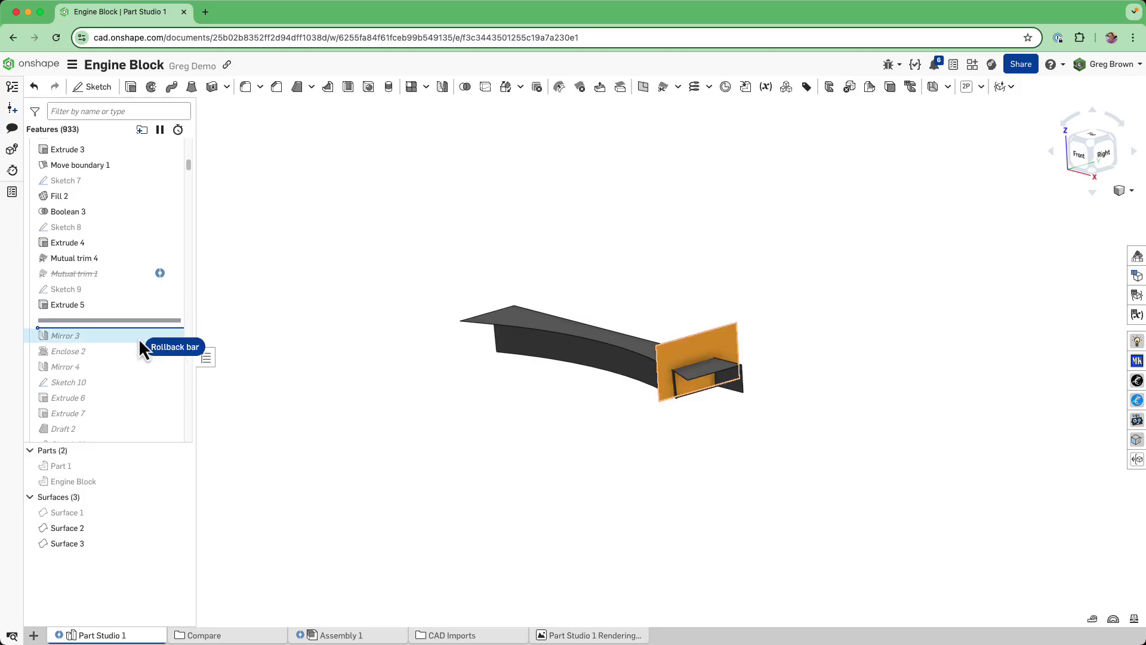
left_click(139, 338)
left_click(135, 360)
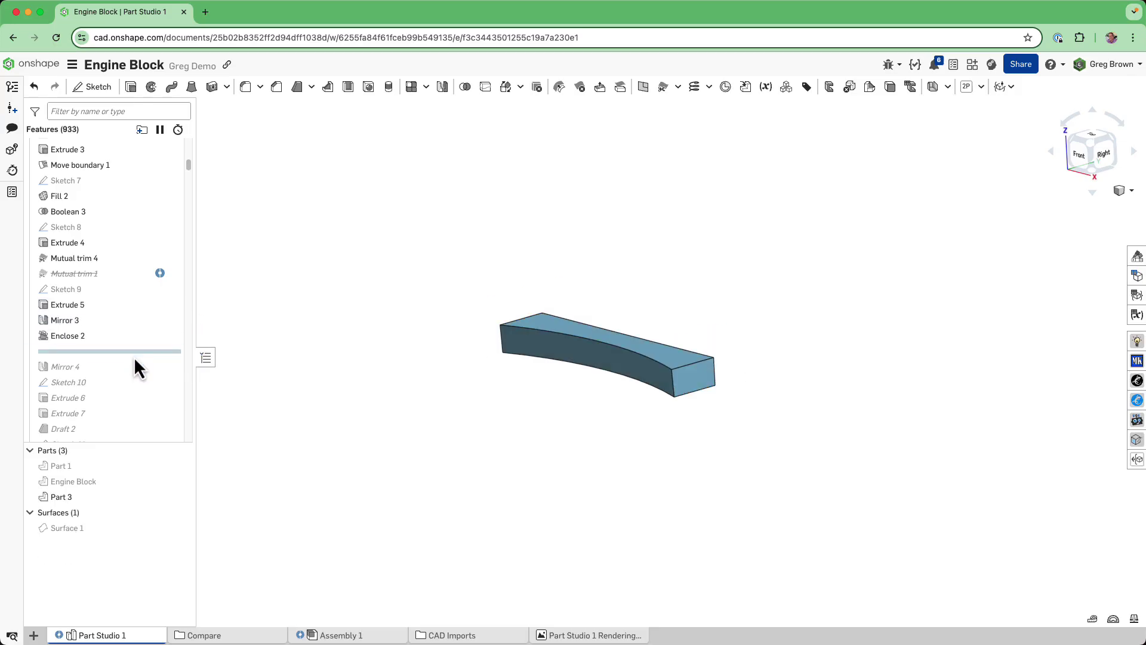
right_click(336, 354)
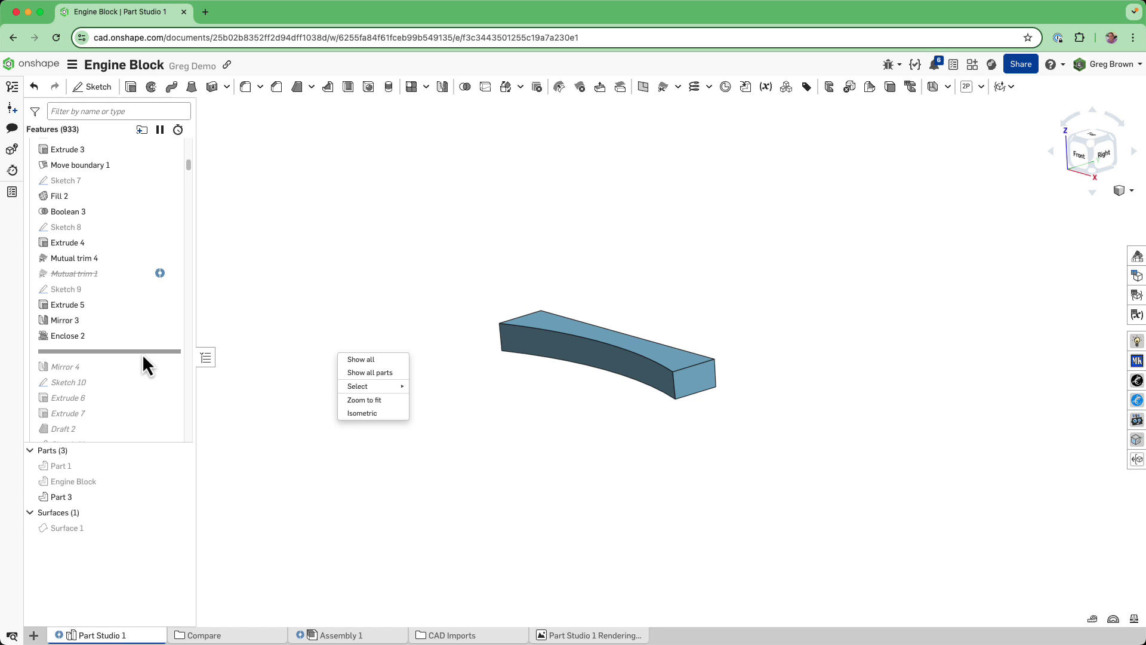
left_click(287, 325)
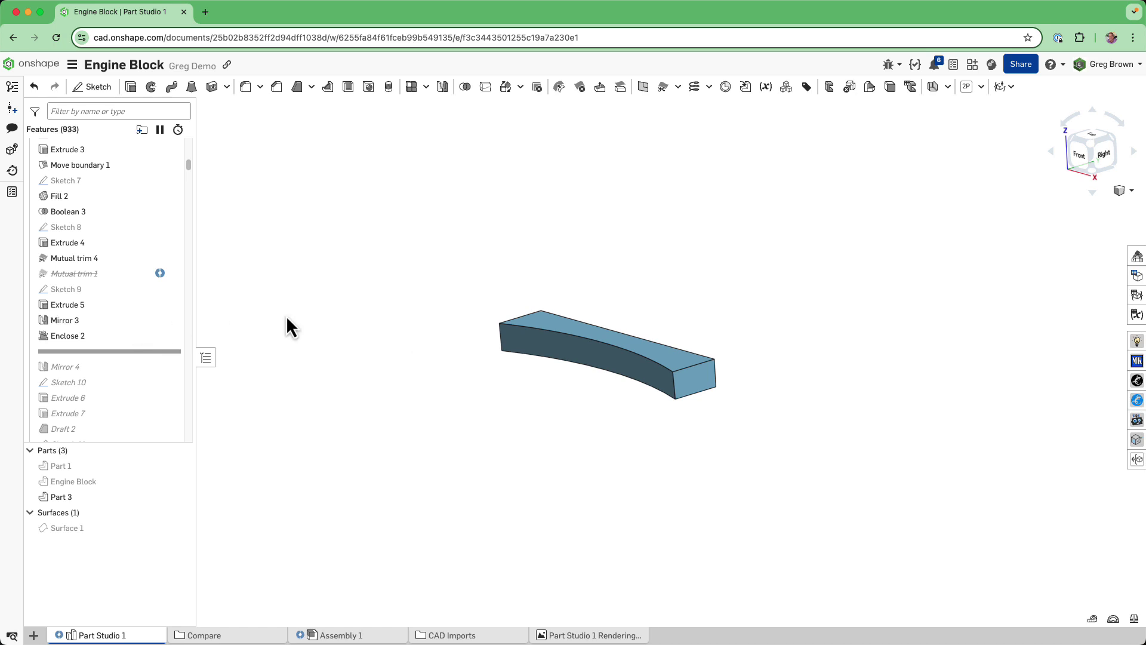
Filter the features by "mutu" and roll the history forward to just after Mutual trim 2.
scroll(105, 325, "down", 5)
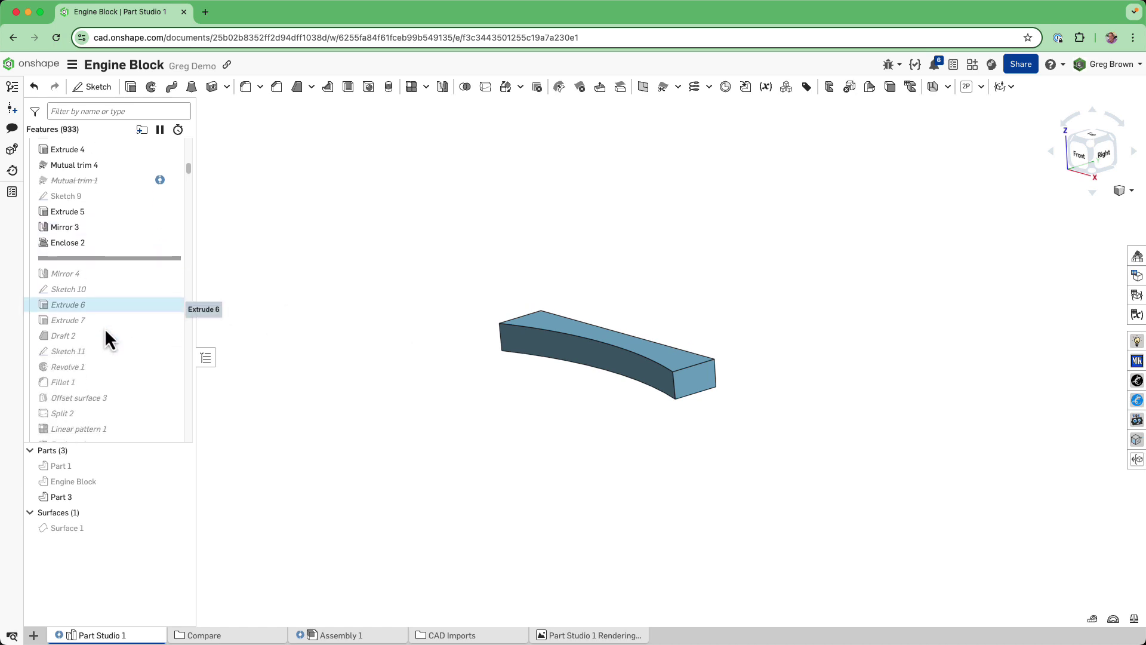
scroll(105, 328, "down", 10)
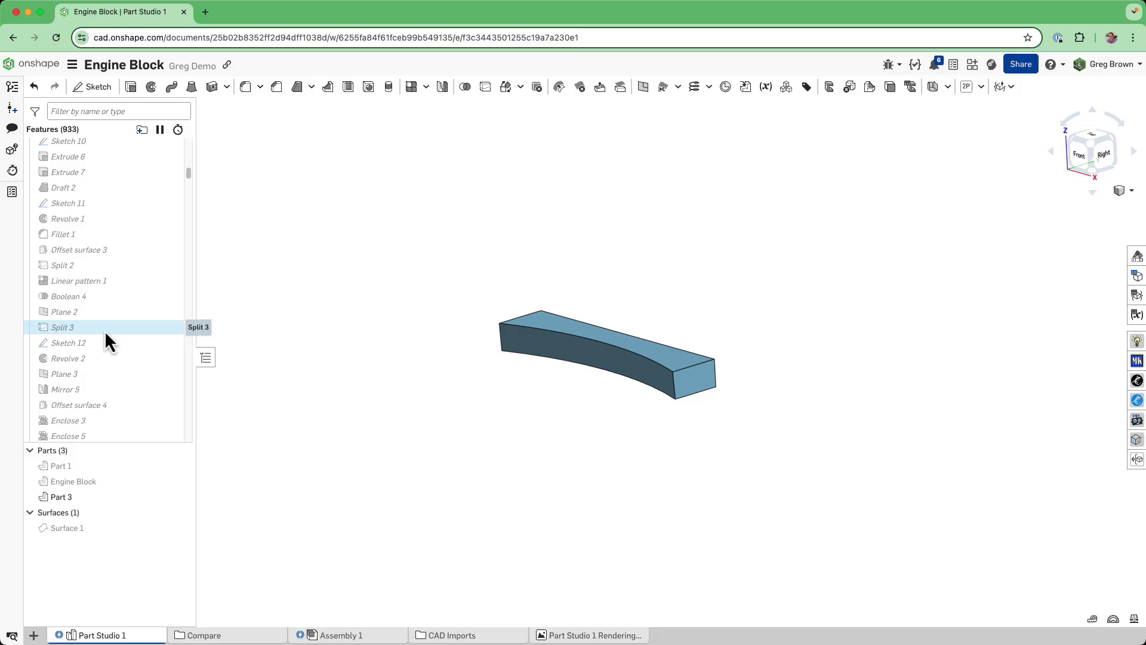
scroll(105, 328, "up", 10)
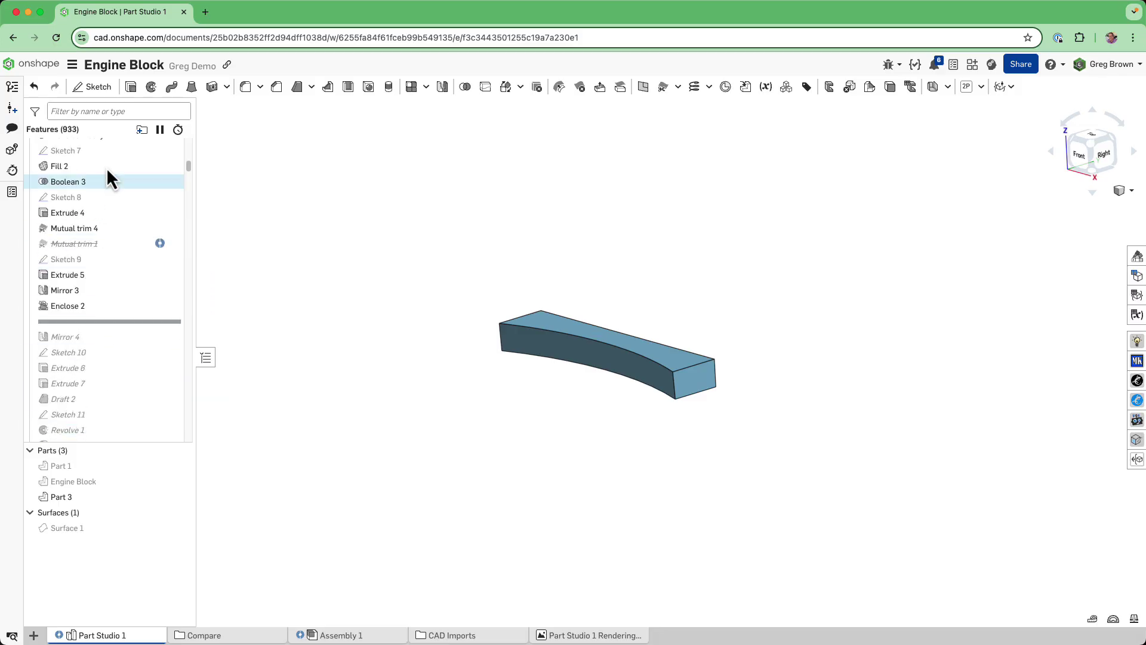
left_click(93, 112)
type("mutu")
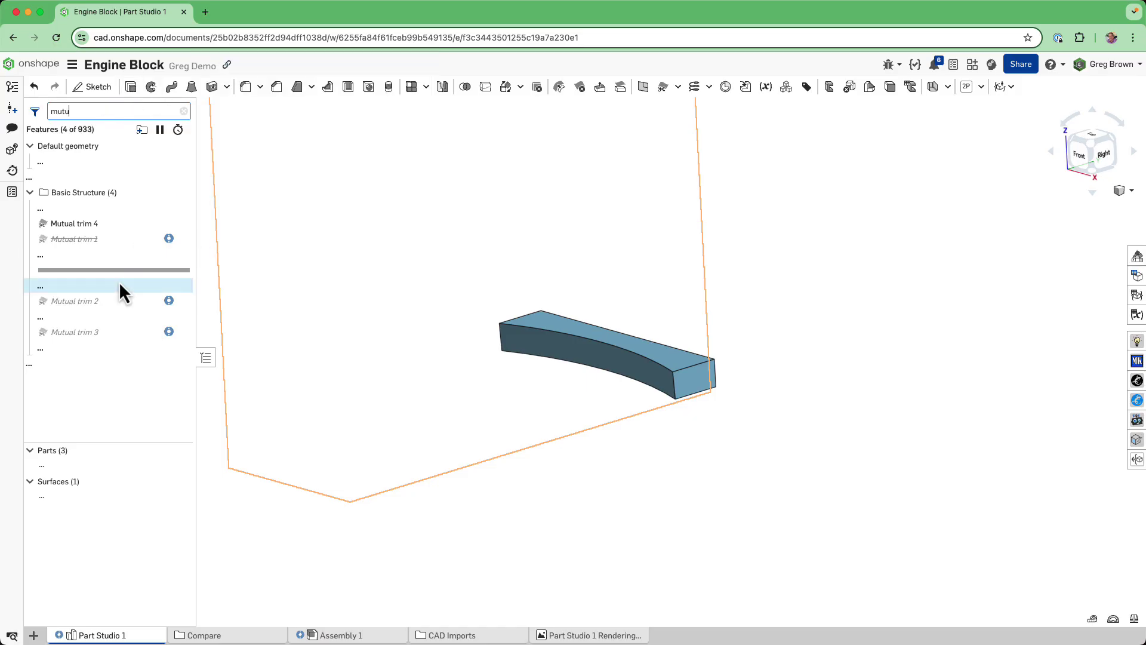
left_click_drag(144, 270, 137, 309)
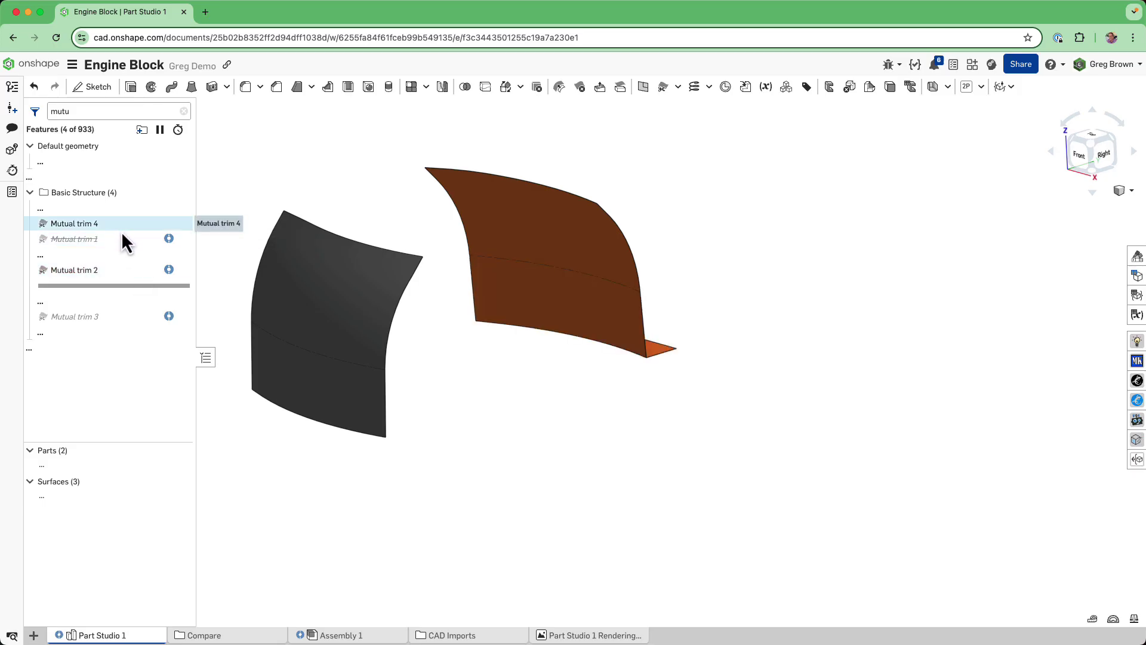
Examine the trimmed surfaces and check the first and second surfaces in the Mutual trim 2 definition, keeping its settings.
middle_click_drag(619, 413, 658, 426)
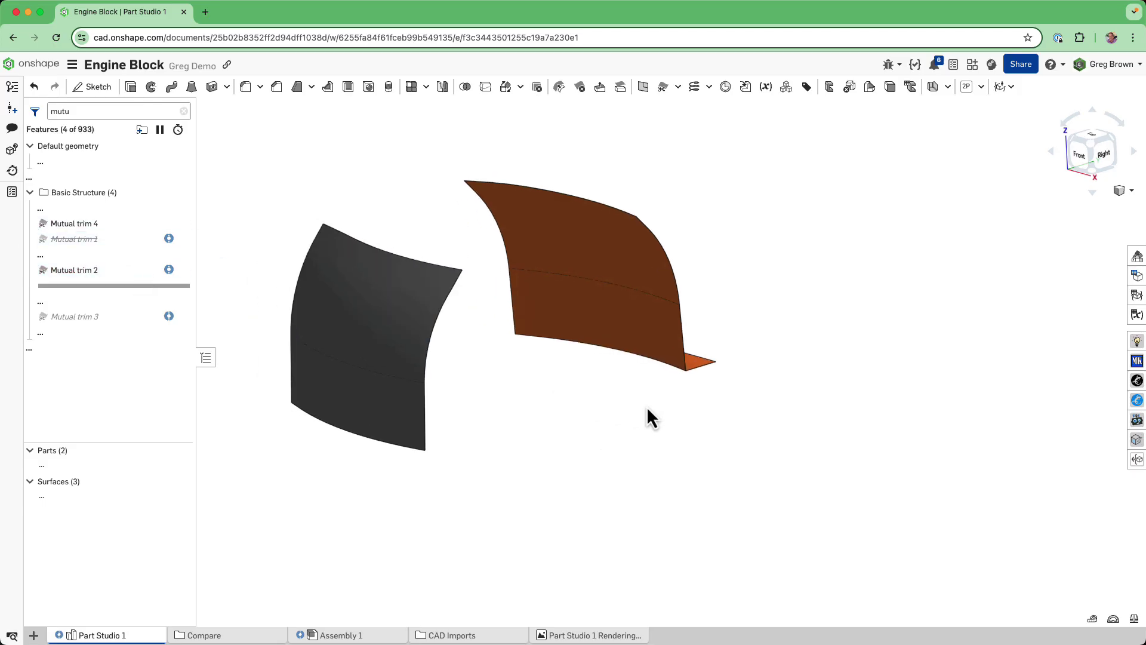
middle_click_drag(607, 399, 742, 435)
mouse_move(743, 438)
right_mouse_down()
mouse_move(720, 406)
mouse_move(737, 442)
right_mouse_up()
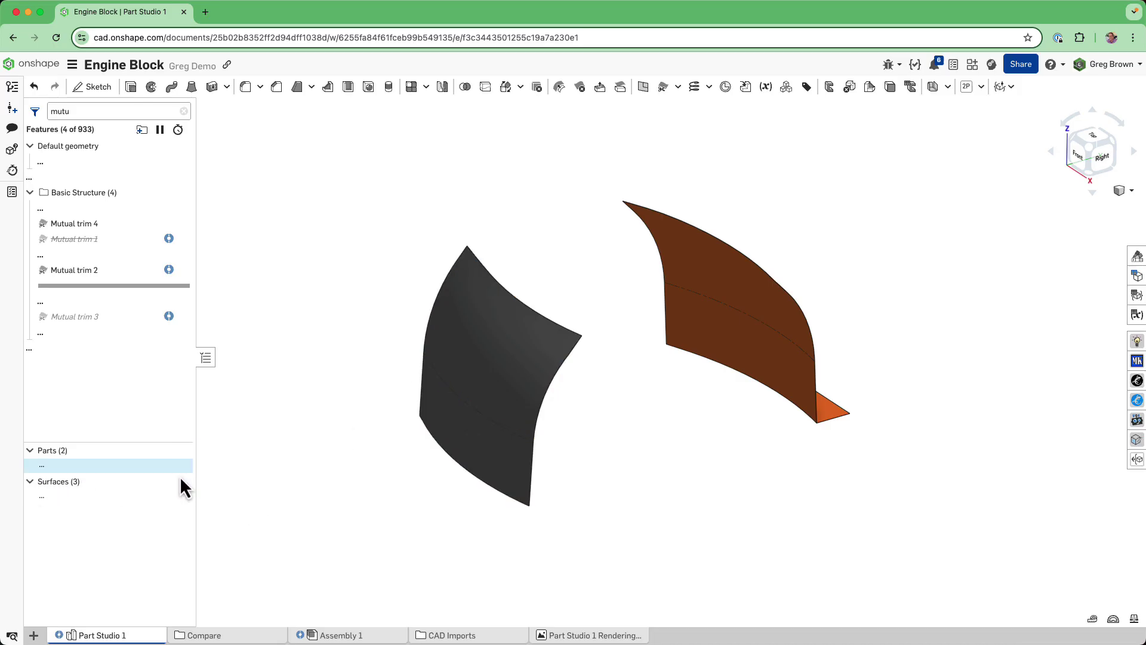
left_click(30, 482)
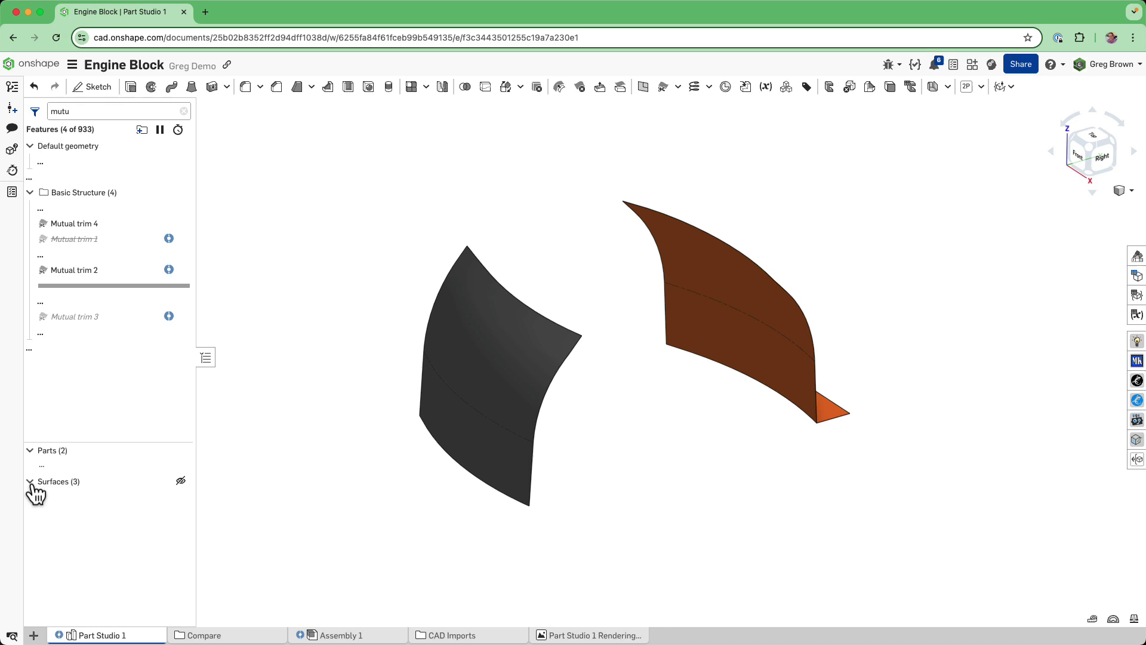
right_click(83, 274)
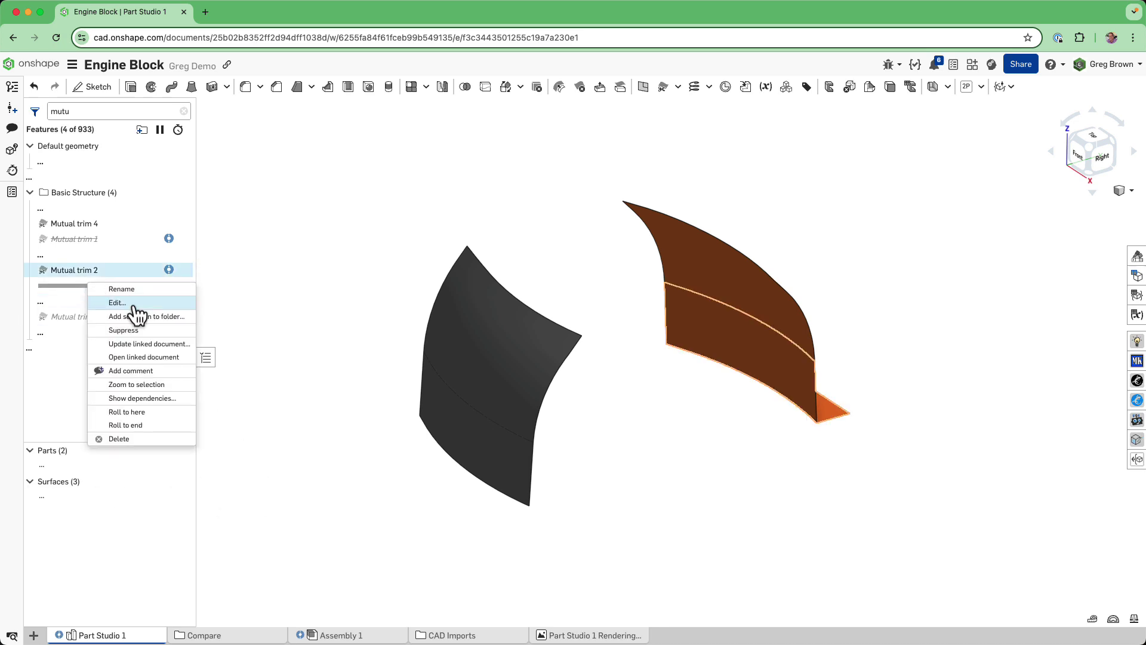
left_click(134, 312)
mouse_move(690, 363)
right_mouse_down()
mouse_move(680, 337)
mouse_move(697, 367)
right_mouse_up()
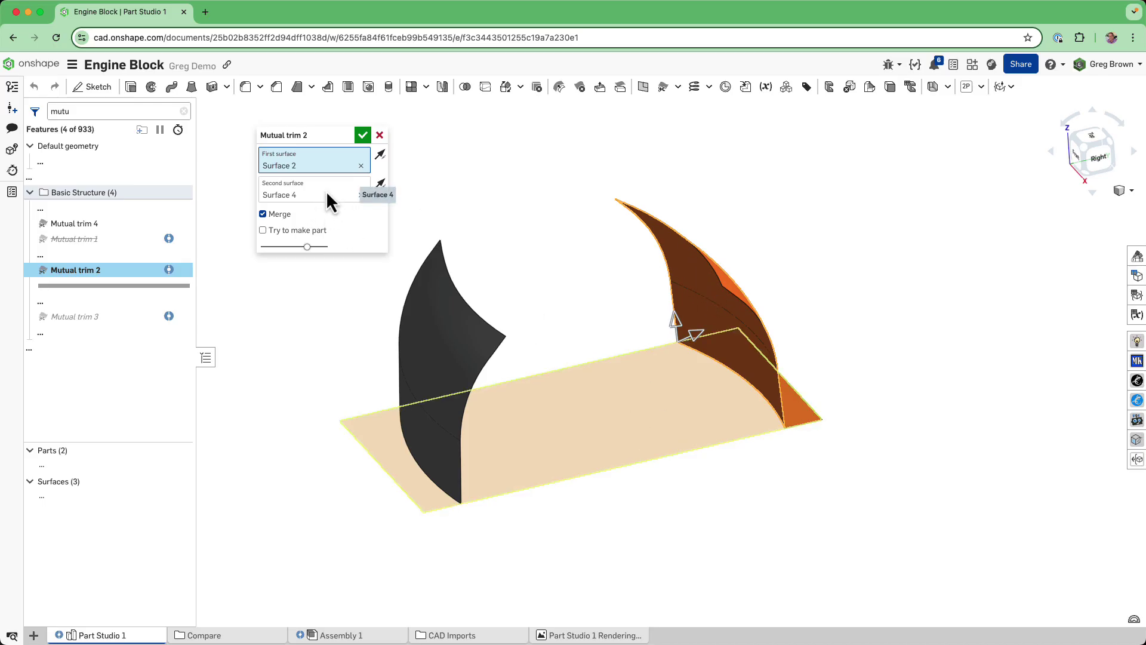
left_click(363, 136)
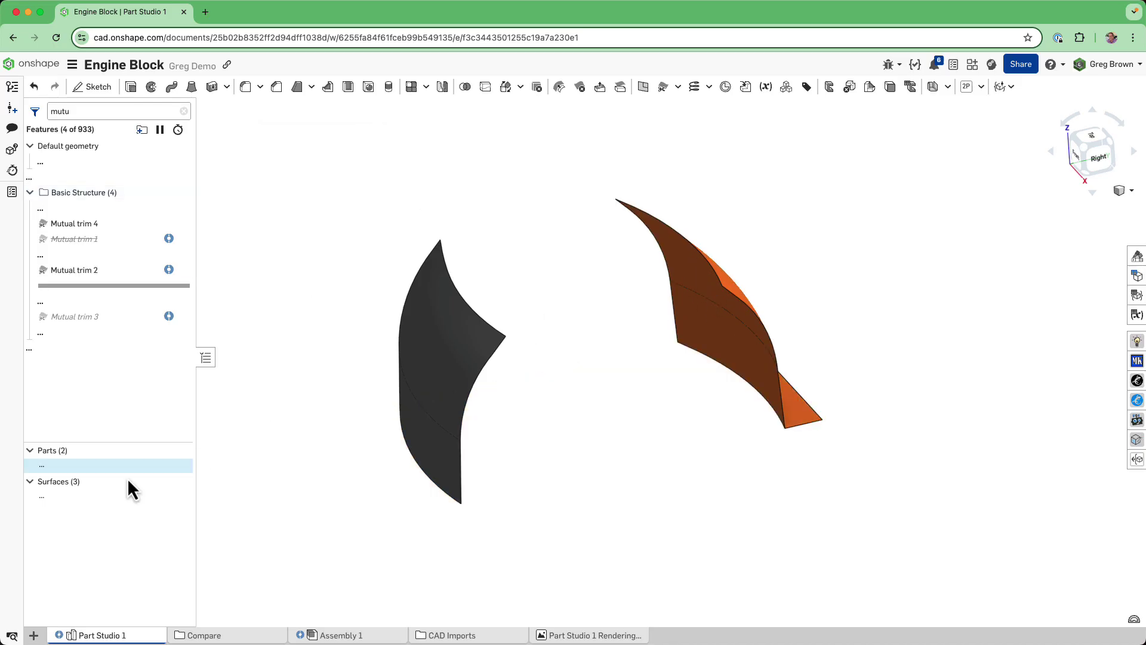
Clear the feature filter and roll the feature history back to just after Sketch 13.
left_click(184, 111)
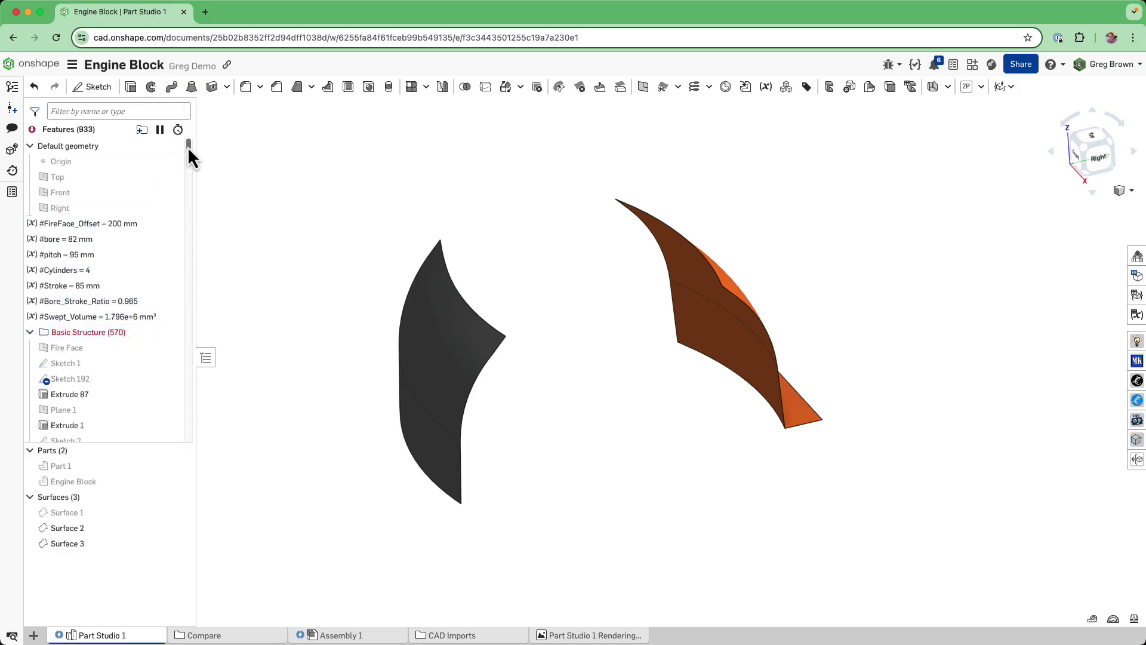
left_click_drag(188, 146, 186, 183)
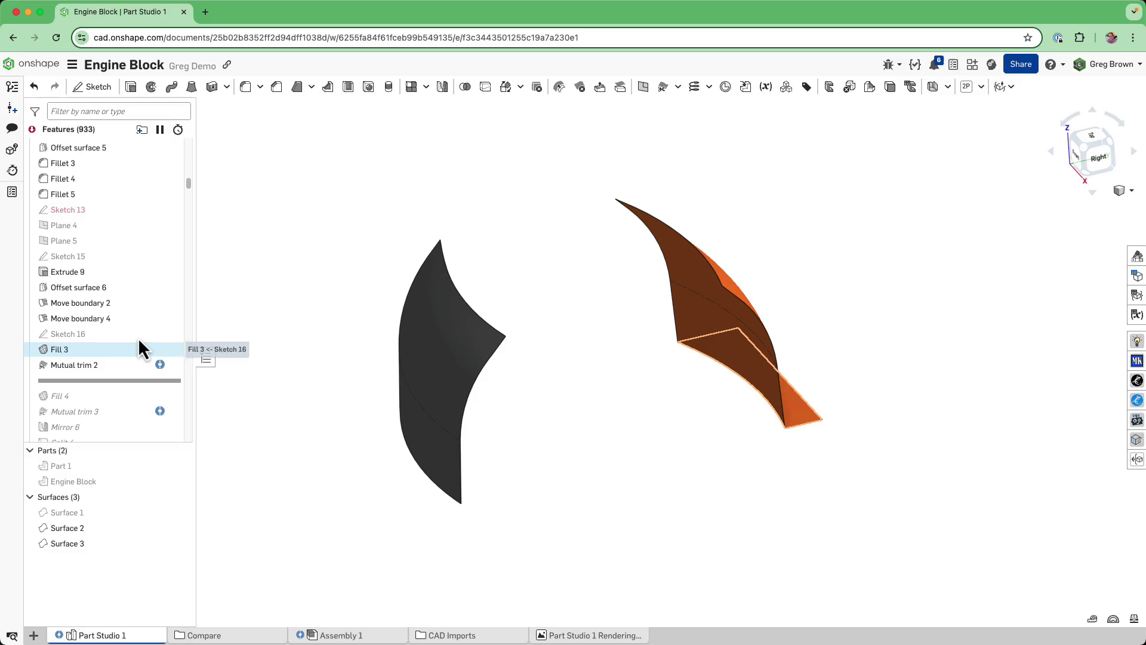
left_click_drag(141, 378, 153, 225)
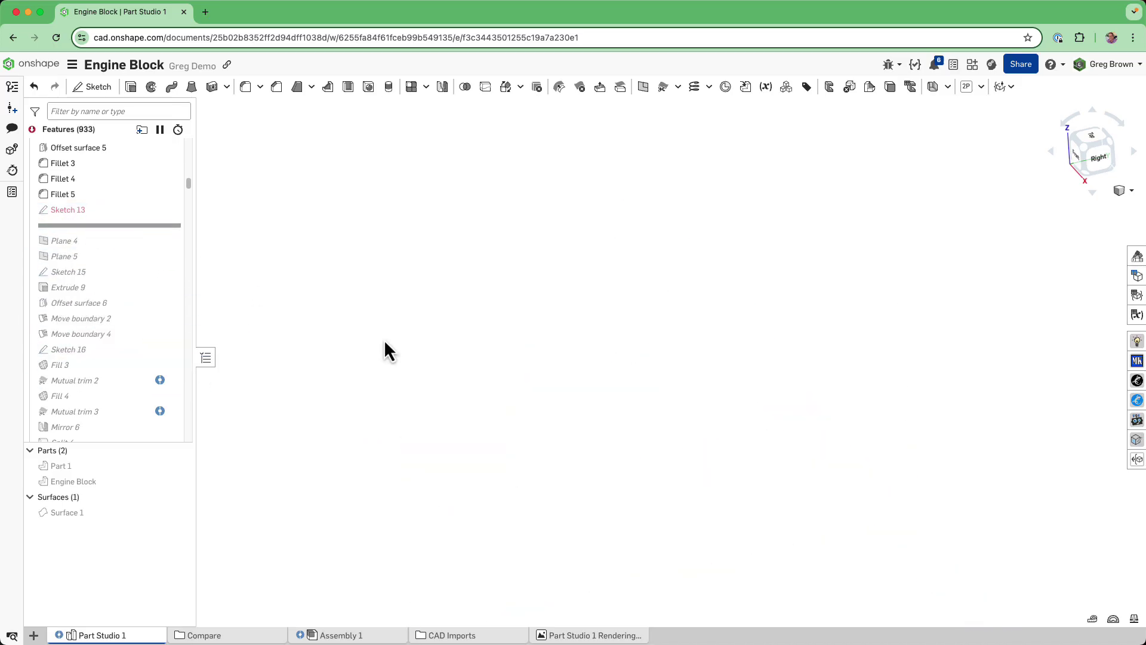
Show Surface 1 and the Engine Block part, keeping Part 1 hidden, and view the side of the block.
left_click(179, 512)
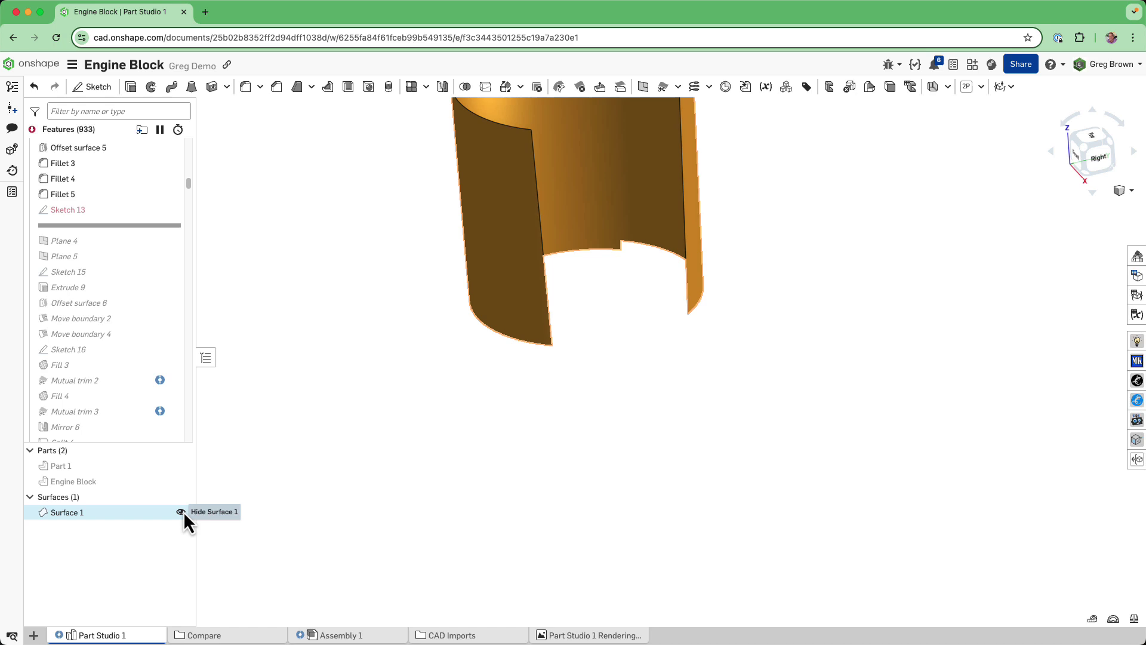
left_click(181, 481)
left_click(181, 465)
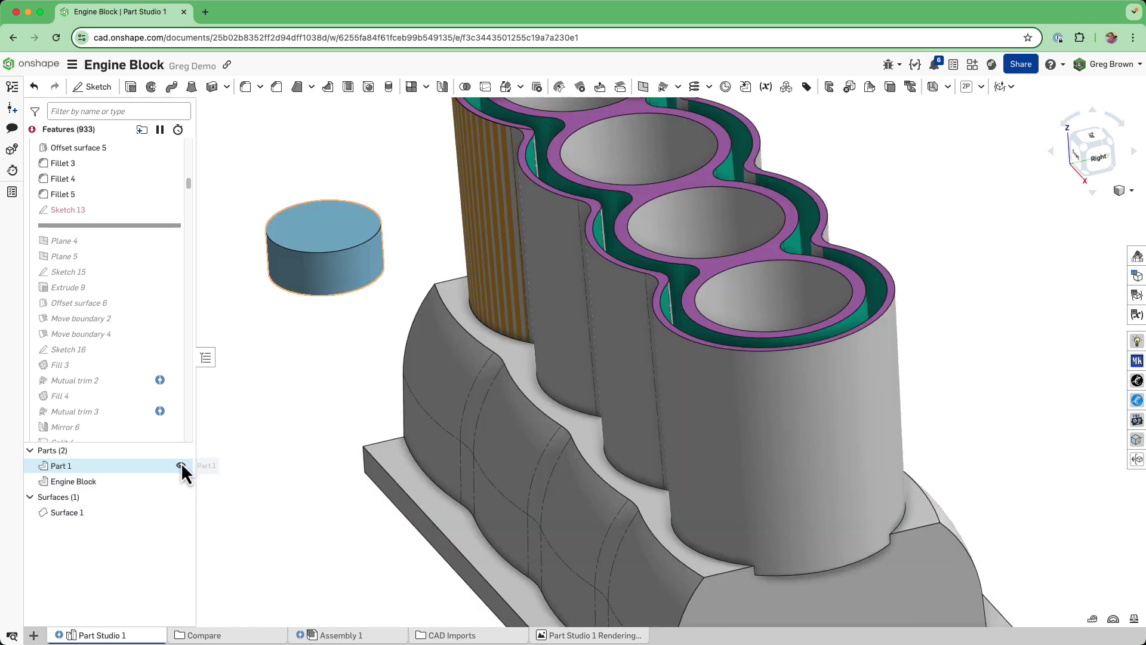
right_click_drag(513, 401, 650, 471)
left_click(177, 467)
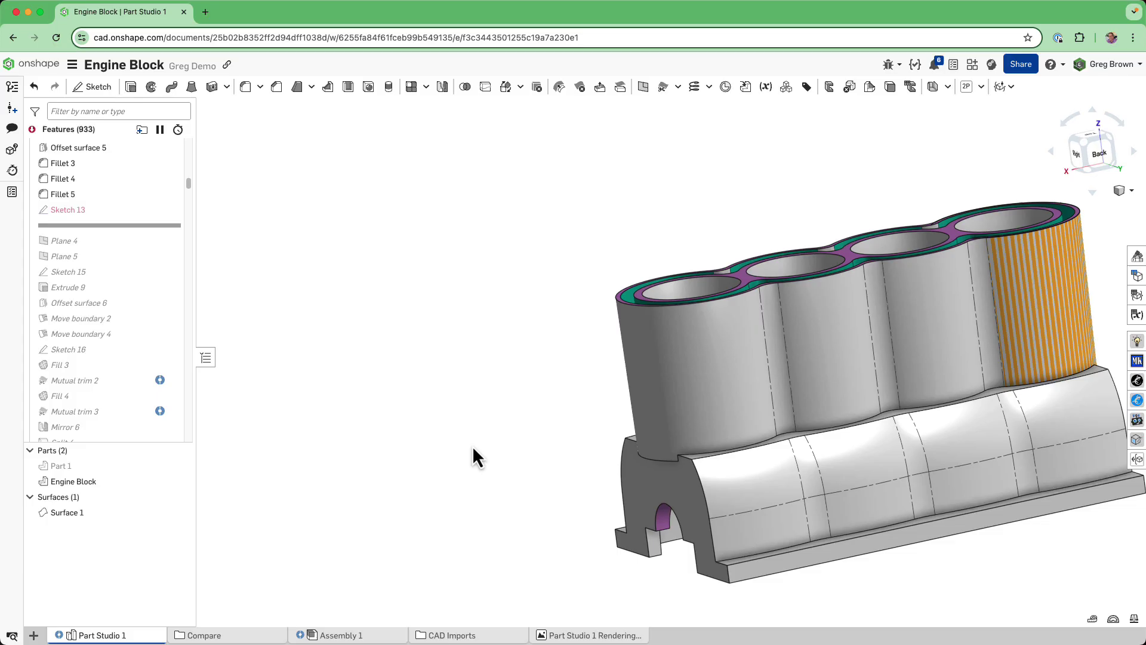
Open Sketch 13 for editing and examine the broken constraint at the Intake text.
right_click(116, 211)
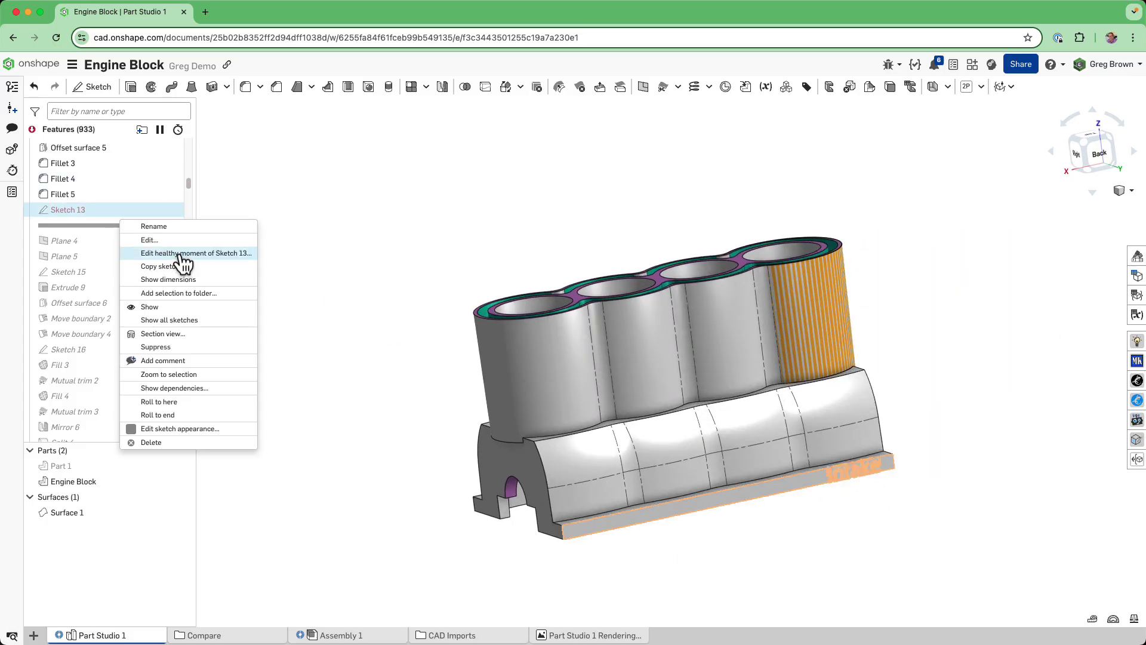
left_click(211, 242)
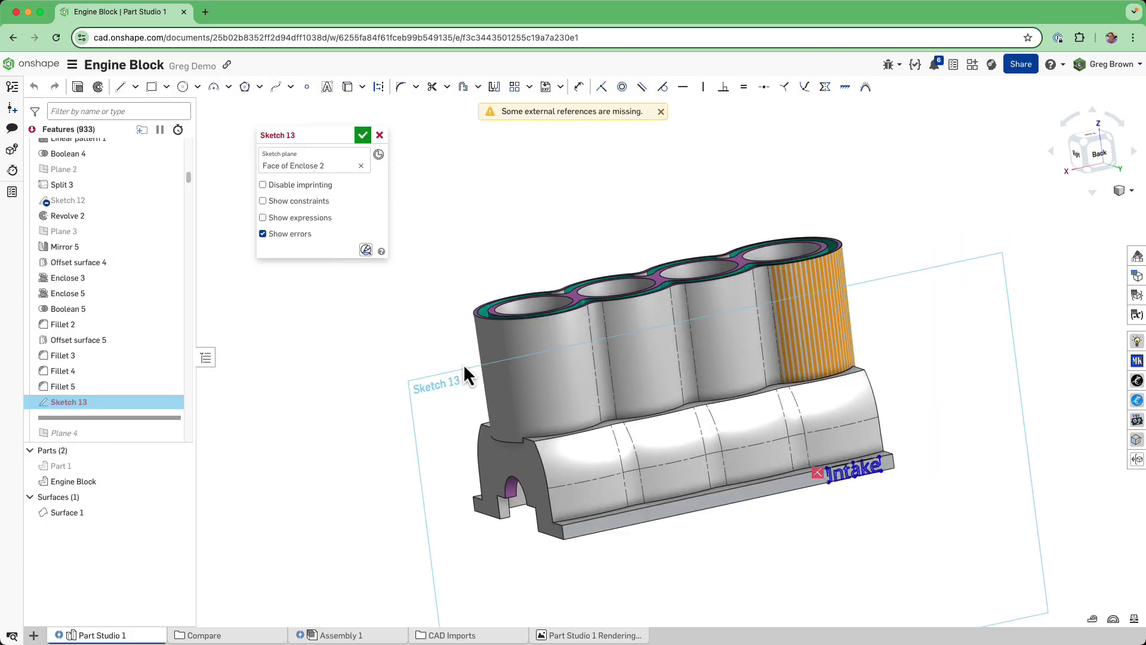
right_click_drag(463, 363, 556, 414)
scroll(793, 462, "up", 3)
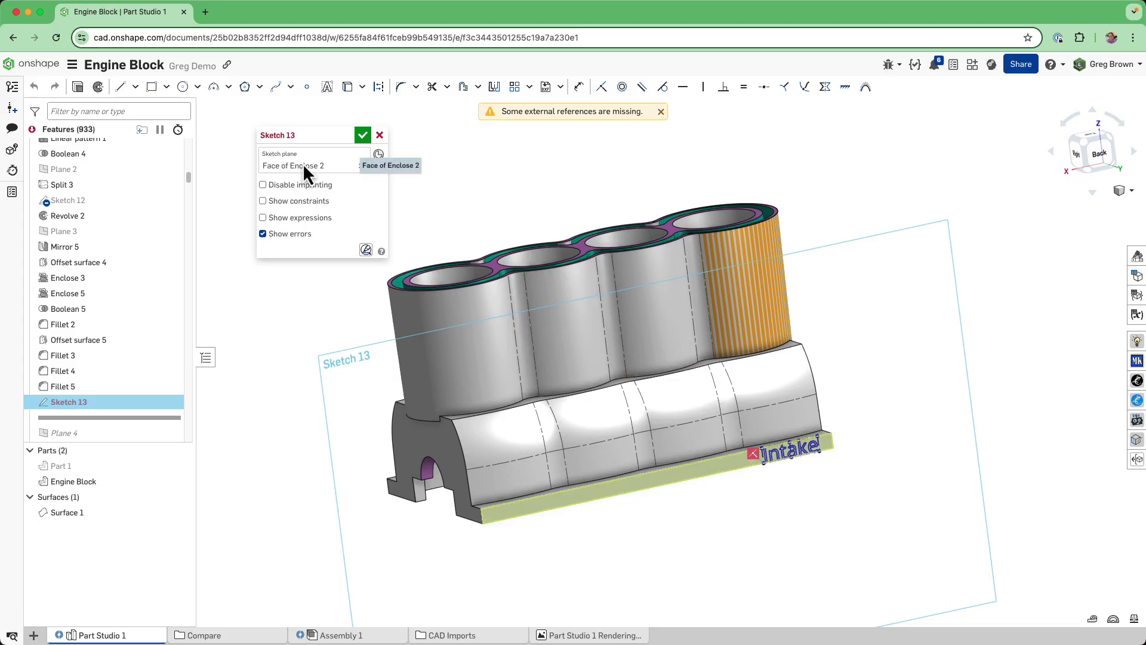
right_click(755, 456)
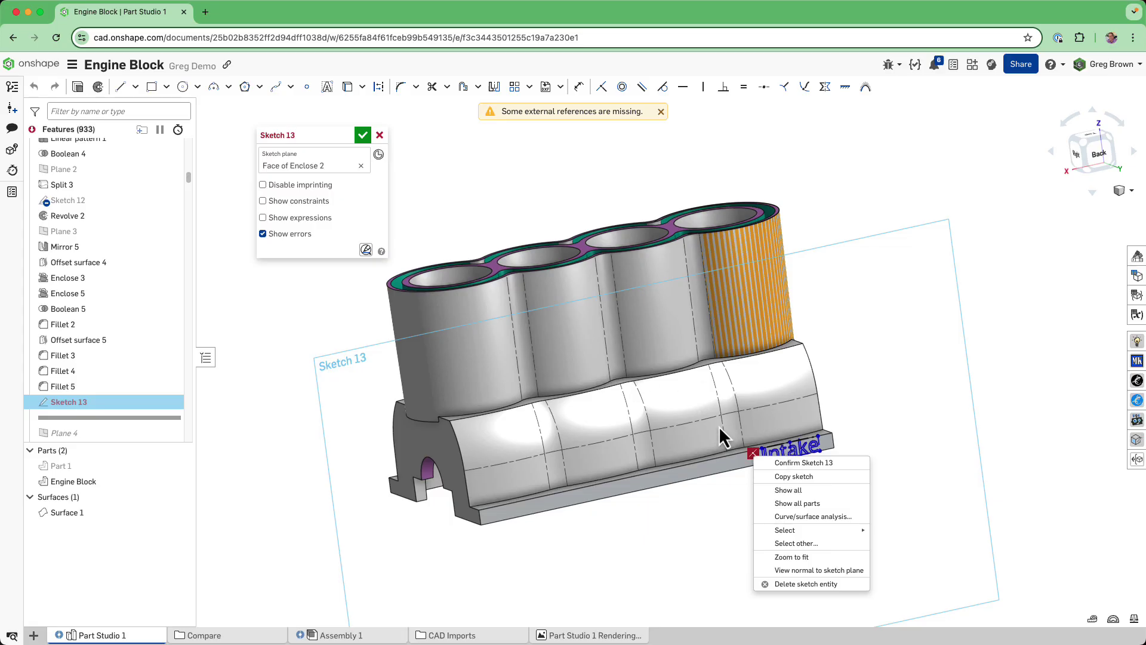
left_click(697, 511)
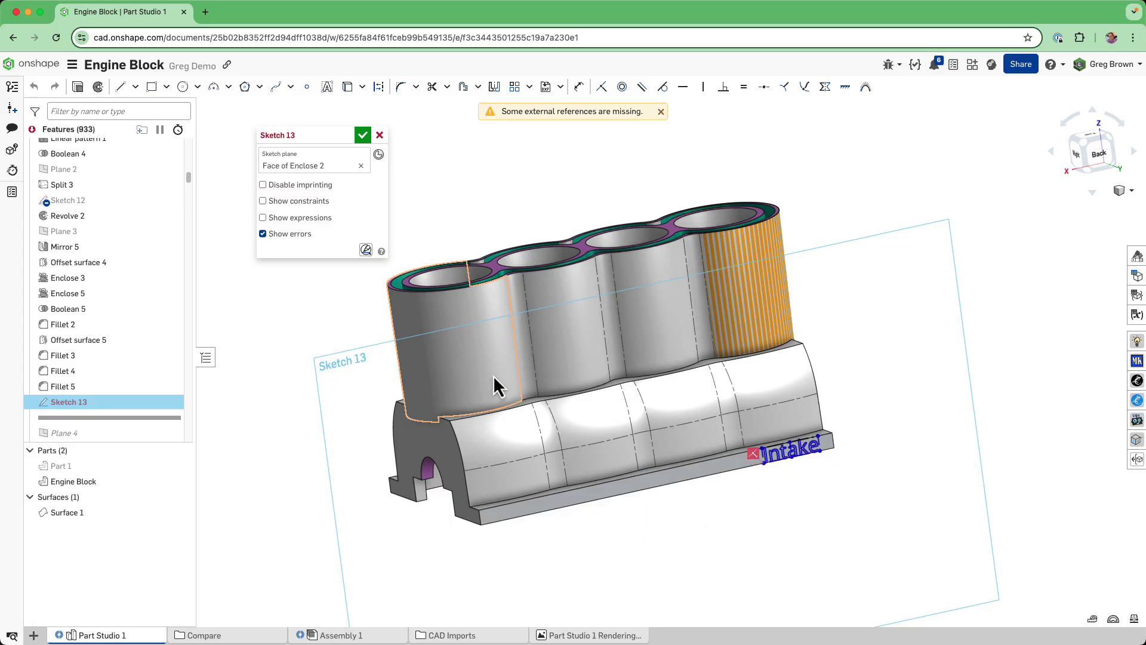
left_click(776, 453)
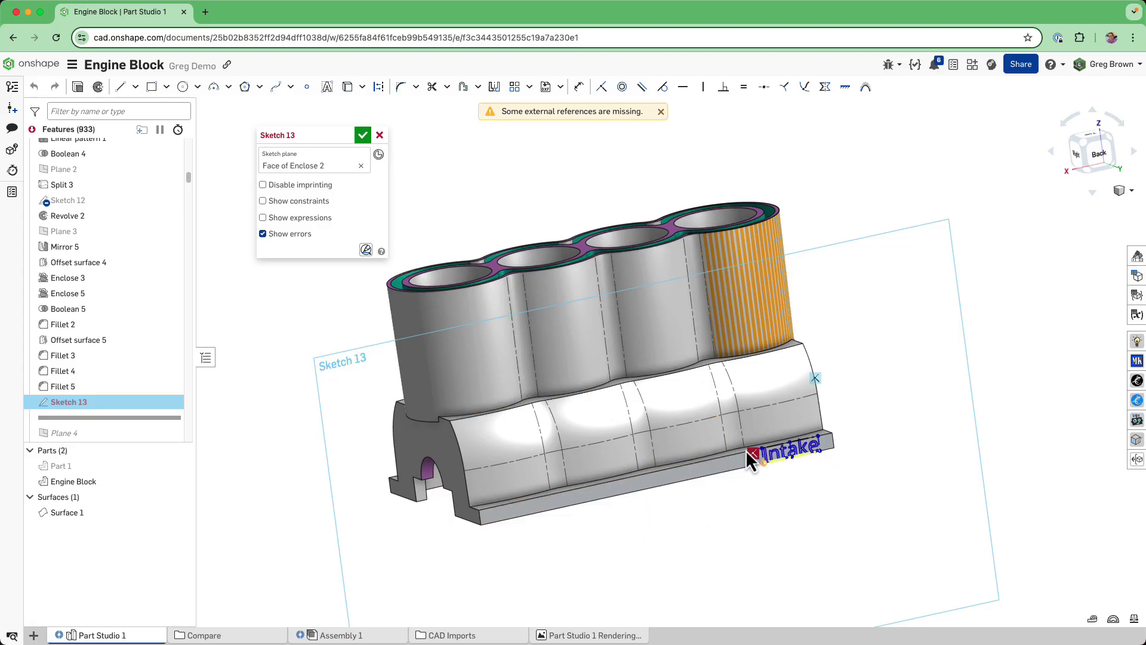
Show the sketch constraints and delete the broken coincident constraint on the Intake text border with the Constraint manager.
left_click(366, 250)
left_click(381, 276)
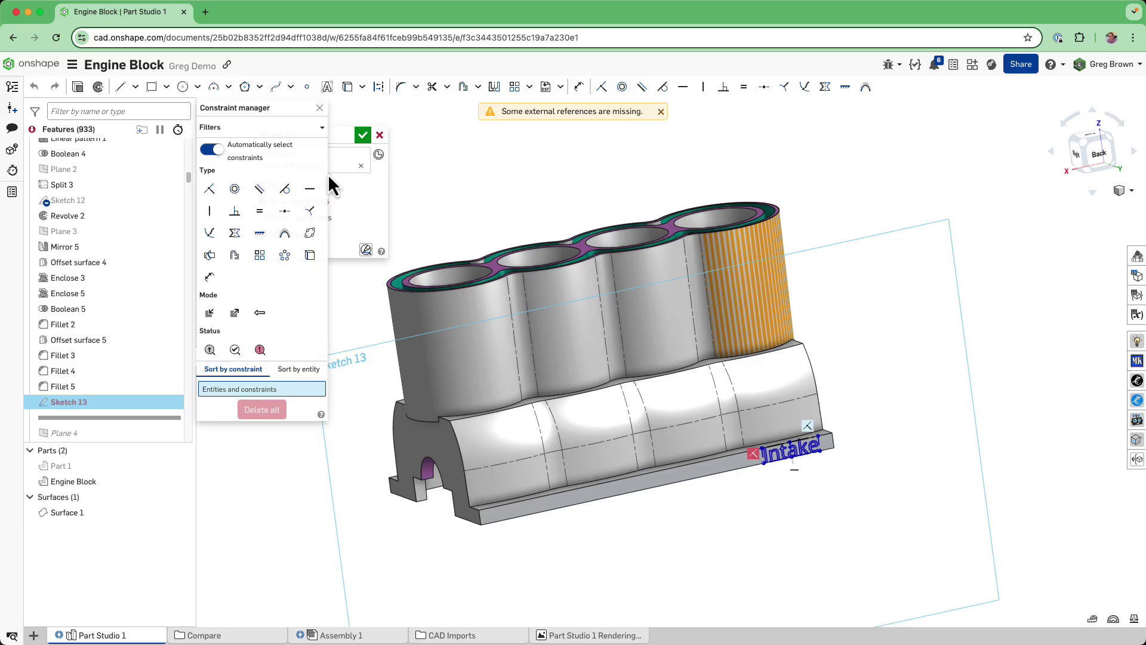
left_click_drag(273, 114, 592, 233)
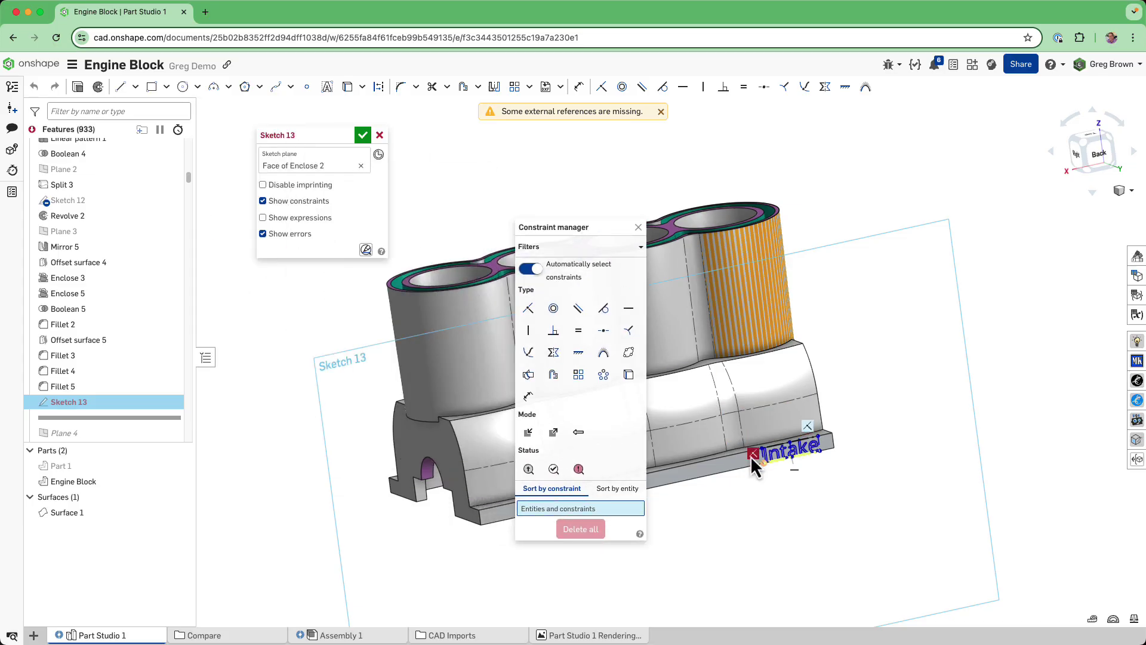
left_click(751, 455)
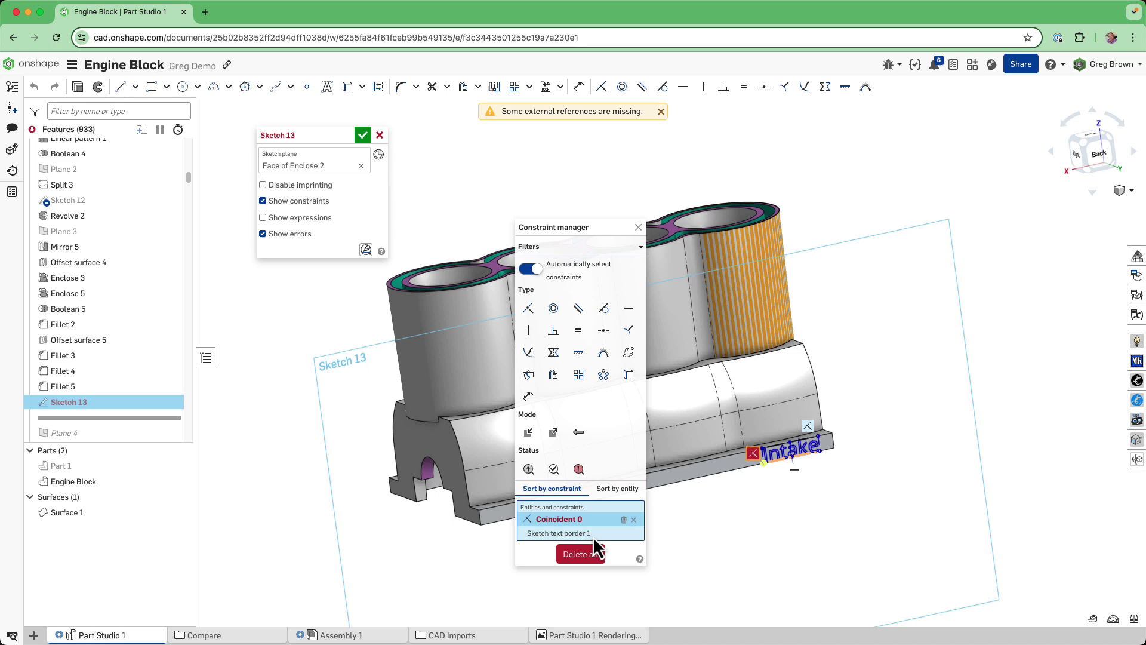
scroll(756, 458, "up", 4)
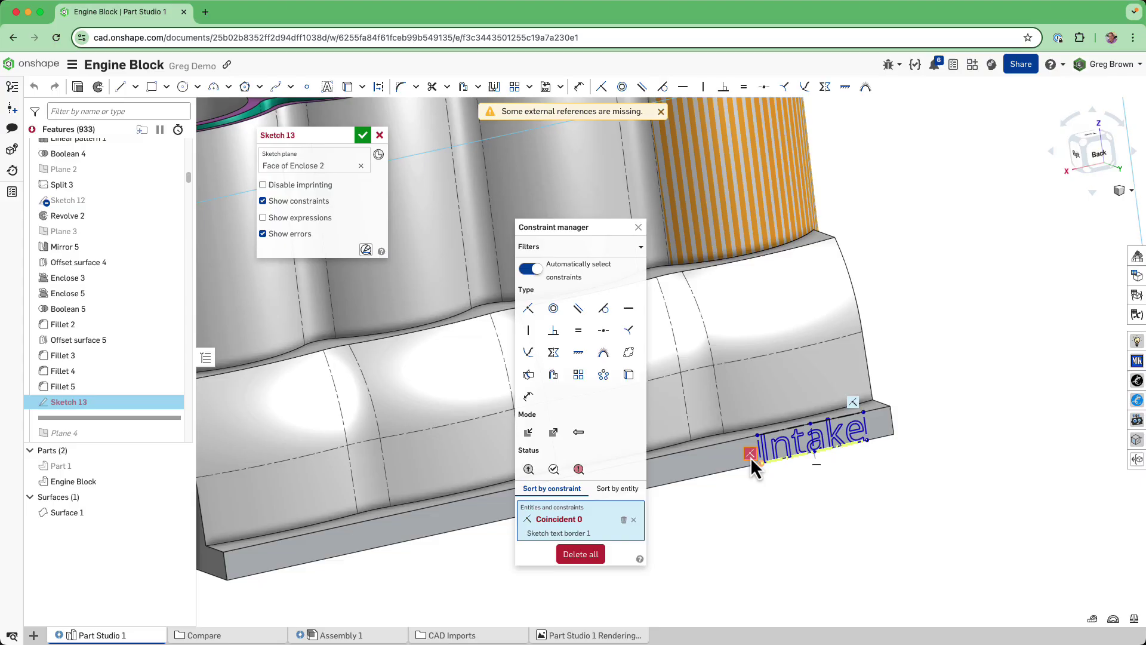
left_click(634, 519)
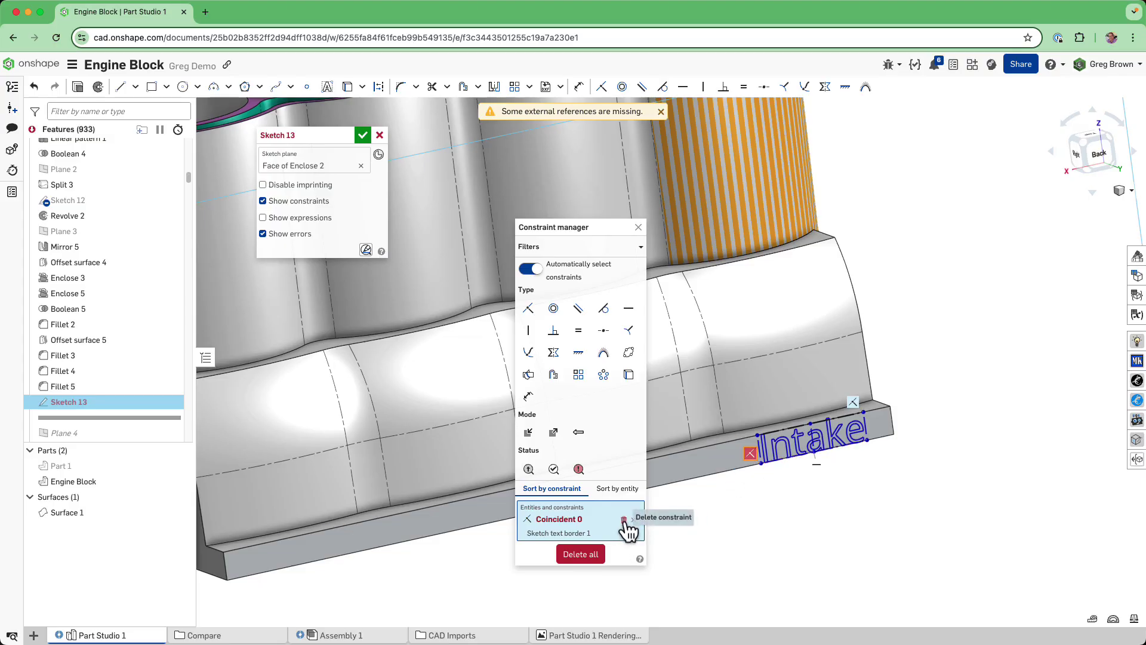
left_click(639, 227)
Make the Intake text border coincident with the lower edge and the end edge of the base face, and accept Sketch 13.
left_click(601, 87)
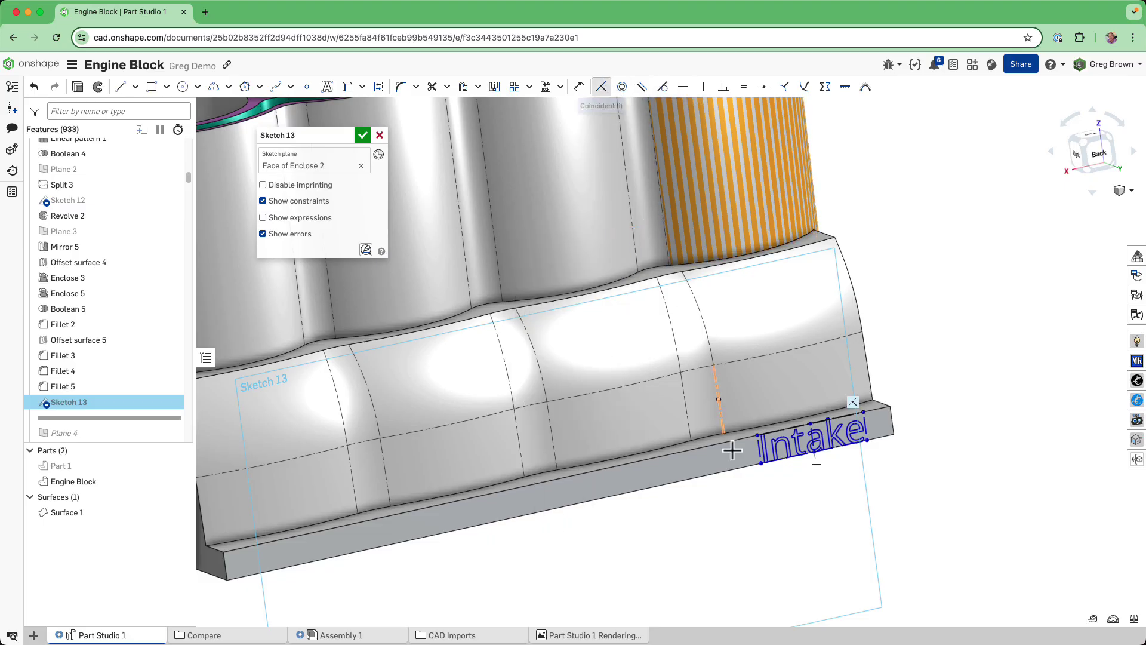
left_click(764, 466)
left_click(750, 468)
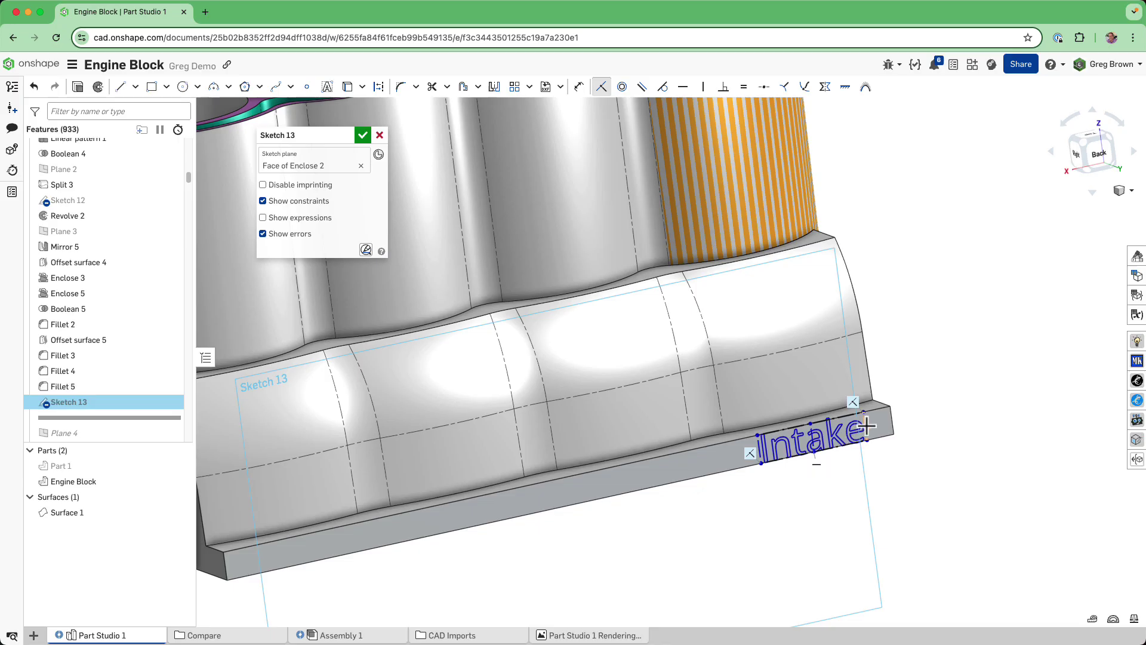
key("d")
left_click(892, 417)
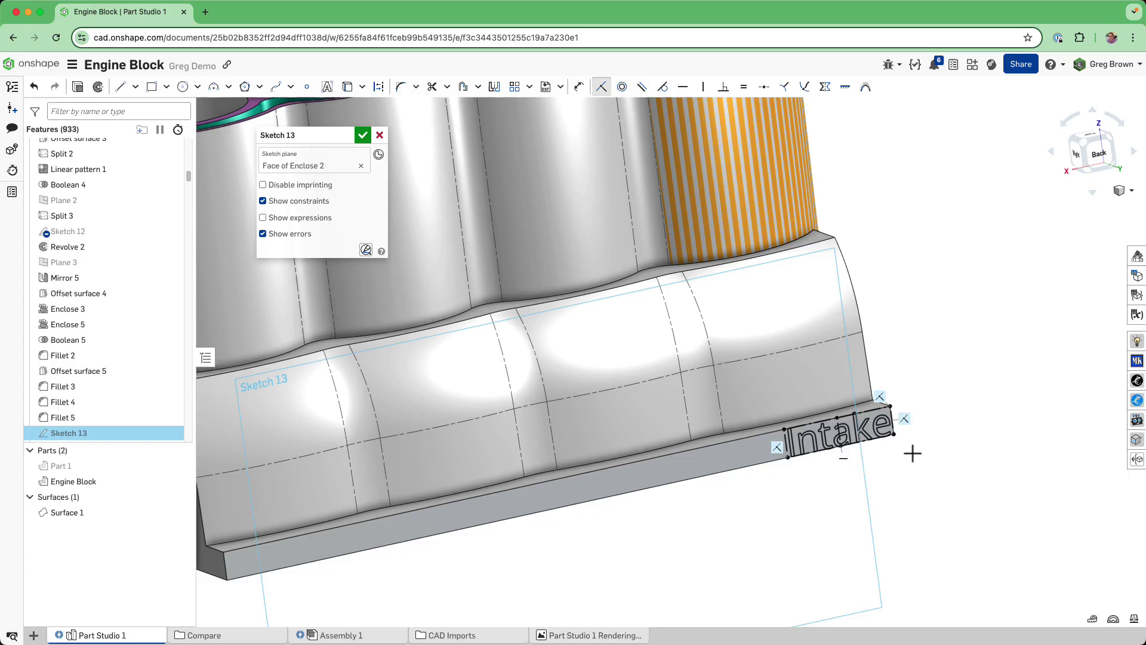
mouse_move(932, 452)
right_mouse_down()
mouse_move(880, 450)
mouse_move(928, 458)
right_mouse_up()
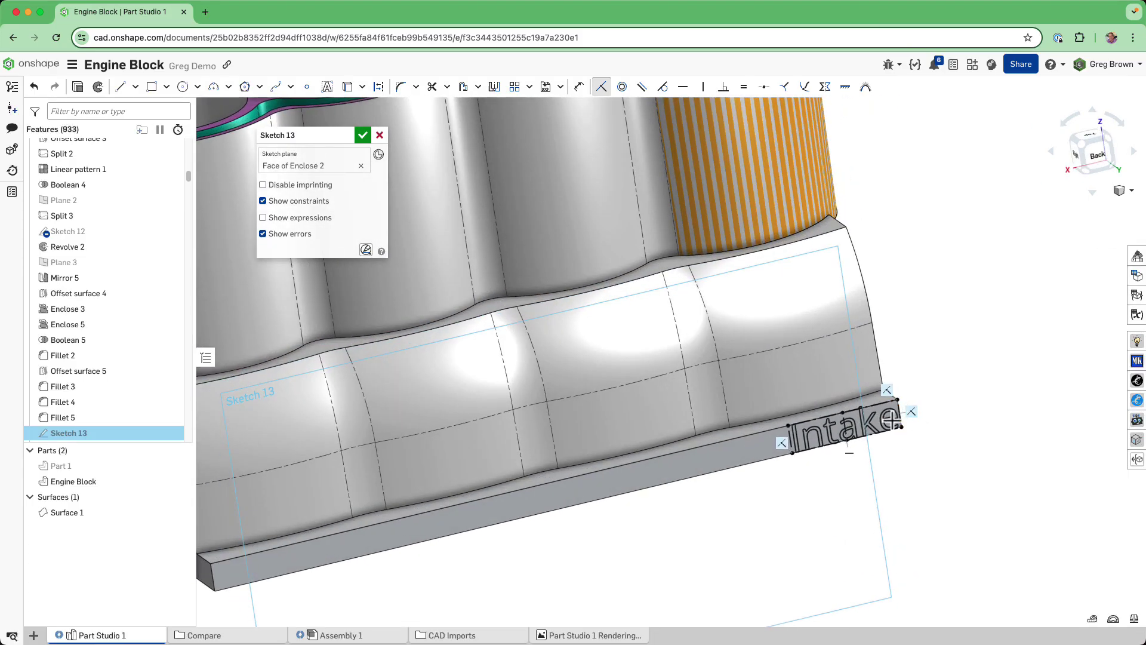
left_click(363, 135)
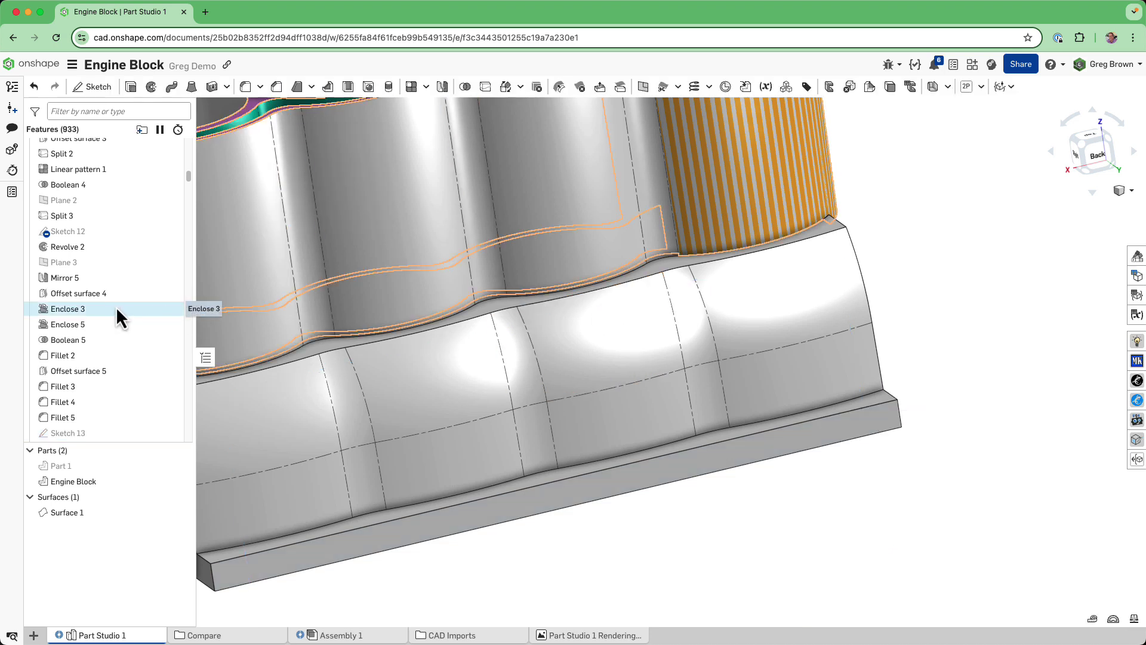
Roll the feature history forward to just after Fill 3 and hide the Engine Block part to expose the surfaces.
scroll(116, 305, "down", 4)
scroll(134, 306, "down", 4)
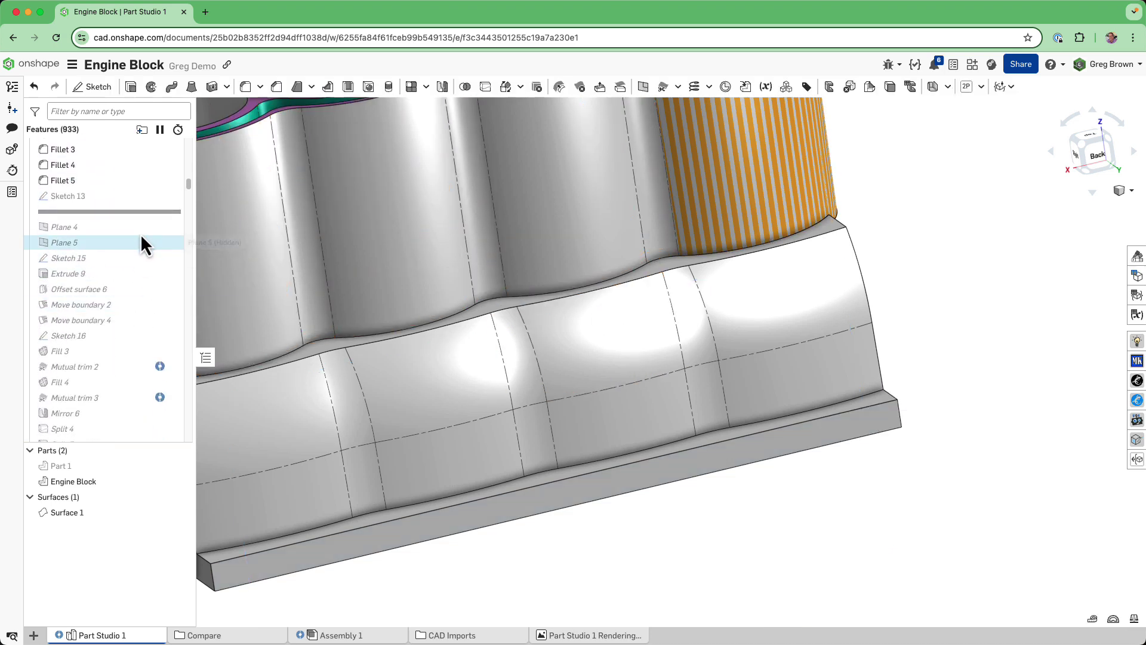
mouse_move(150, 213)
left_mouse_down()
mouse_move(143, 392)
mouse_move(145, 375)
left_mouse_up()
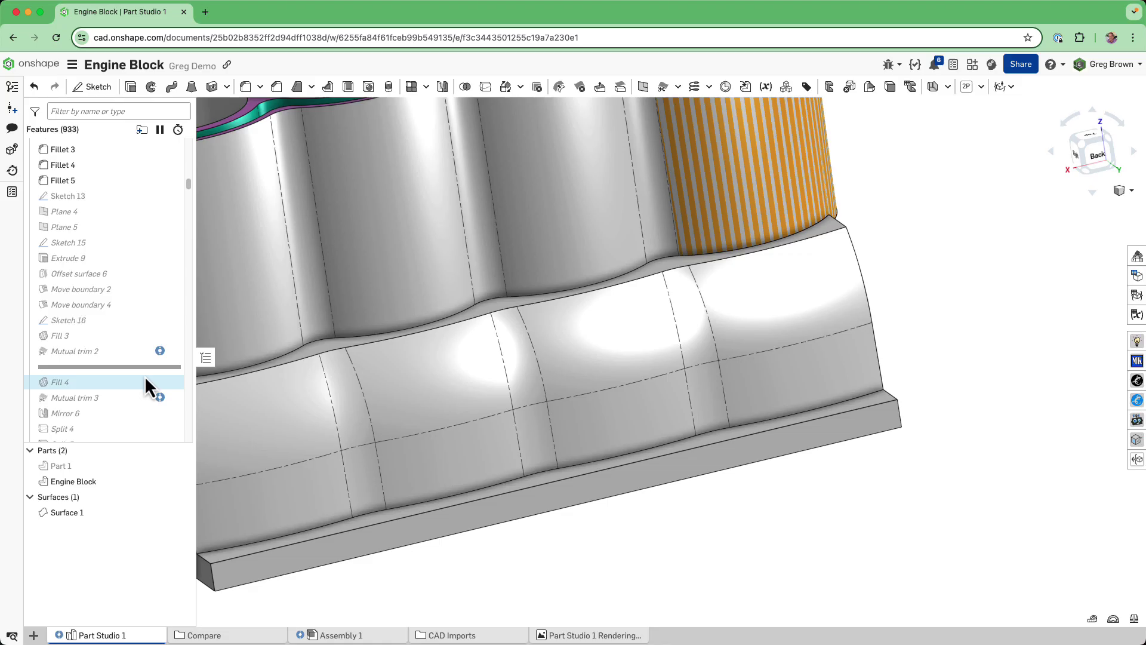
scroll(706, 464, "down", 5)
right_click_drag(706, 464, 761, 400)
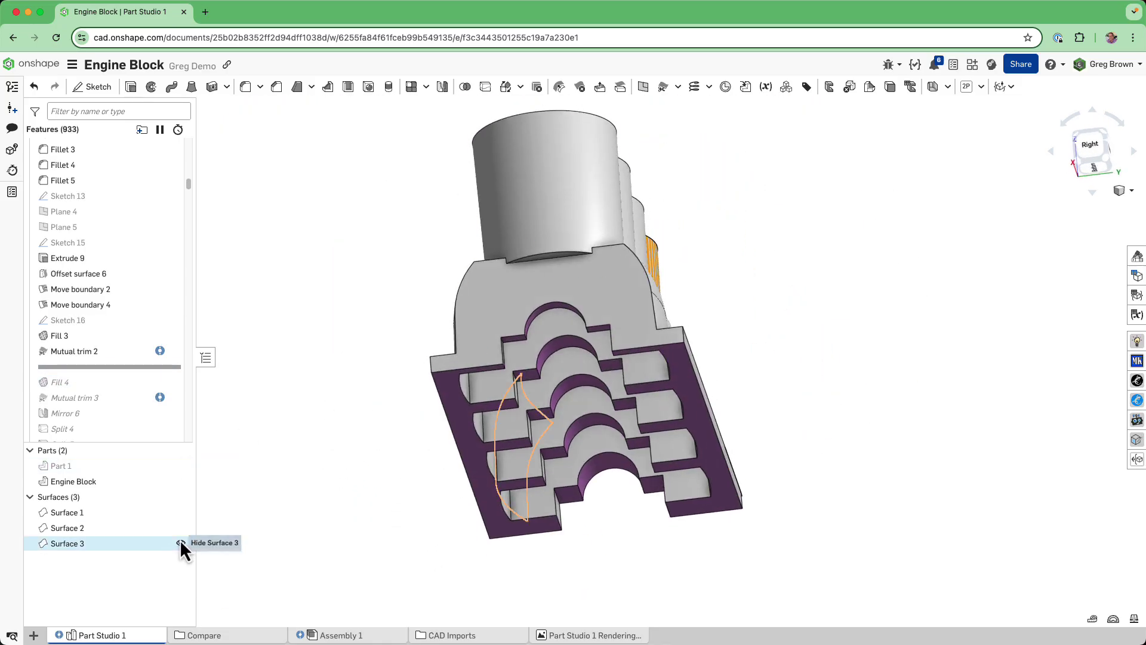
mouse_move(145, 362)
left_mouse_down()
mouse_move(159, 358)
mouse_move(149, 351)
left_mouse_up()
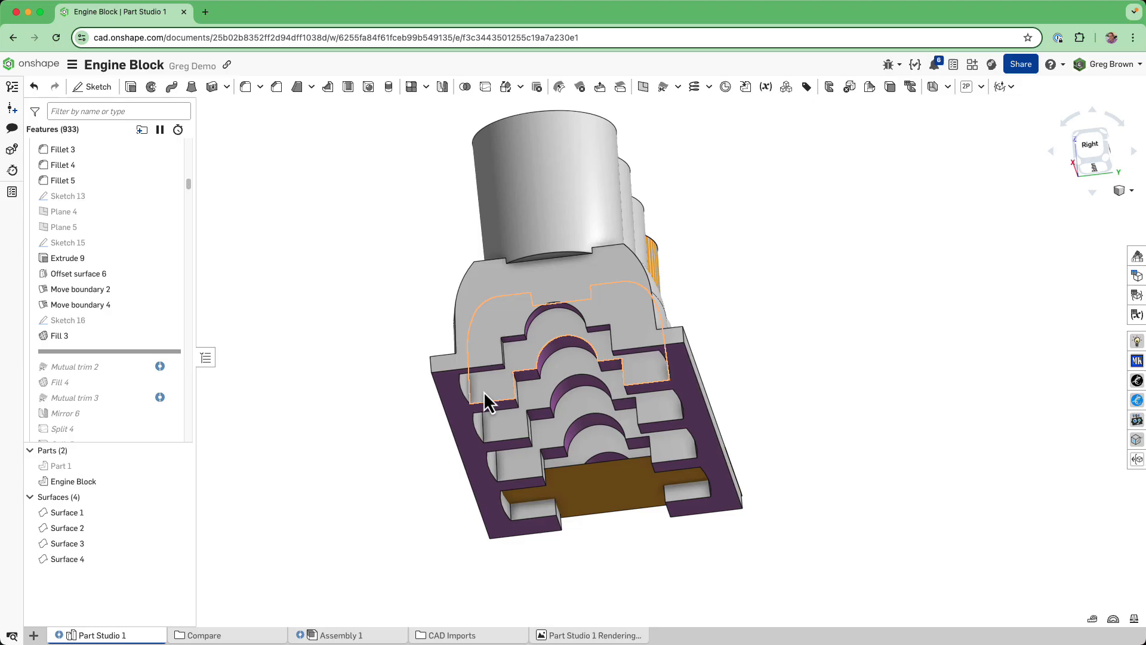
right_click_drag(486, 396, 430, 438)
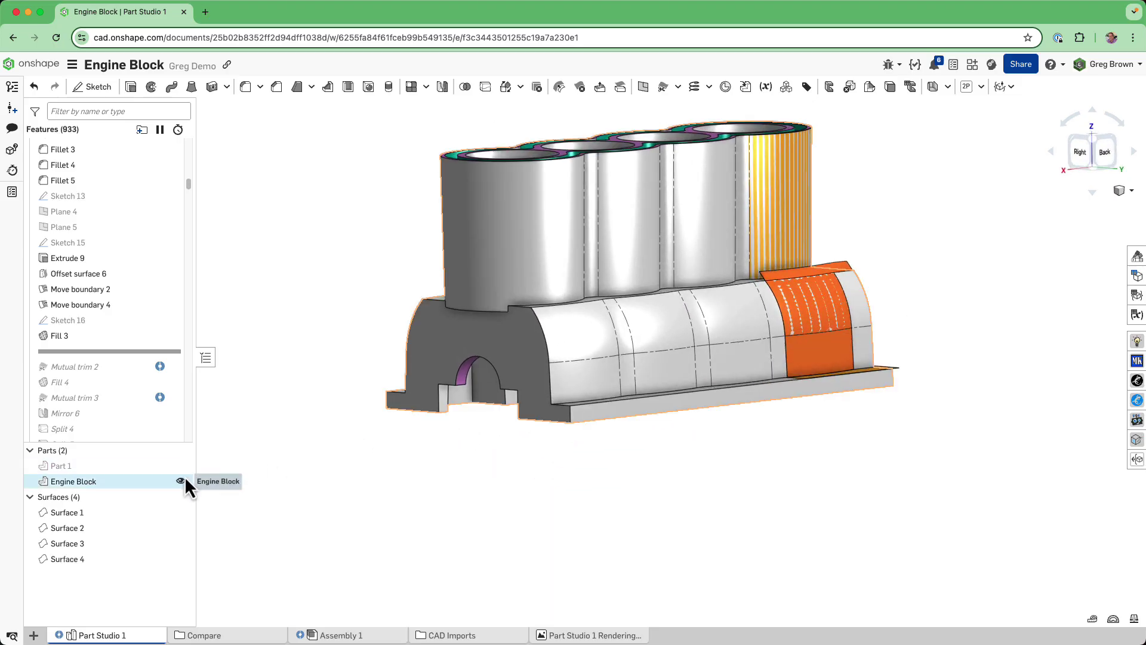
left_click(181, 481)
right_click_drag(621, 433, 703, 461)
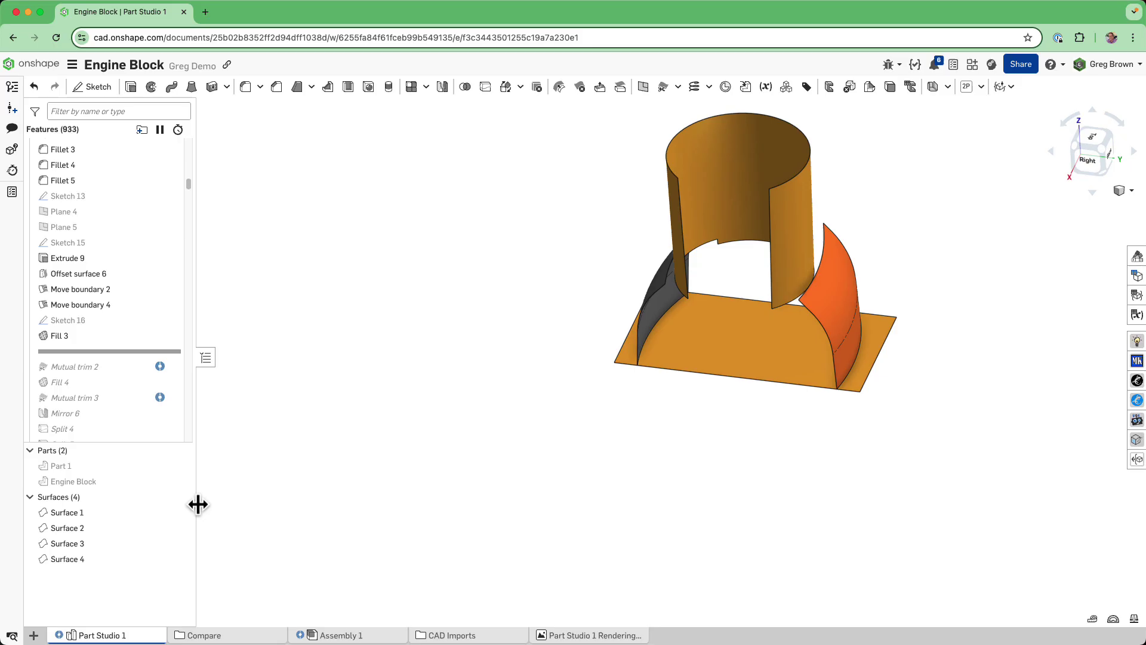
Check which surface portions the old Mutual trim 2 keeps, returning the history to just after Fill 3.
left_click_drag(145, 352, 140, 371)
right_click(135, 355)
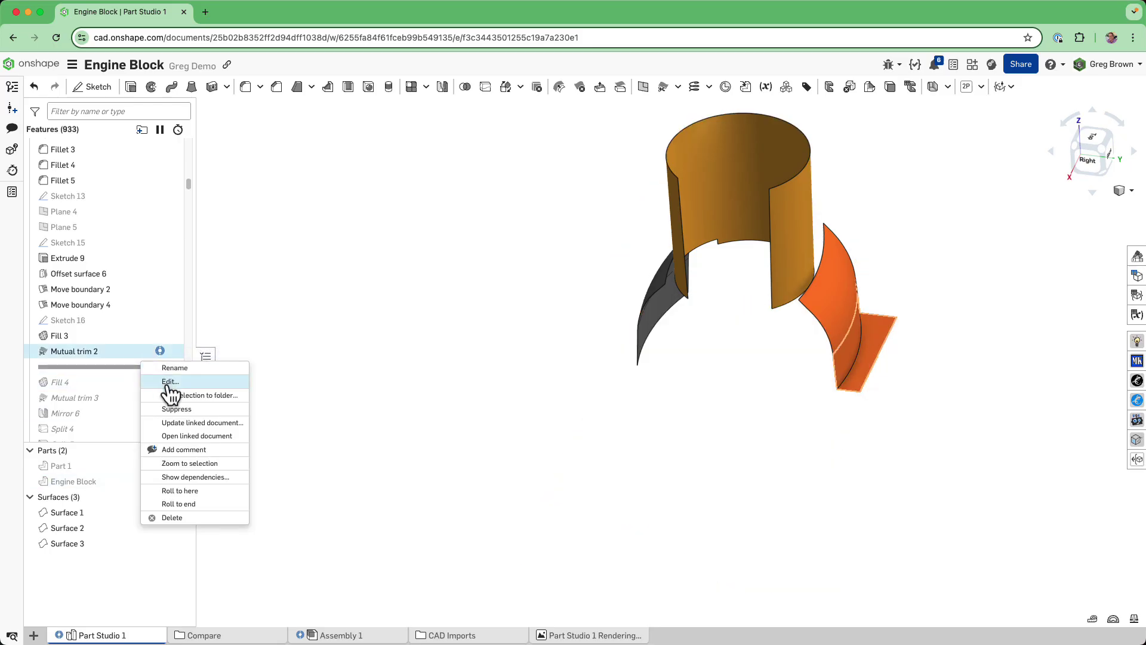
left_click(338, 371)
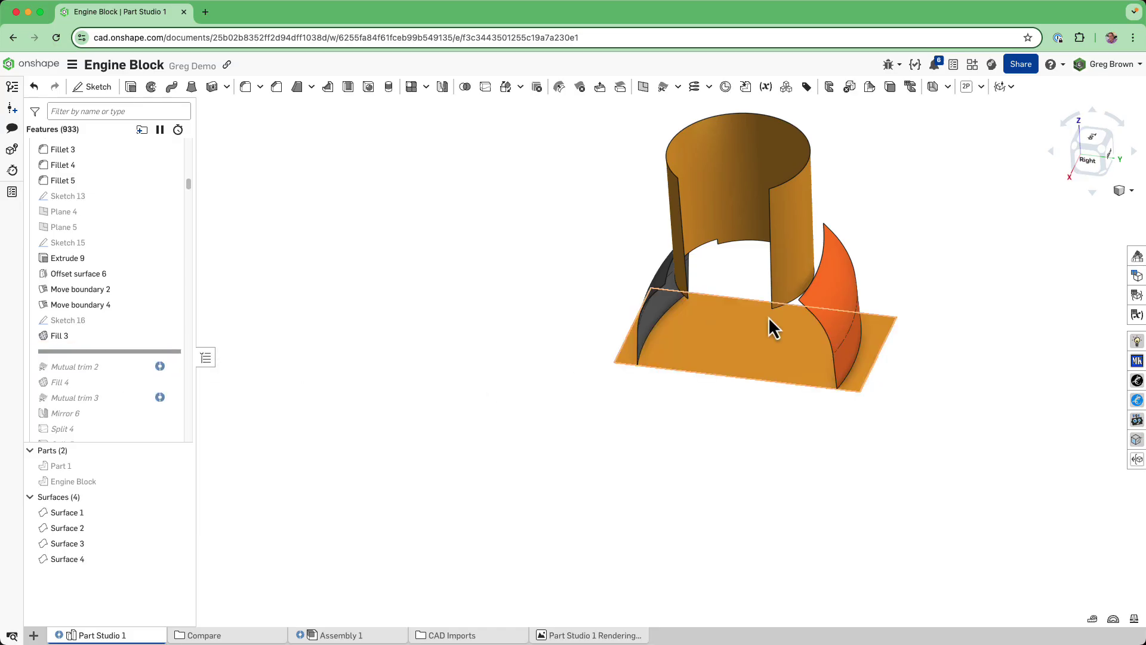
Mutually trim Surface 2 with Surface 4 using the built-in feature, keeping the upper curved part and outer flat strip, with Merge on.
key("m")
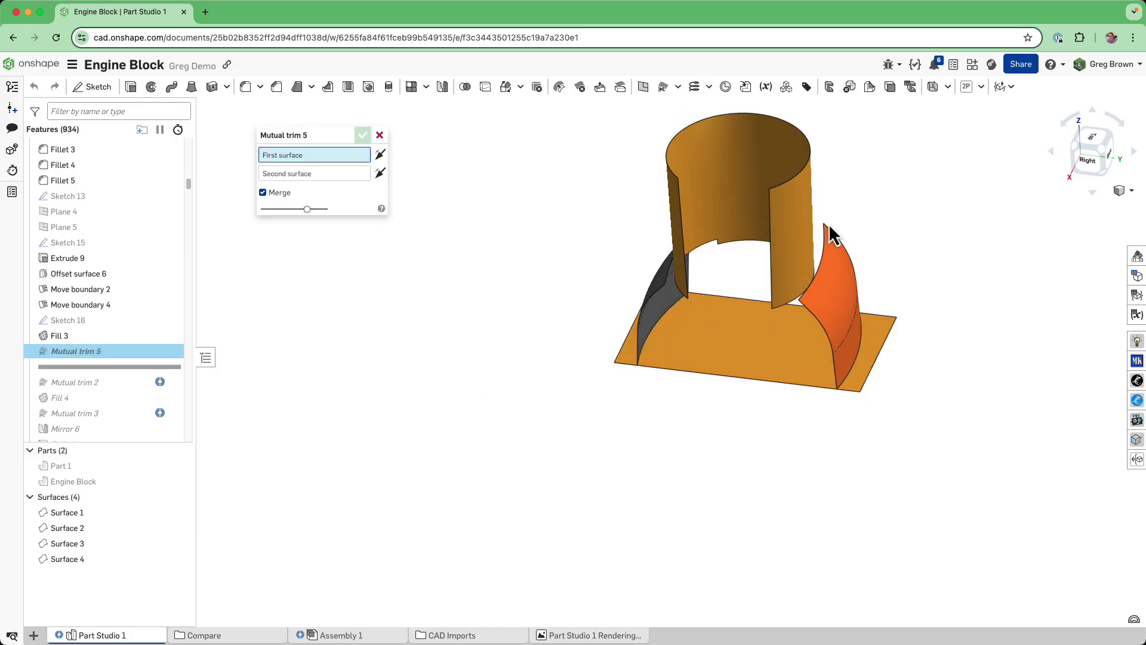
left_click(826, 225)
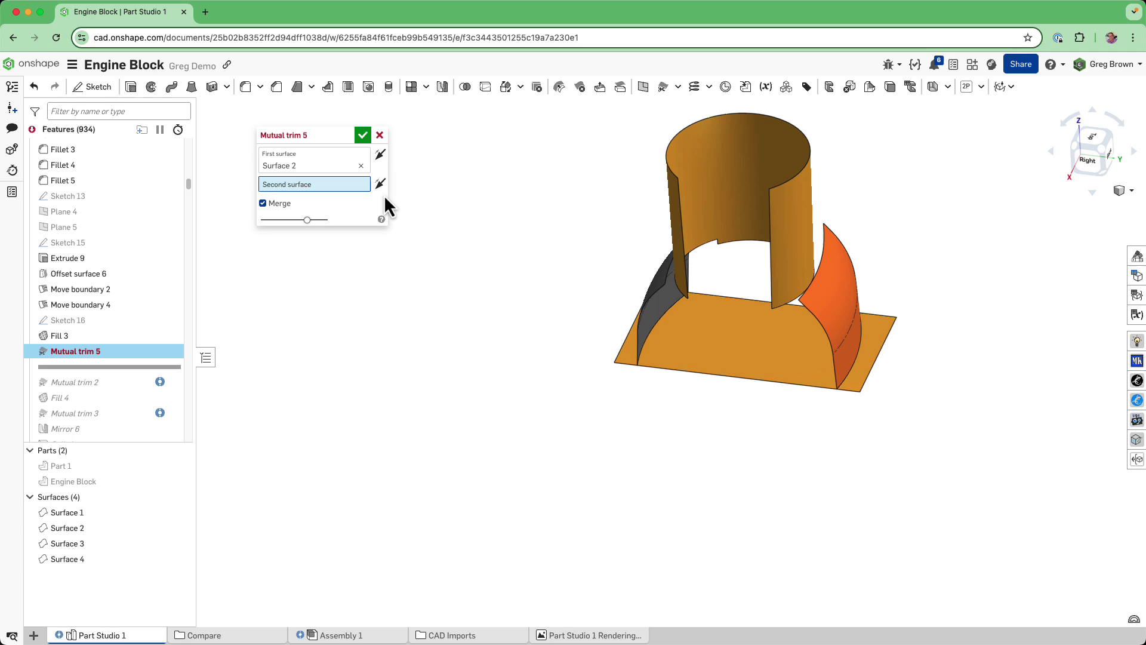
left_click(896, 317)
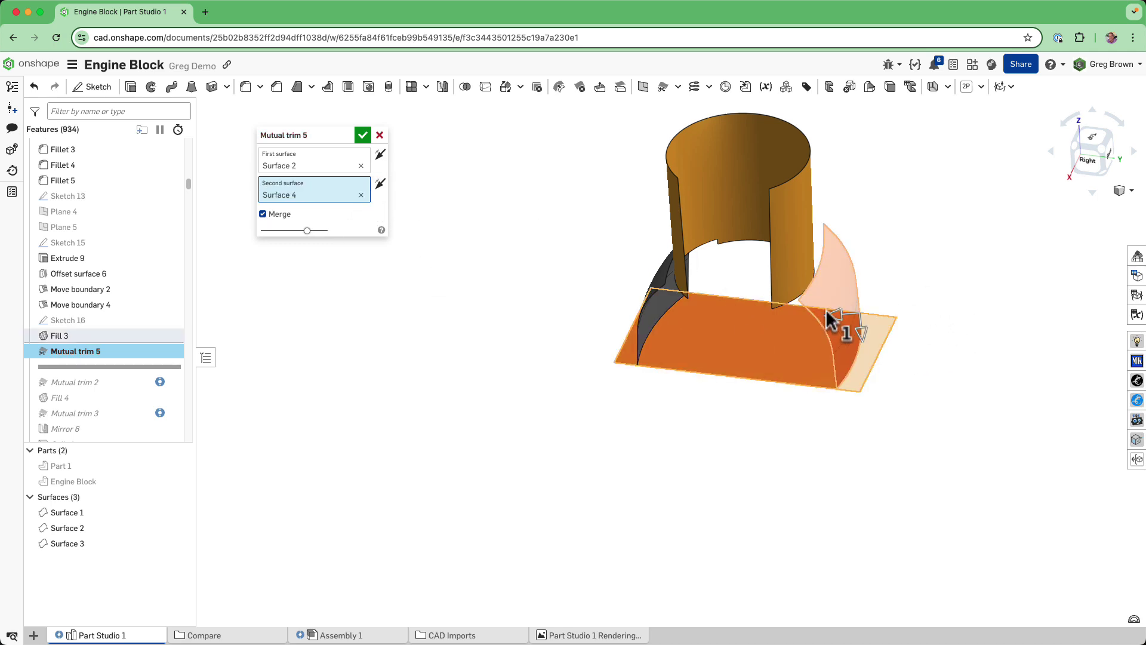
left_click(875, 329)
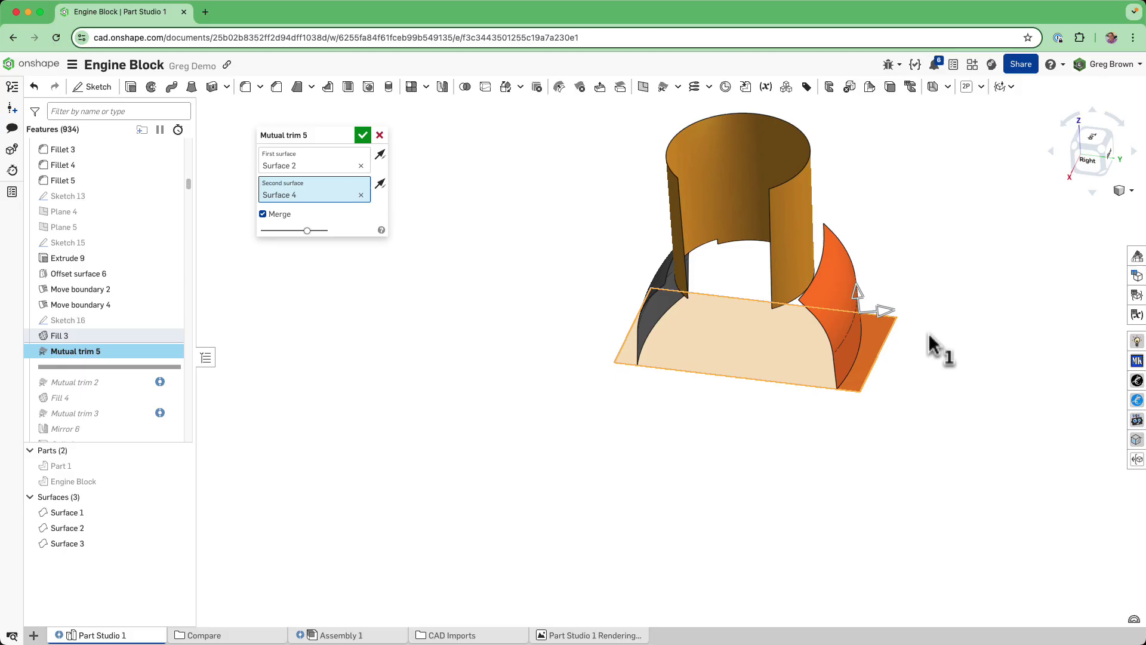
left_click(363, 135)
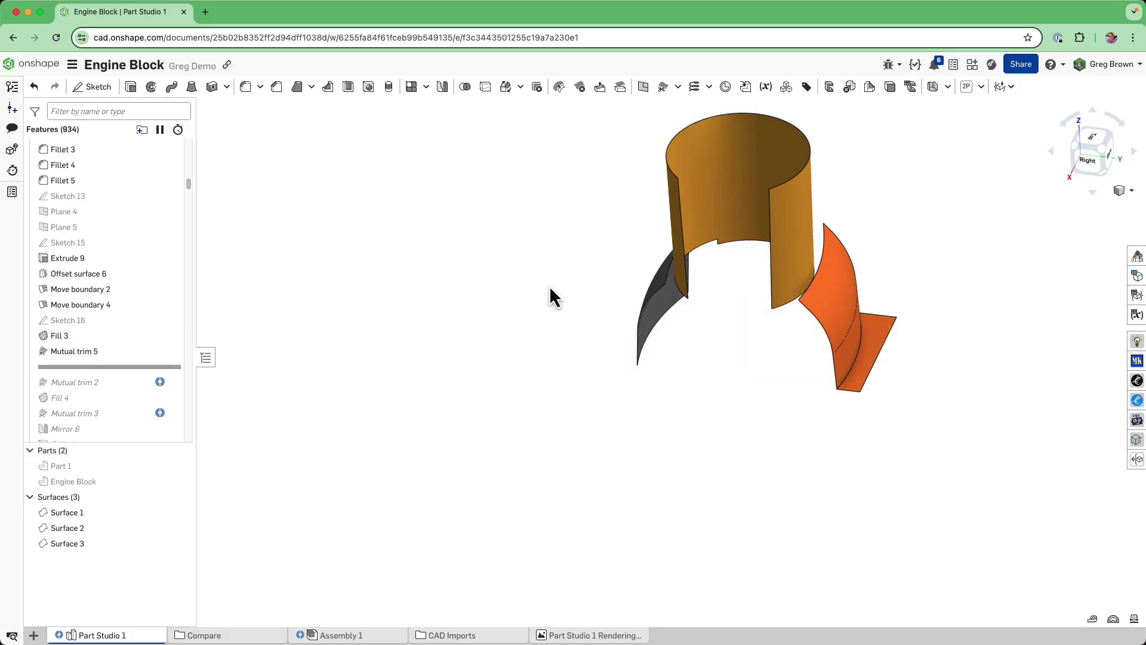
Suppress the old Mutual trim 2 custom feature and roll the feature history forward to just after Fill 4.
right_click(123, 382)
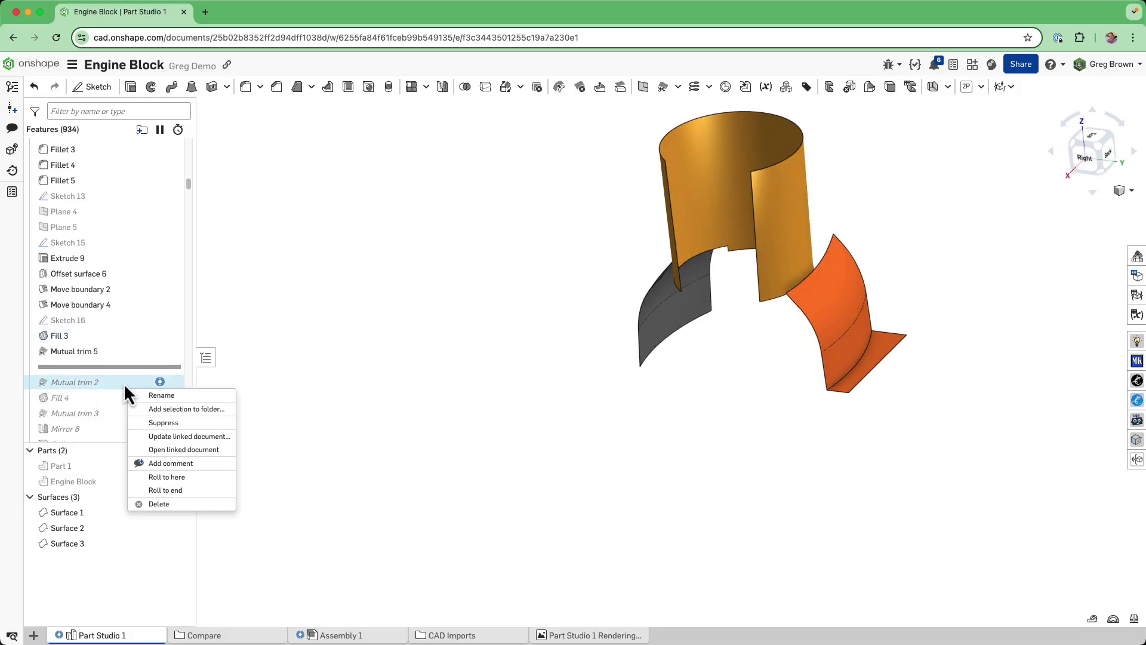
left_click(203, 423)
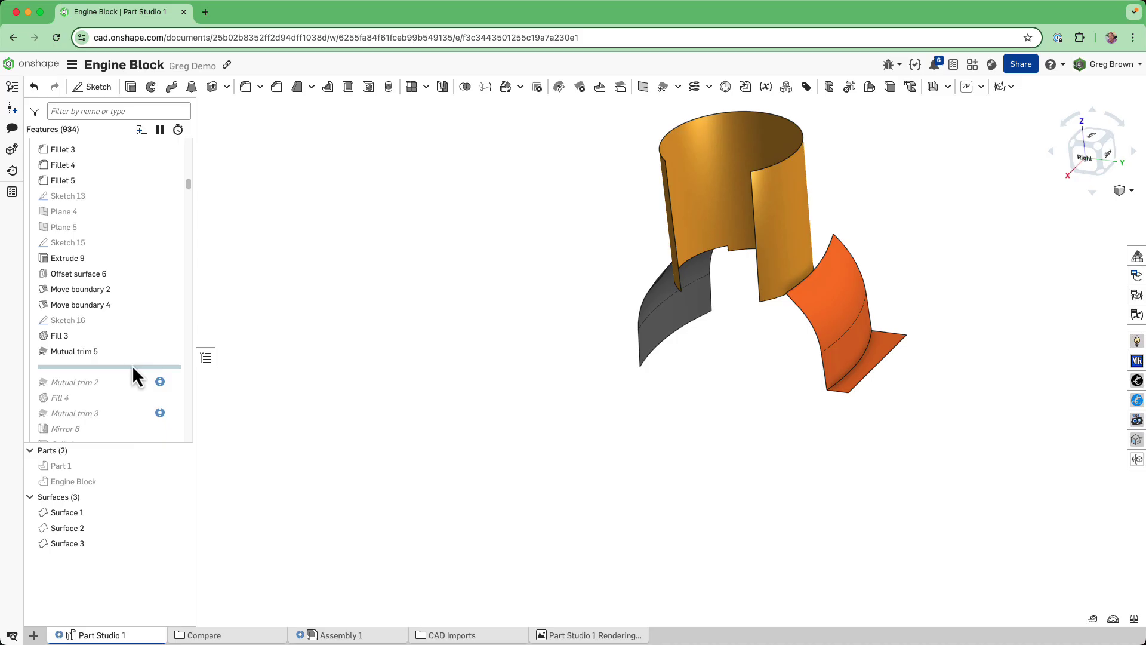
left_click_drag(131, 365, 120, 402)
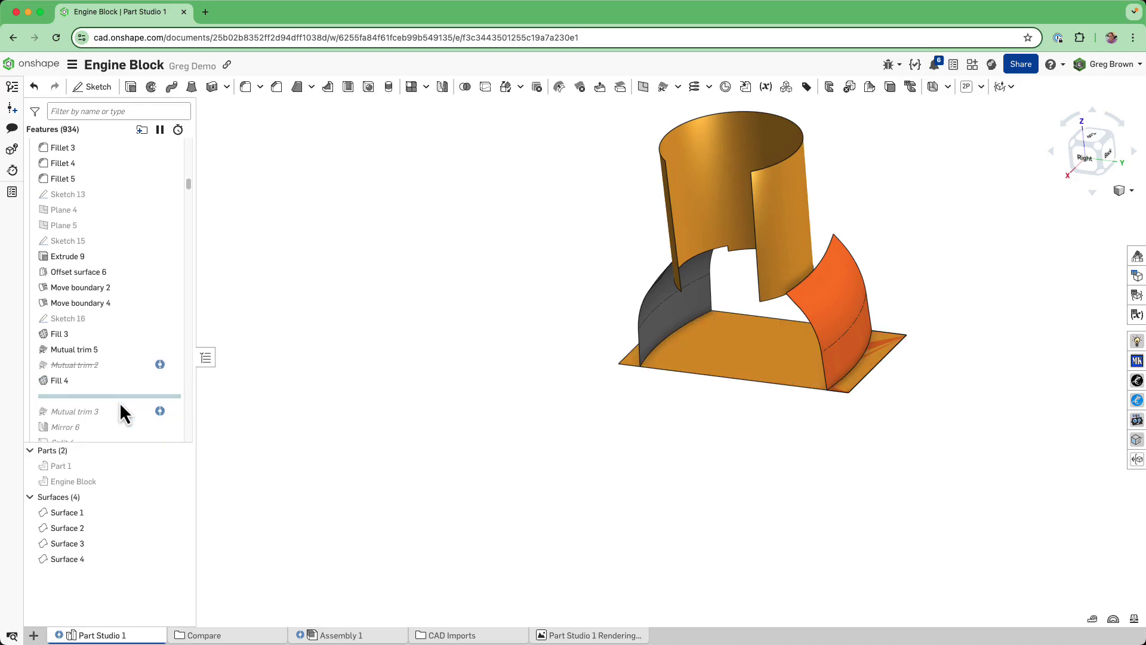
mouse_move(378, 393)
right_mouse_down()
mouse_move(412, 390)
mouse_move(356, 391)
right_mouse_up()
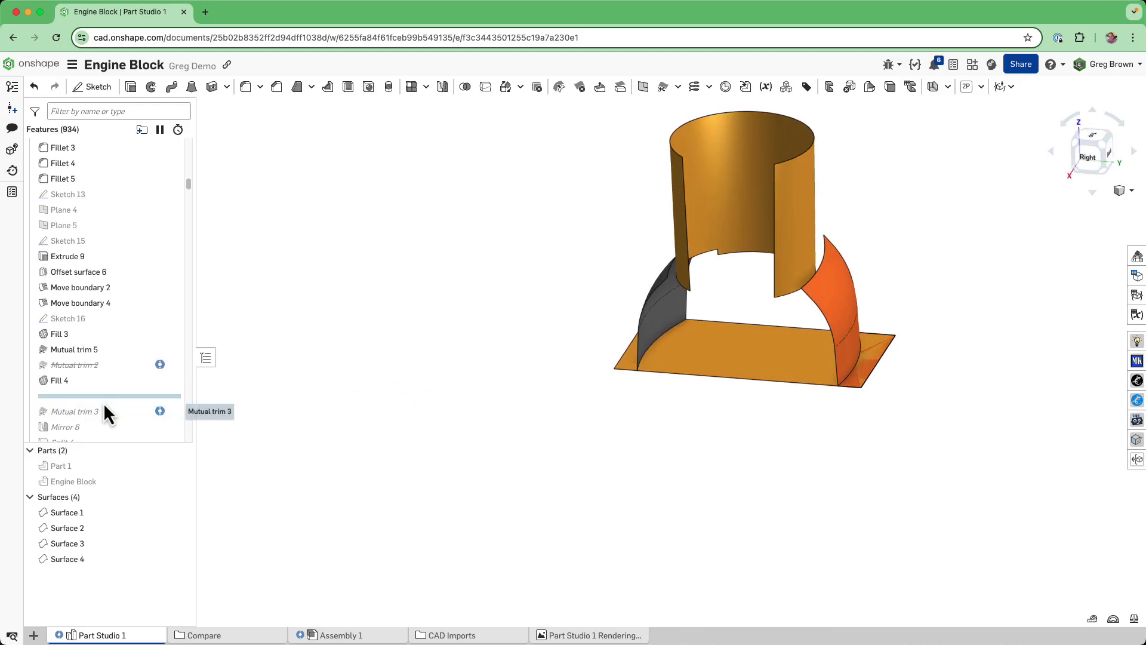
Check which surface portions the old Mutual trim 3 keeps, undoing the accidental feature reorder and returning the history to just after Fill 4.
mouse_move(109, 395)
left_mouse_down()
mouse_move(106, 413)
mouse_move(112, 398)
left_mouse_up()
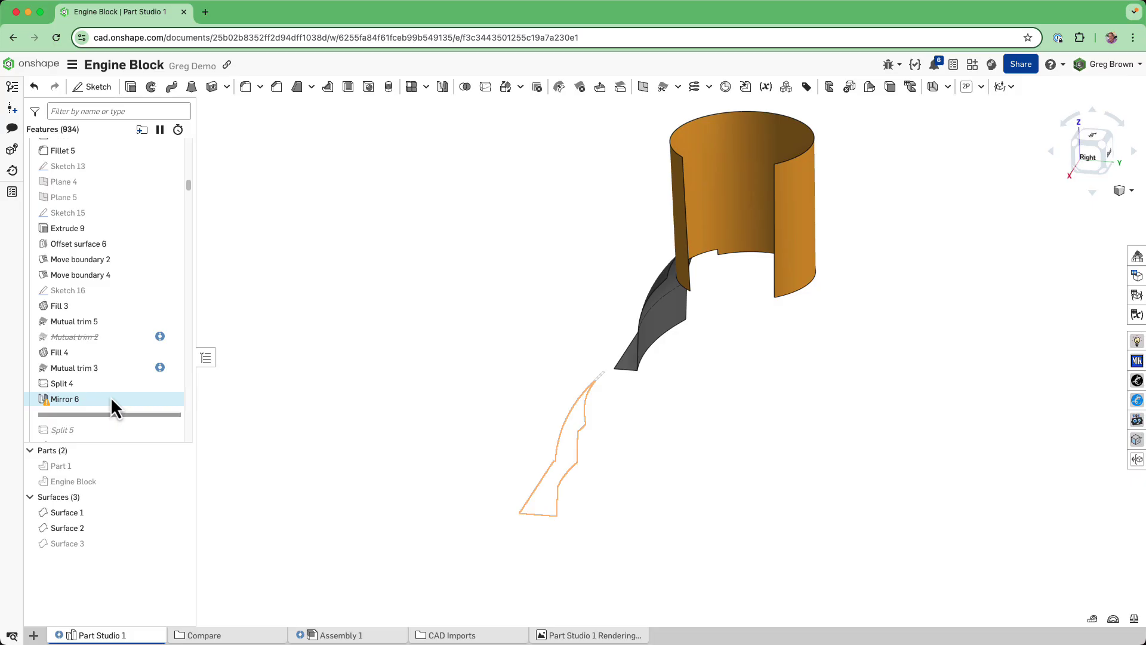
left_click(35, 87)
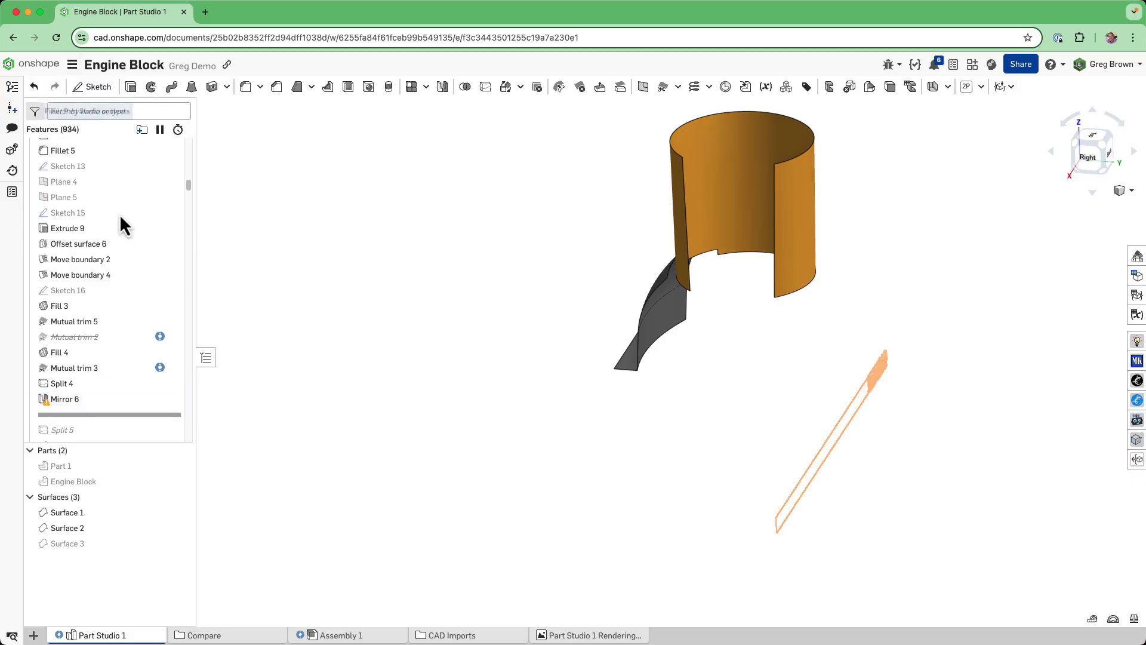
left_click_drag(149, 383, 151, 382)
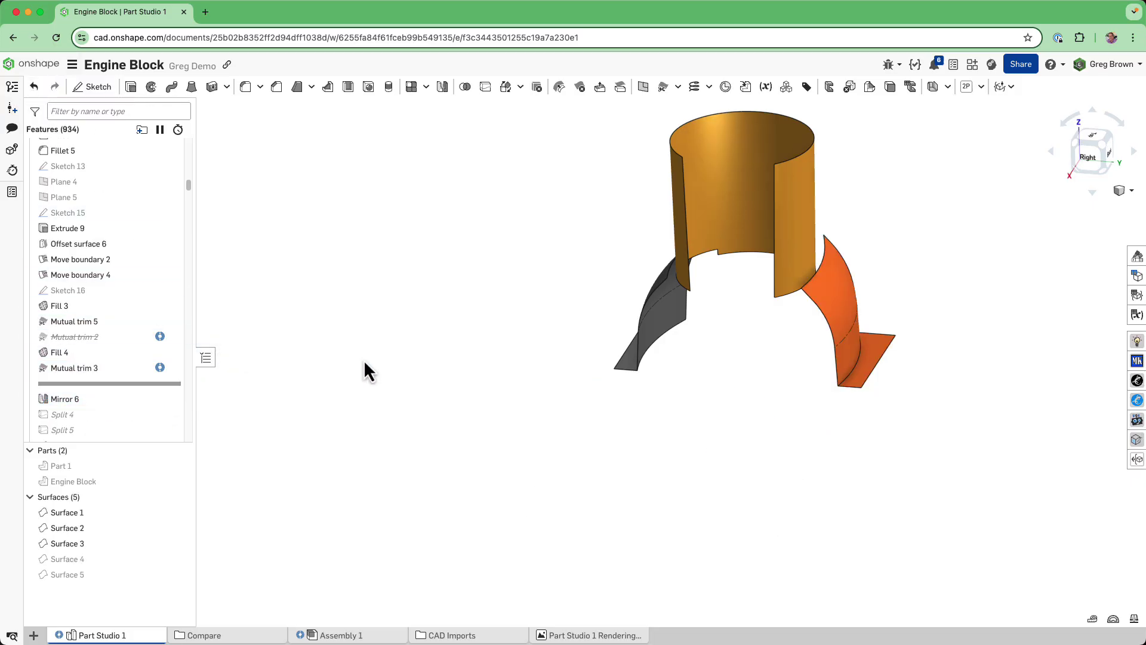
right_click_drag(391, 358, 423, 366)
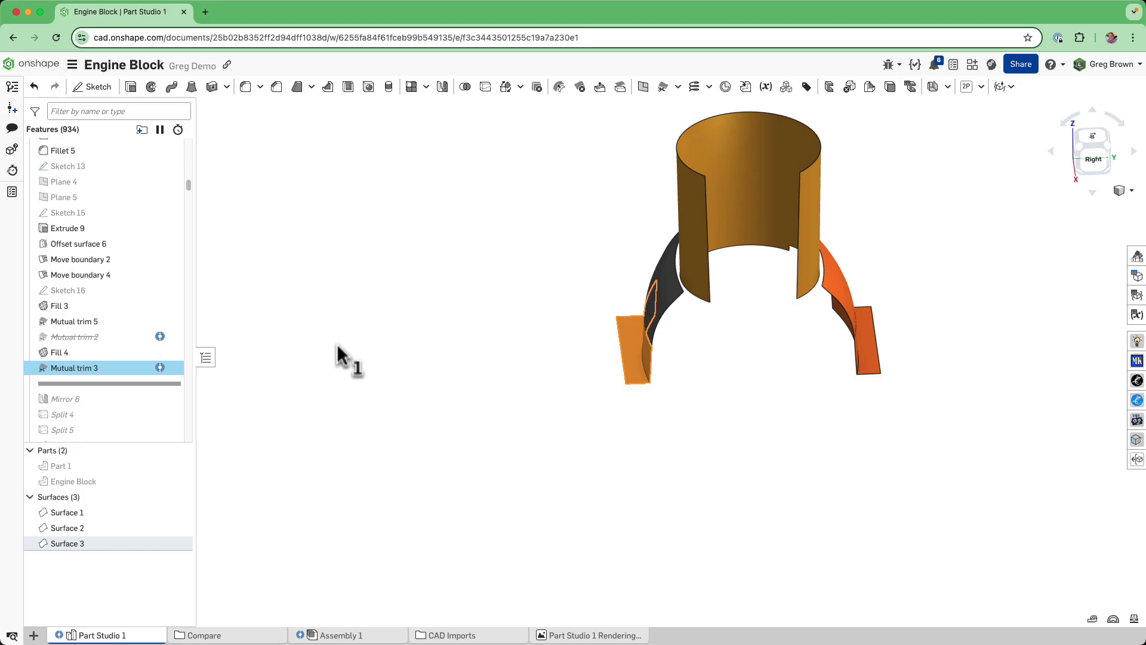
left_click_drag(120, 376, 121, 367)
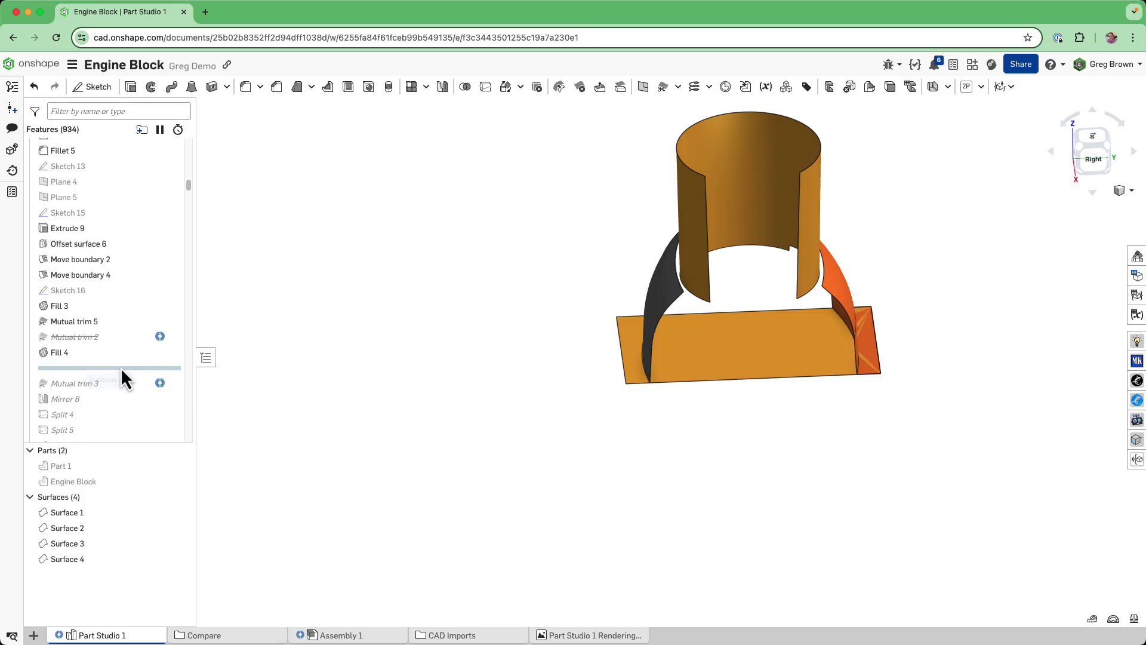
Mutually trim Surface 3 with Surface 4 using the built-in feature, keeping the upper curved part and outer flat strip, with Merge on.
left_click(661, 87)
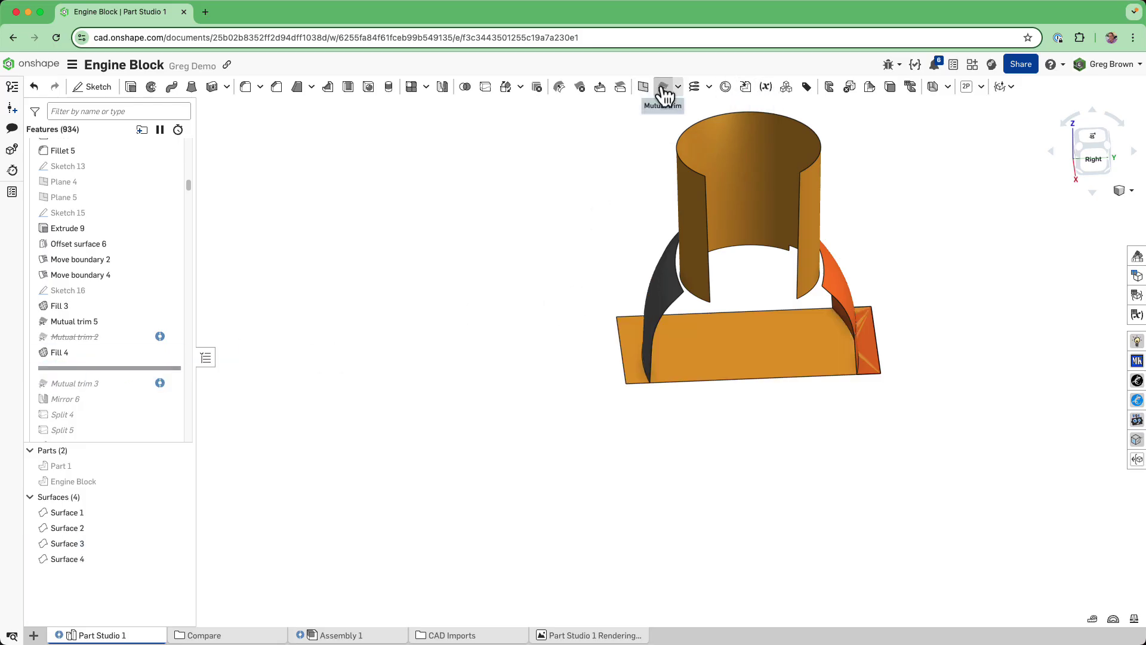
left_click(662, 263)
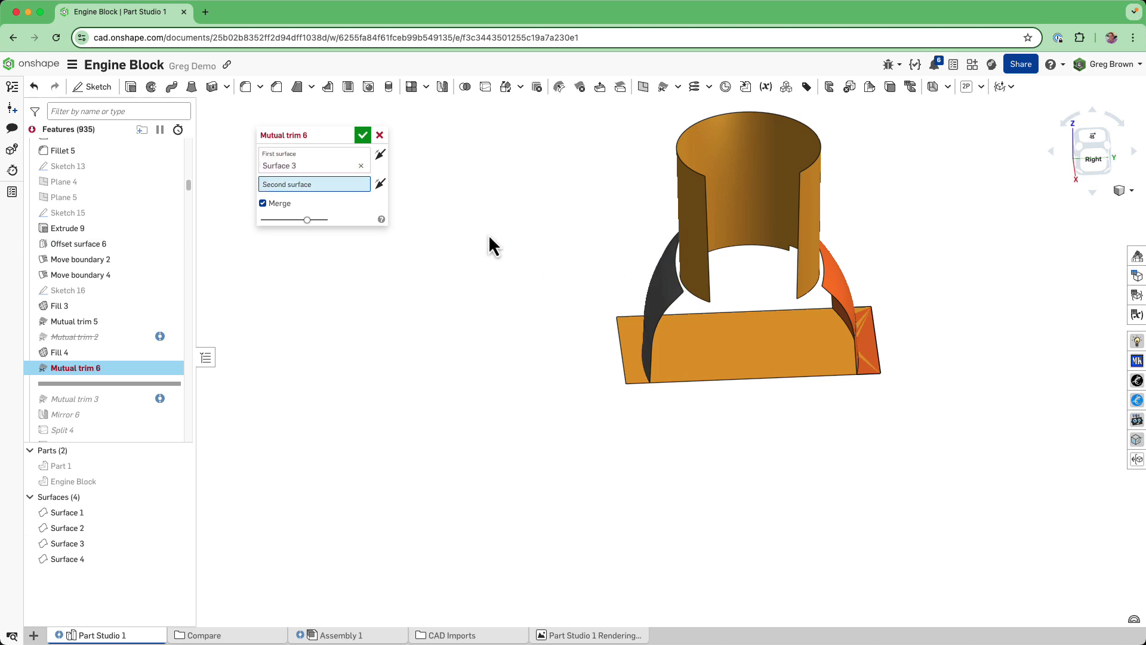
left_click(619, 328)
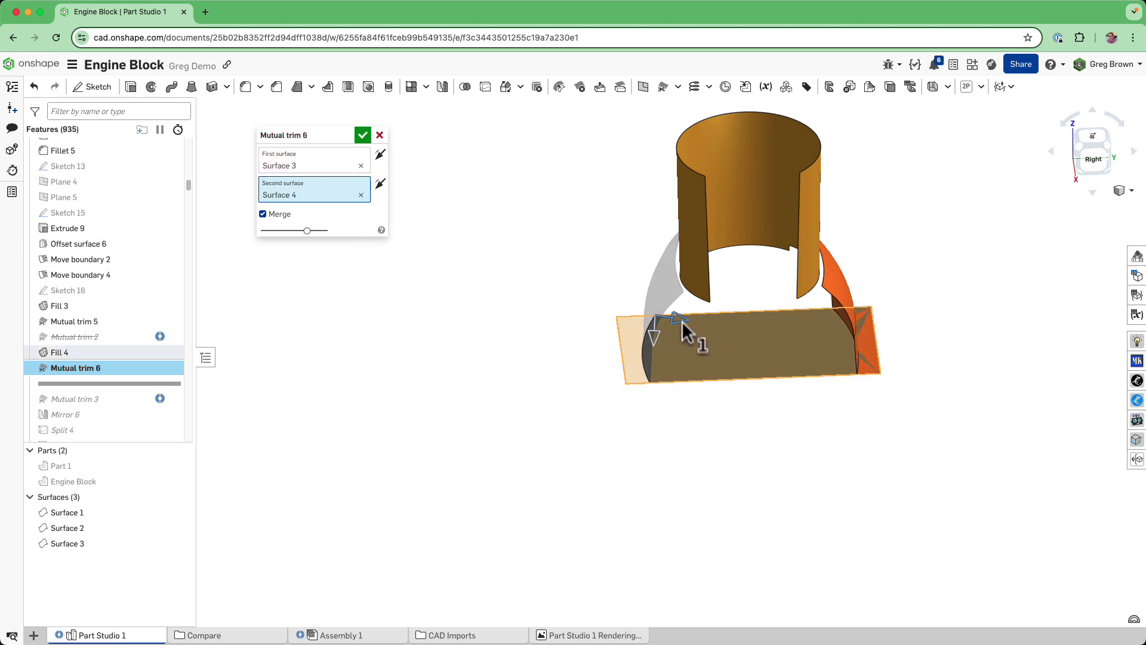
left_click(659, 344)
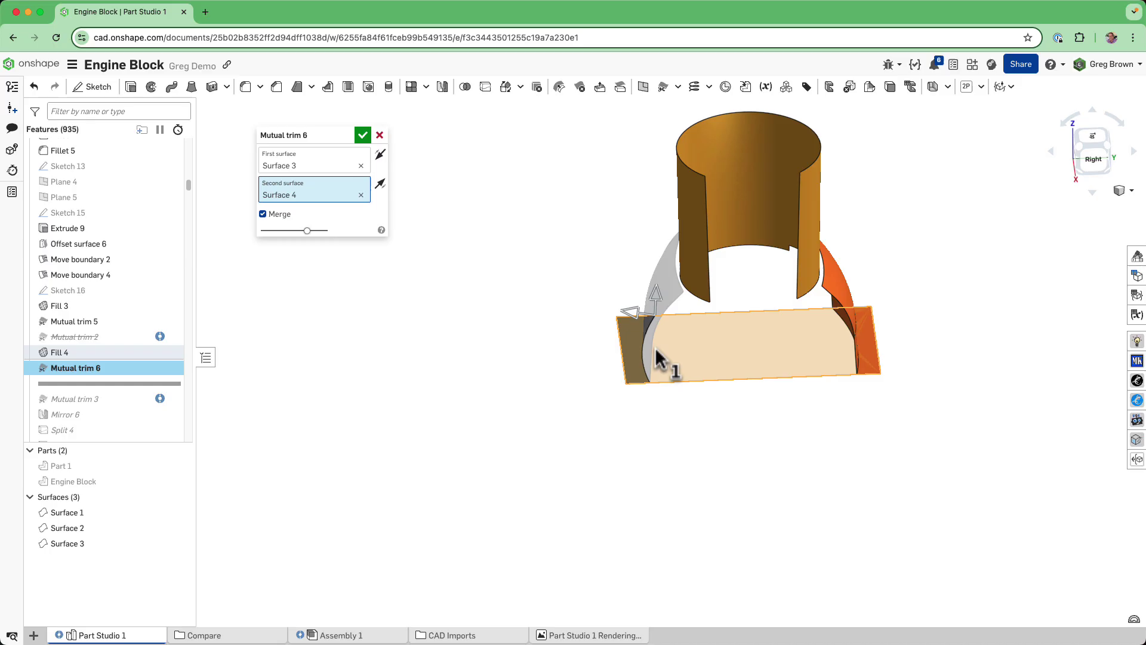
left_click(362, 136)
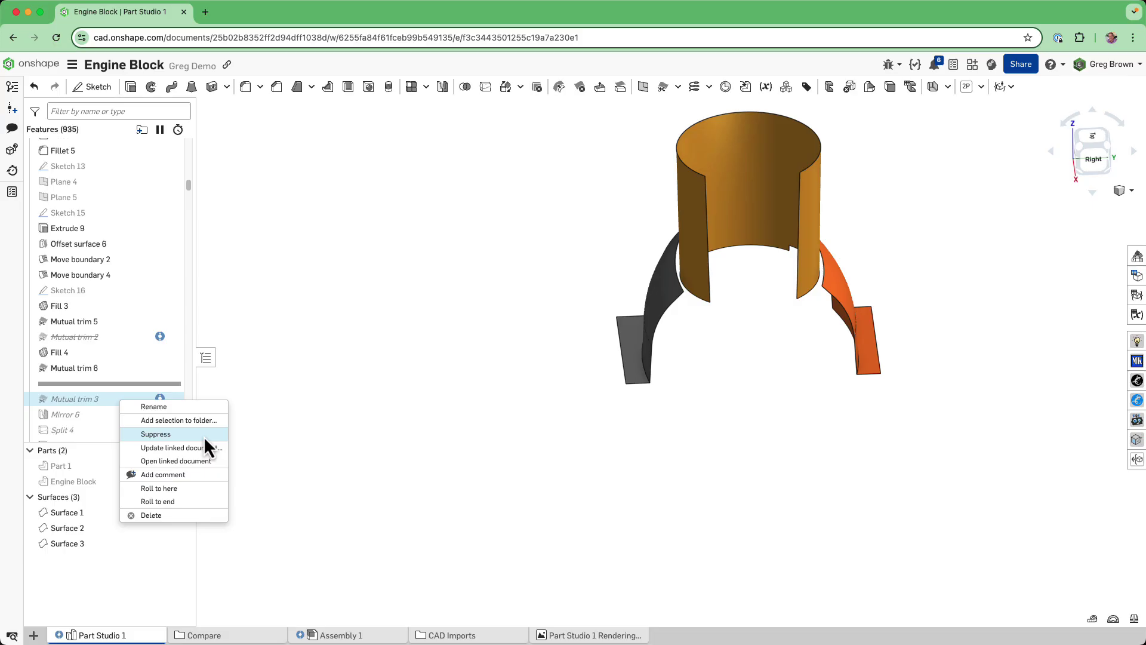
Suppress the old Mutual trim 3 custom feature and roll the feature history forward to just after Split 4.
left_click(203, 435)
scroll(131, 417, "down", 1)
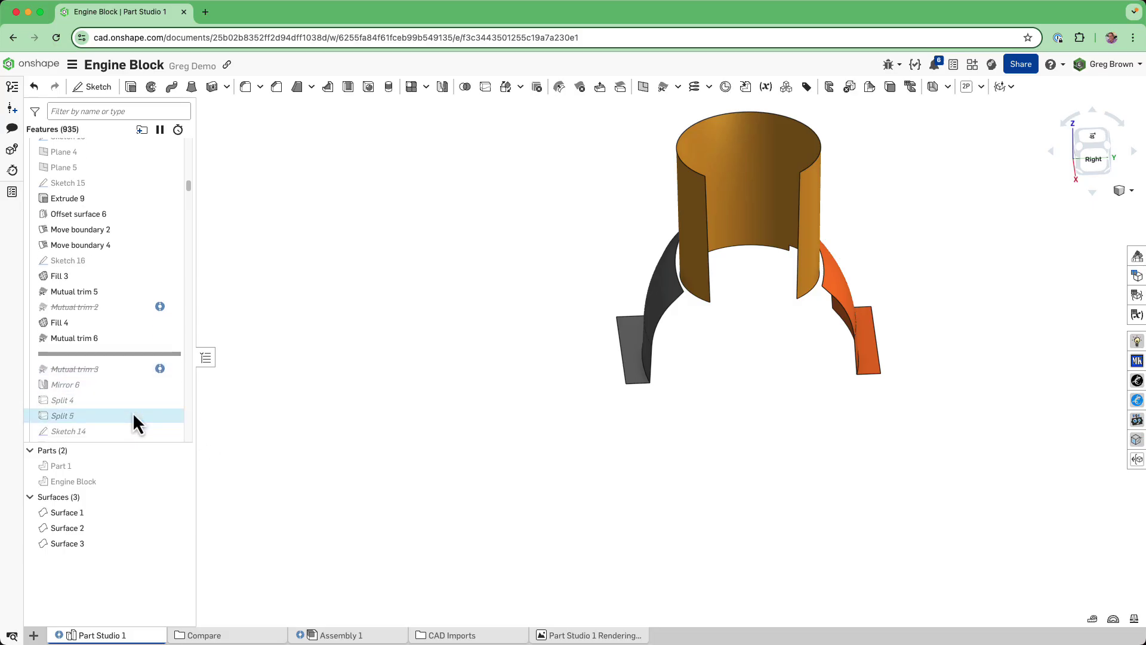
left_click_drag(132, 354, 132, 412)
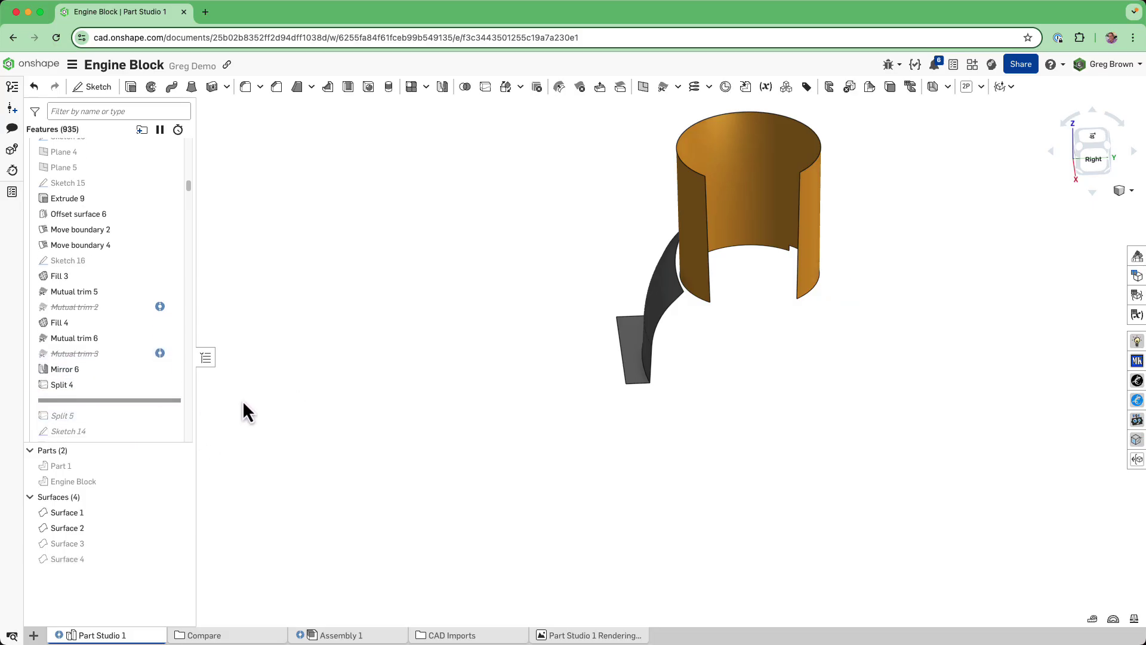
mouse_move(275, 401)
right_mouse_down()
mouse_move(406, 348)
mouse_move(256, 412)
right_mouse_up()
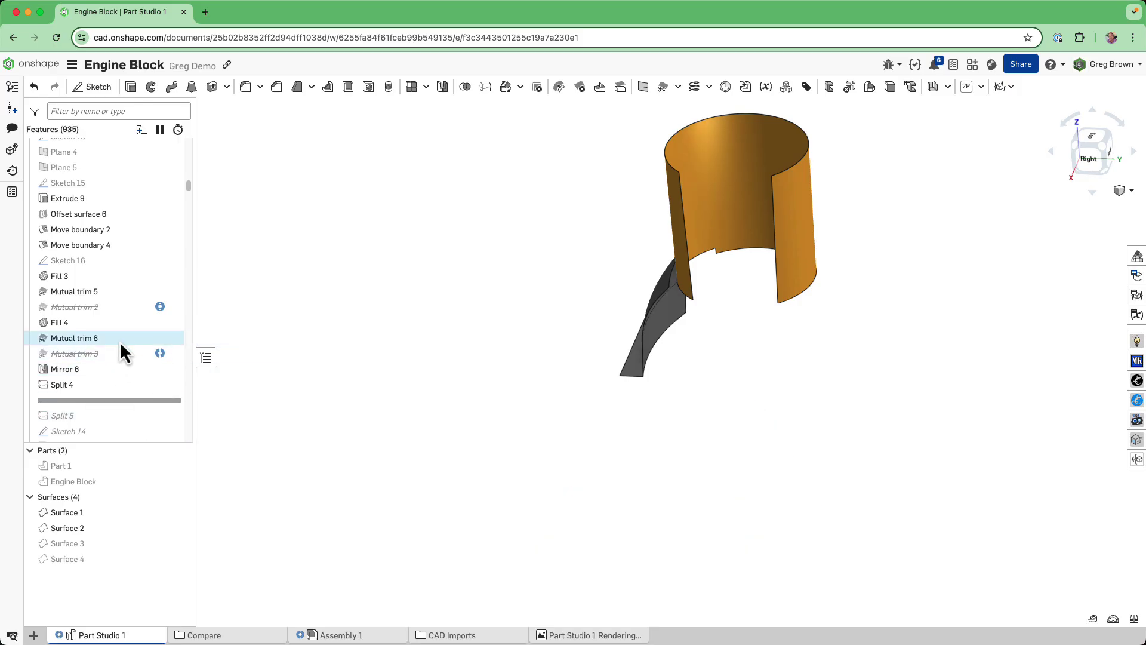
Roll the feature history to the end and show the Engine Block part.
scroll(120, 341, "down", 2)
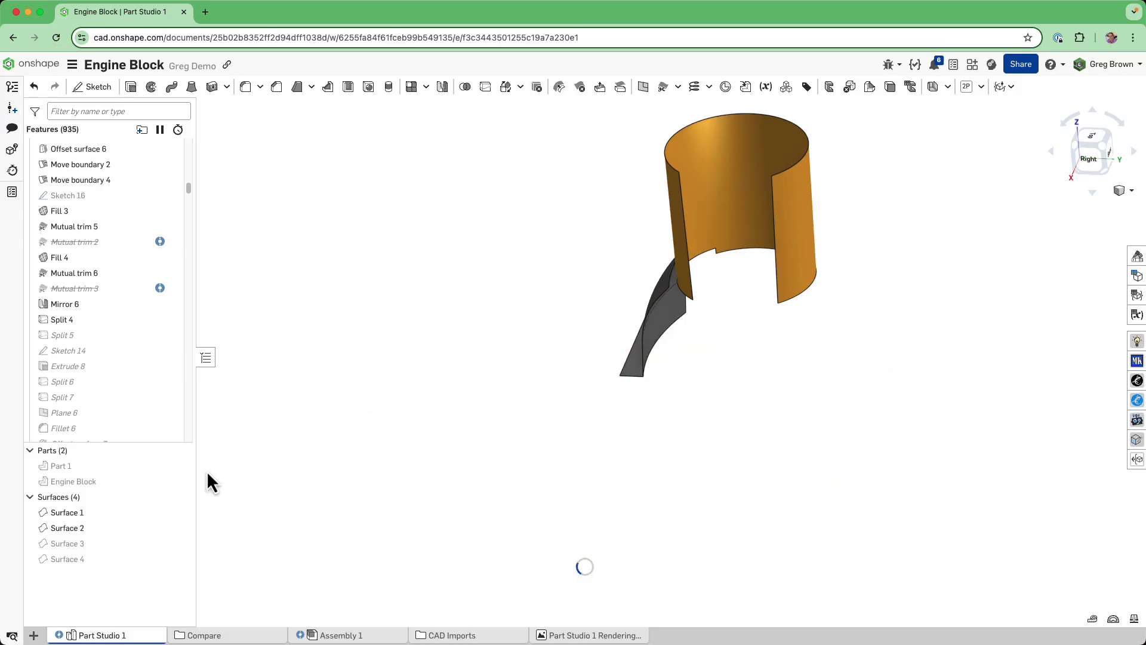
left_click(180, 481)
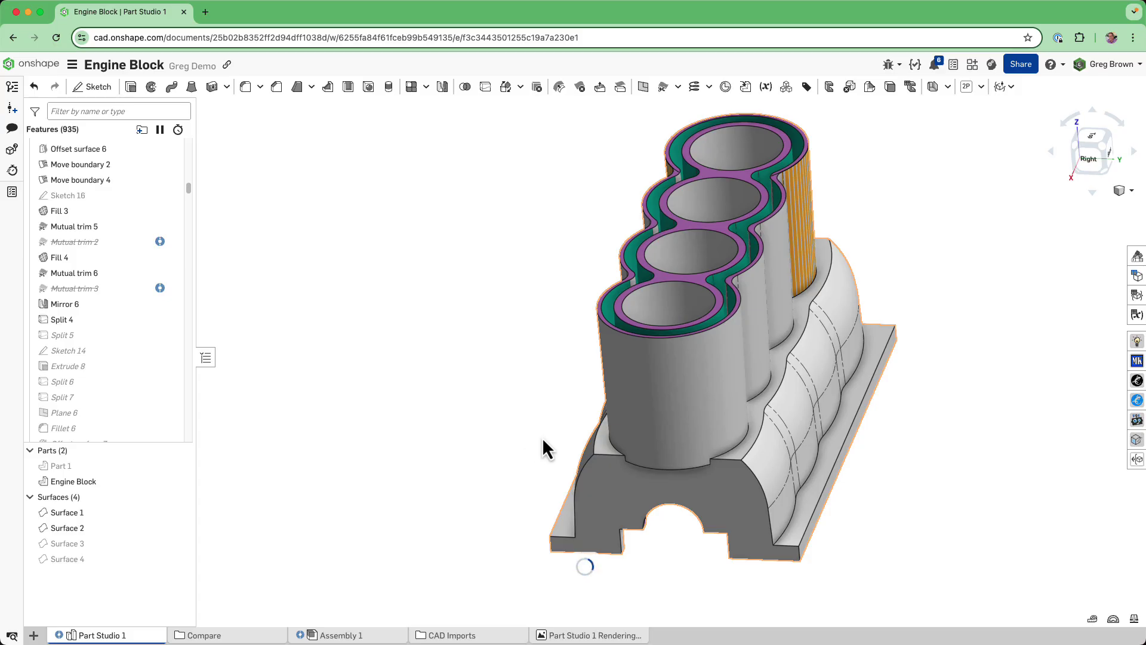
right_click_drag(543, 440, 751, 327)
mouse_move(602, 410)
right_mouse_down()
mouse_move(626, 278)
mouse_move(593, 425)
right_mouse_up()
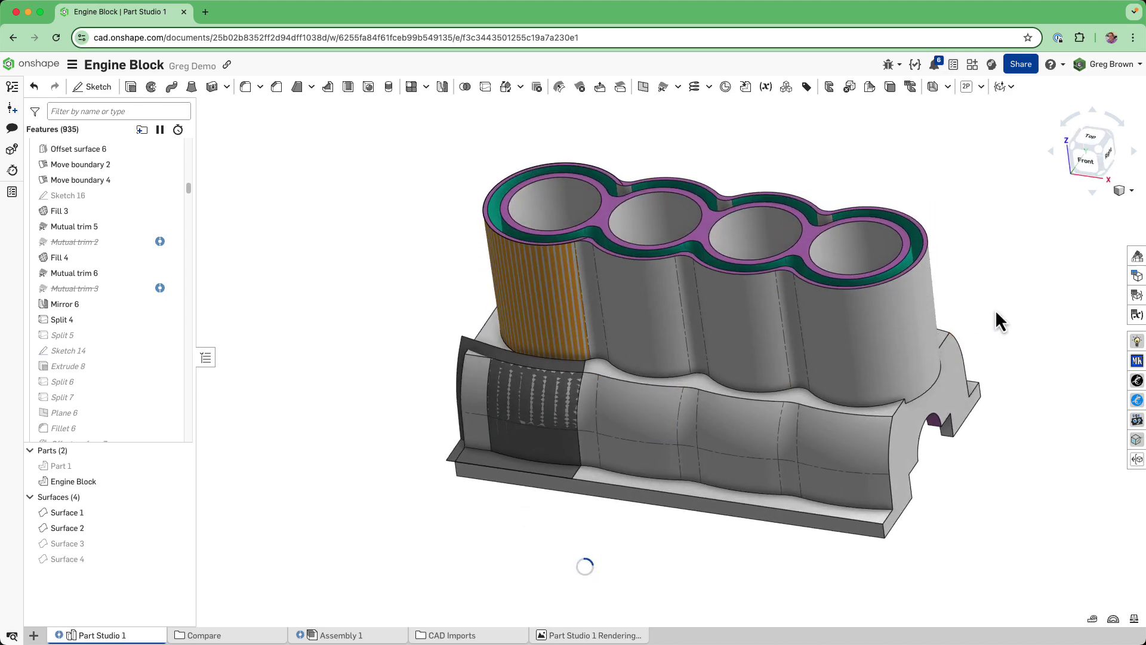
Inspect the regenerated engine block's underside, crankcase cavities and end face for damaged geometry.
scroll(995, 311, "up", 2)
right_click_drag(801, 361, 803, 296)
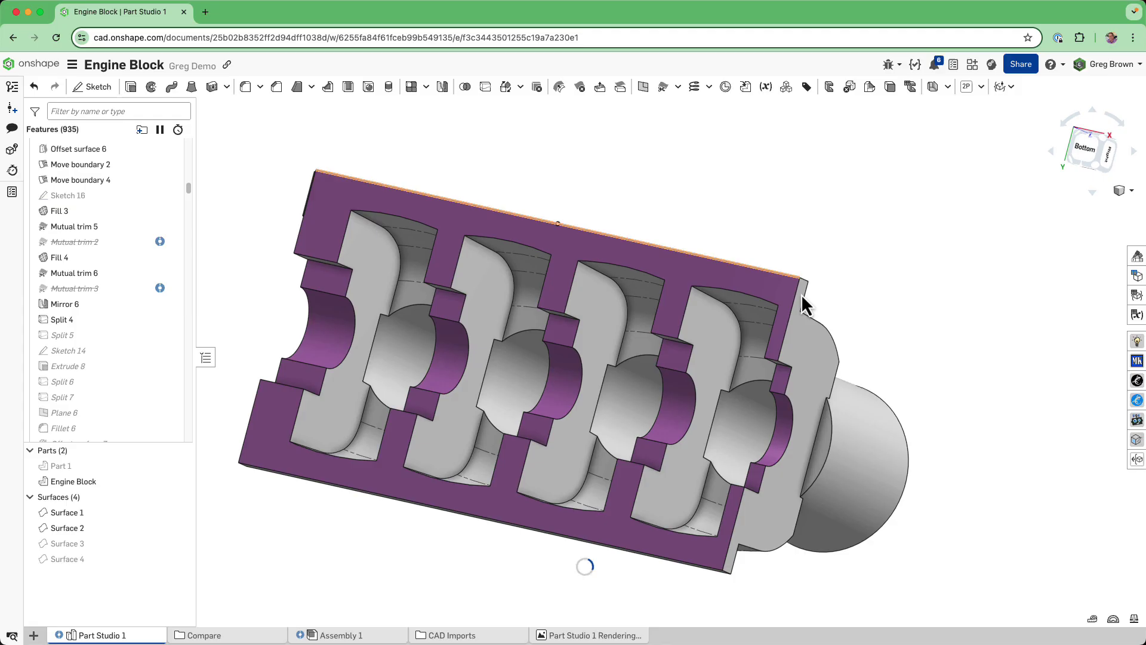
scroll(900, 336, "down", 4)
scroll(616, 431, "up", 4)
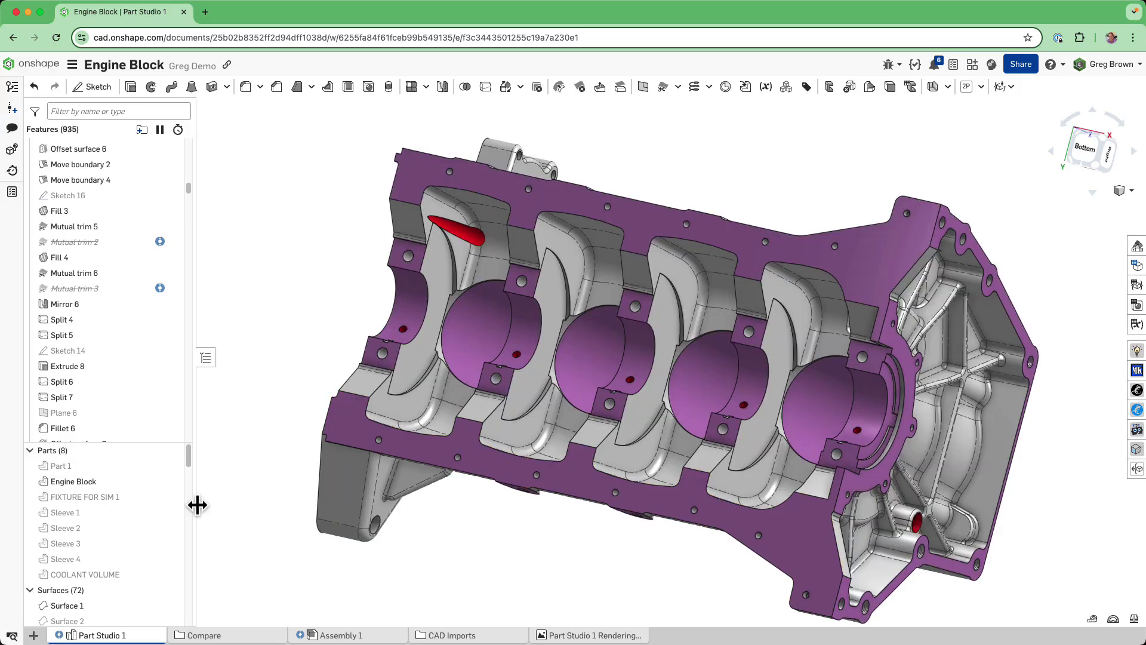
right_click_drag(594, 382, 584, 528)
scroll(517, 282, "down", 5)
right_click_drag(622, 443, 192, 576)
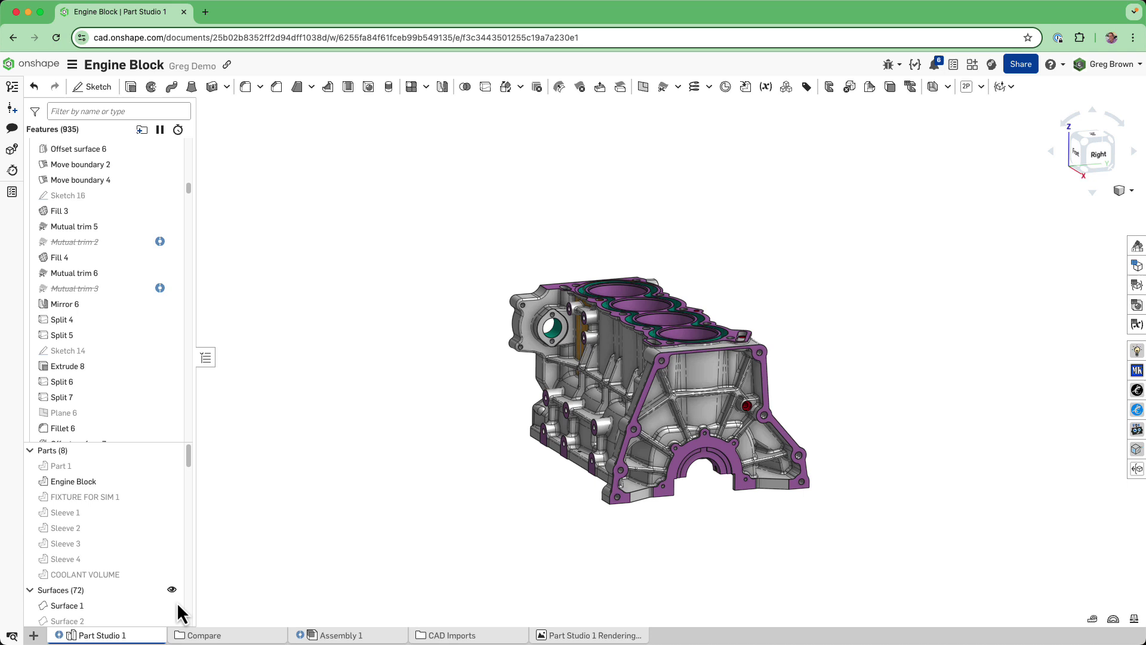
Hide all surfaces in the Part Studio, leaving the Engine Block part shown.
left_click(172, 590)
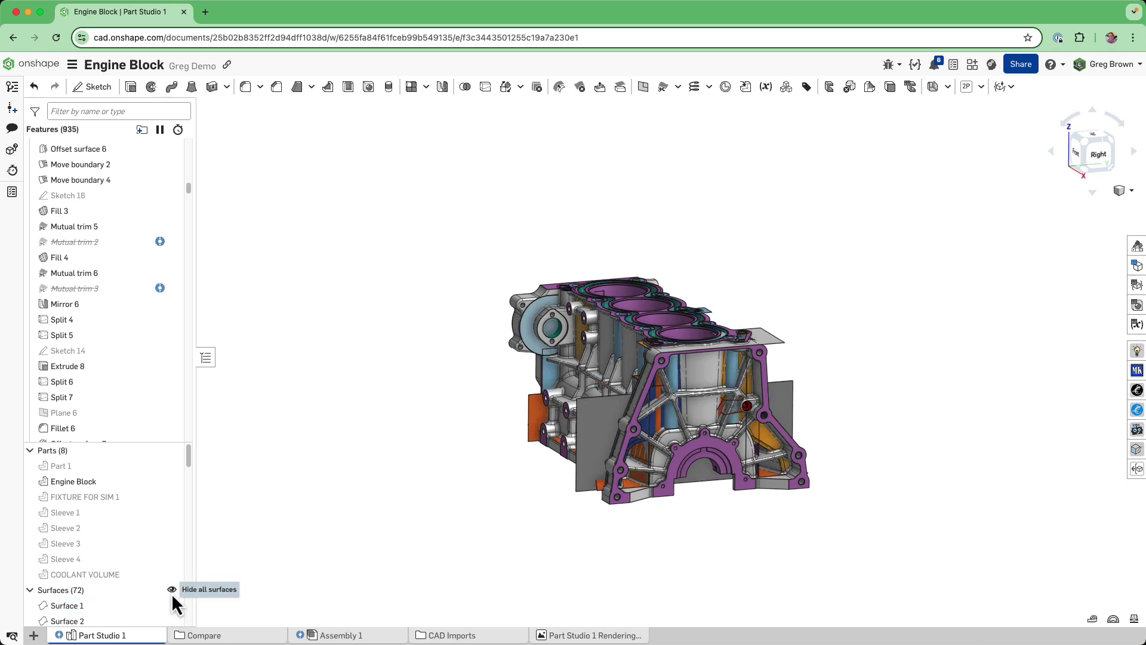
left_click(171, 589)
right_click_drag(594, 413, 434, 326)
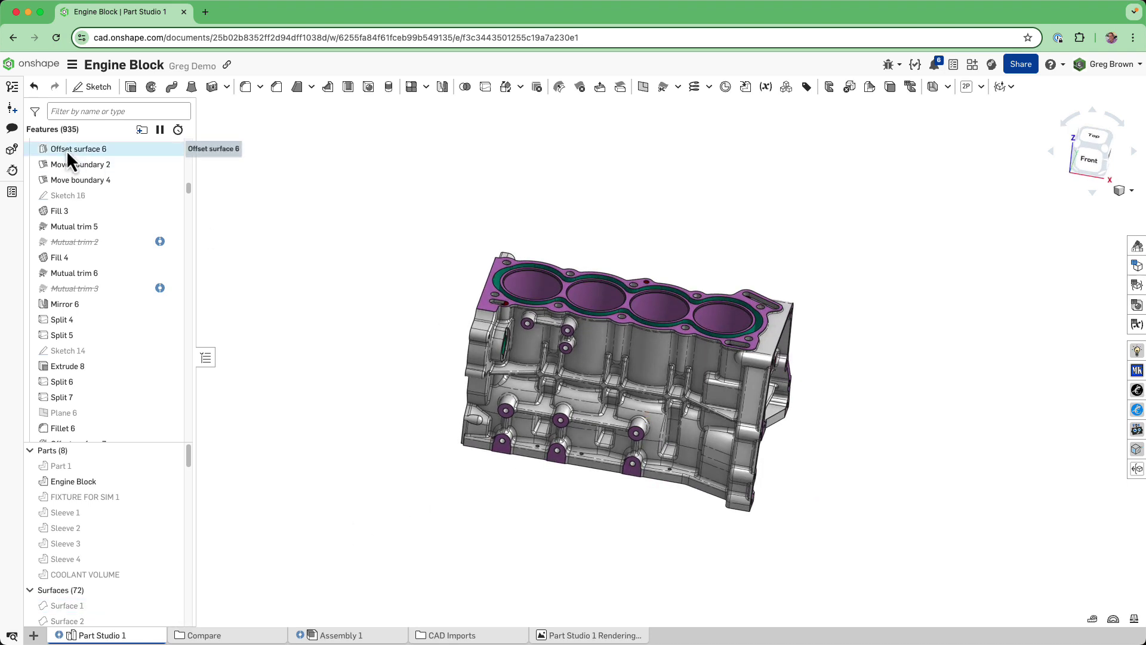
scroll(84, 179, "up", 3)
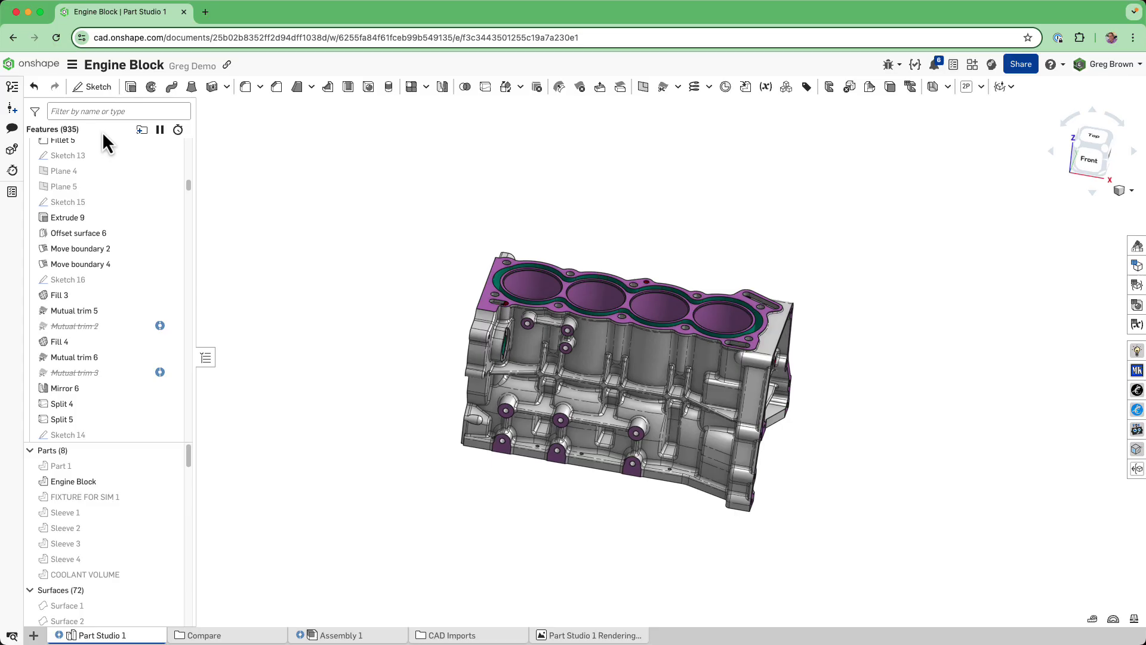
mouse_move(466, 371)
right_mouse_down()
mouse_move(539, 357)
mouse_move(607, 367)
mouse_move(528, 358)
mouse_move(485, 373)
right_mouse_up()
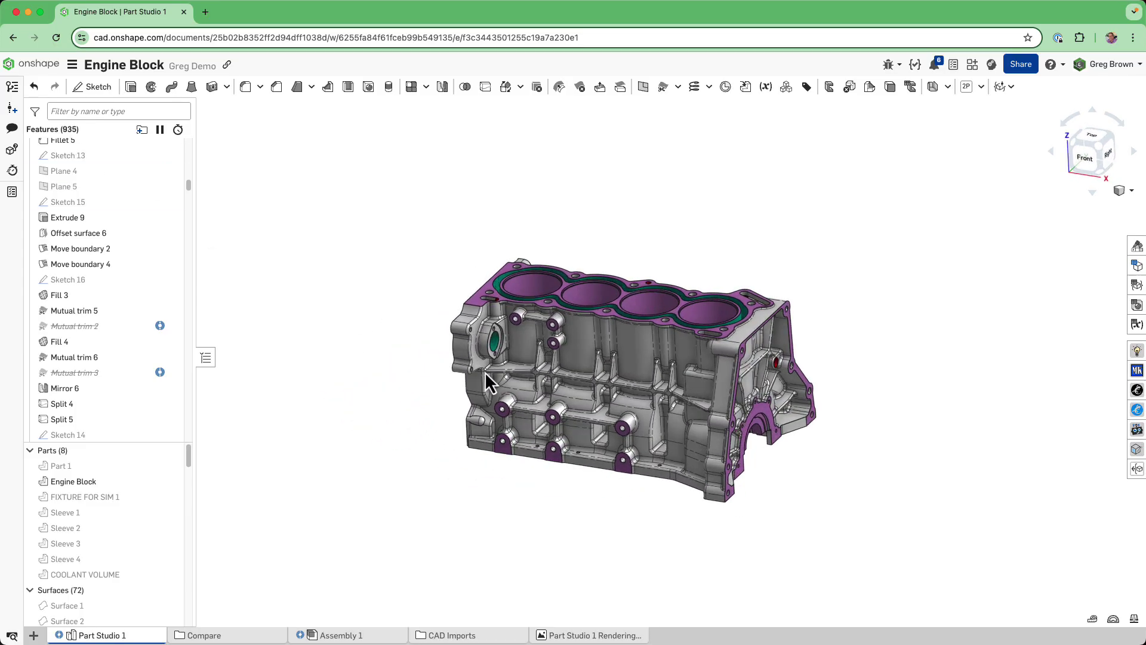
Review the suppressed Mutual trim 2 and Mutual trim 3 custom features by highlighting both in the feature list, and clear the selection.
left_click(114, 327)
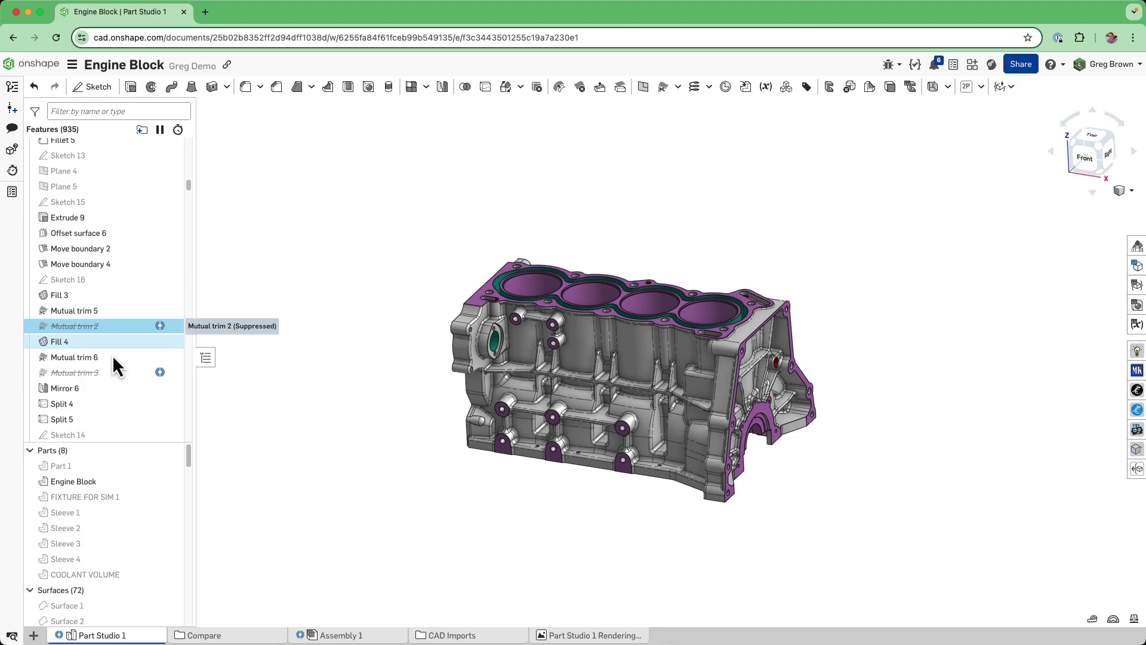
left_click(113, 374, "super")
mouse_move(191, 189)
left_mouse_down()
mouse_move(192, 169)
mouse_move(188, 189)
left_mouse_up()
left_click(170, 289, "super")
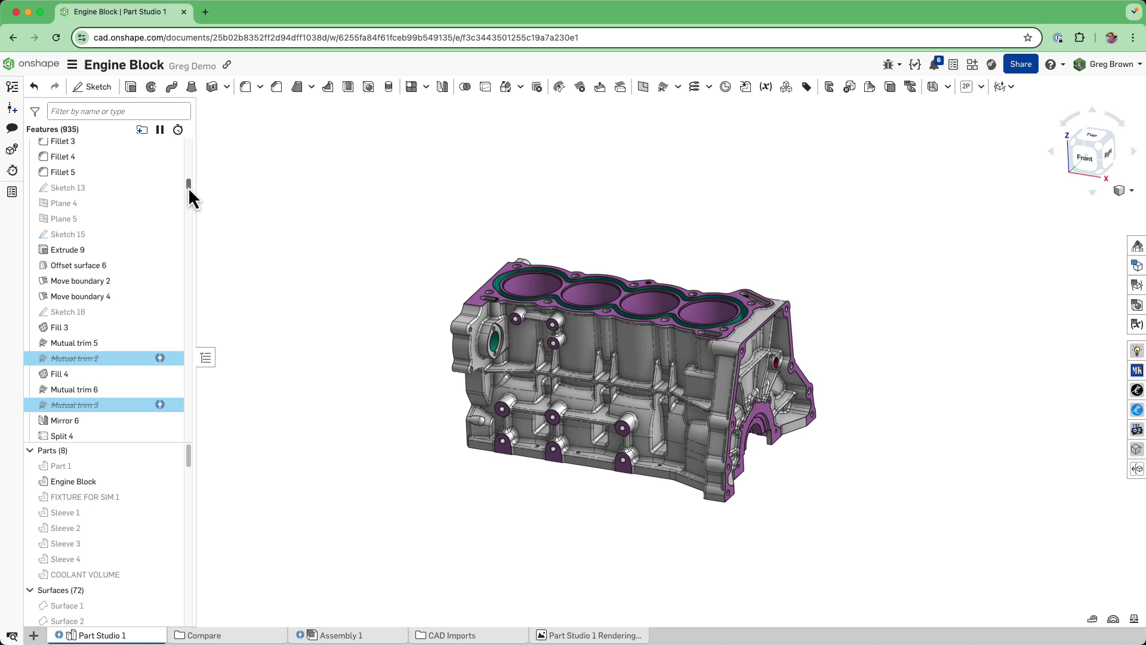
scroll(188, 188, "down", 1)
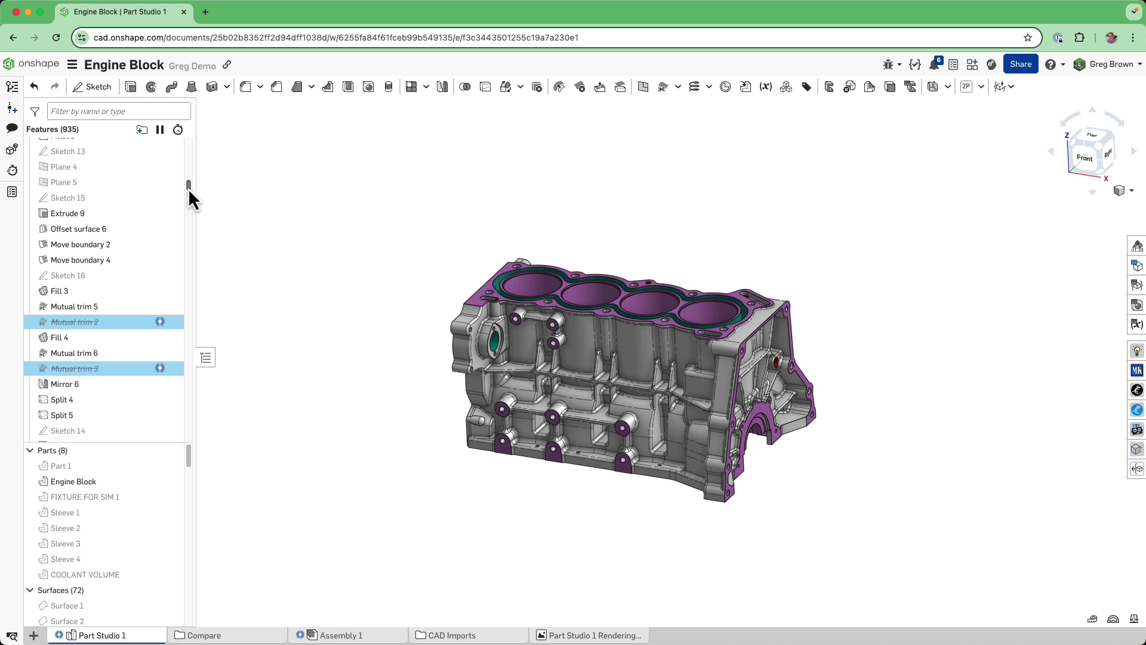
left_click(220, 190)
Check the Part Studio's feature regeneration times and total regeneration time, and close the list.
left_click(178, 129)
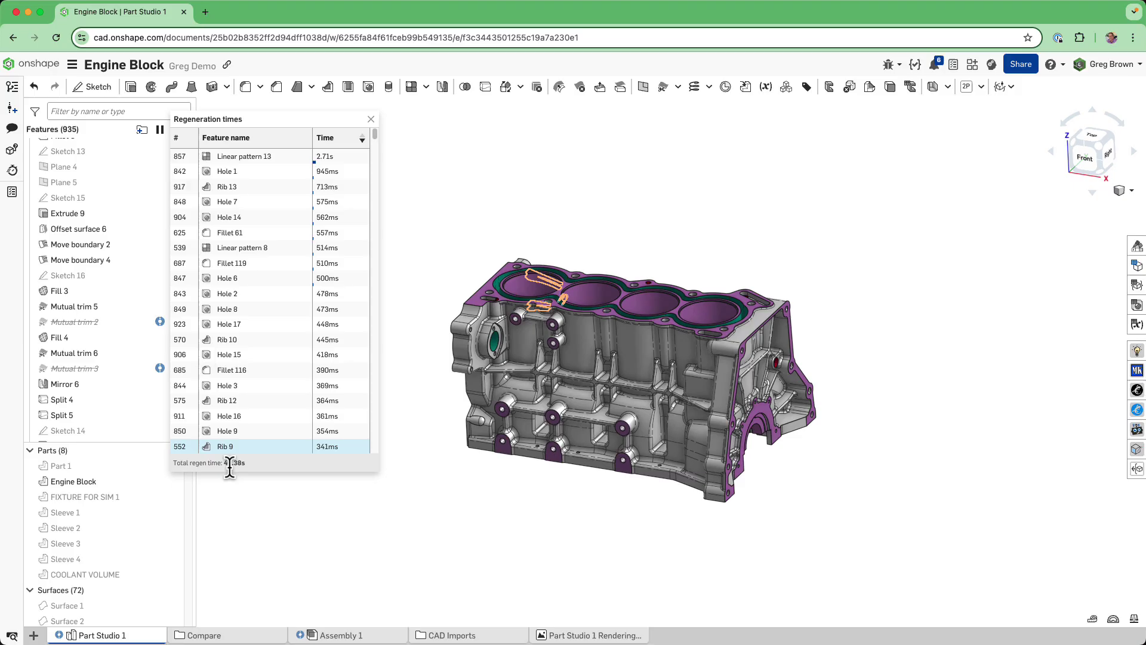
left_click(371, 119)
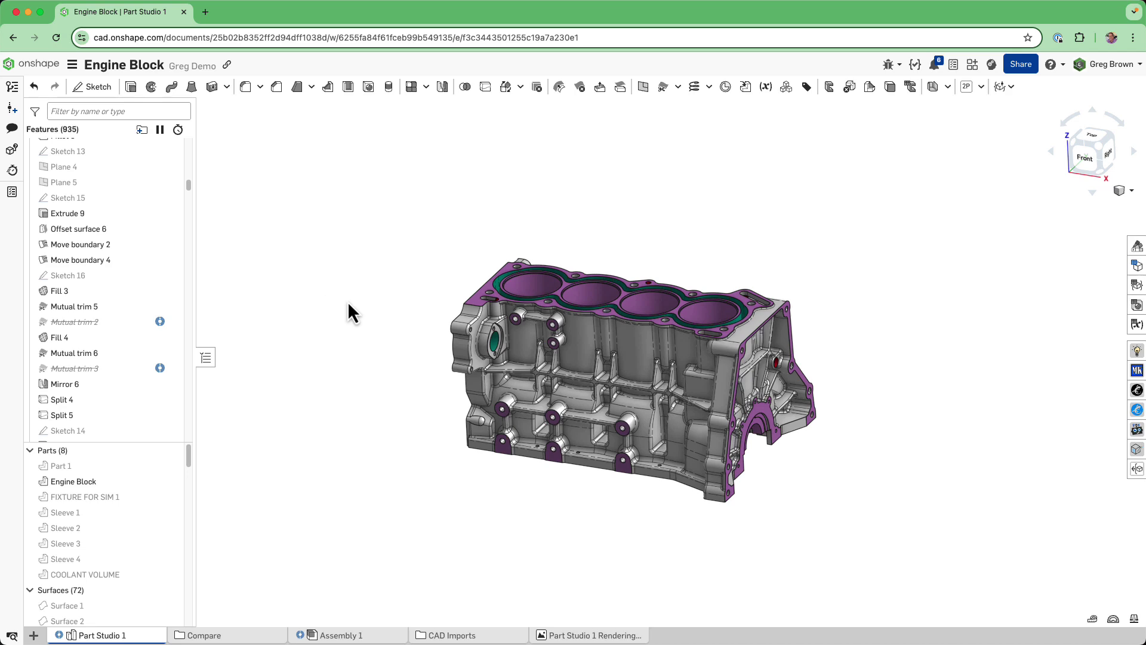
right_click_drag(597, 364, 692, 381)
scroll(671, 407, "up", 5)
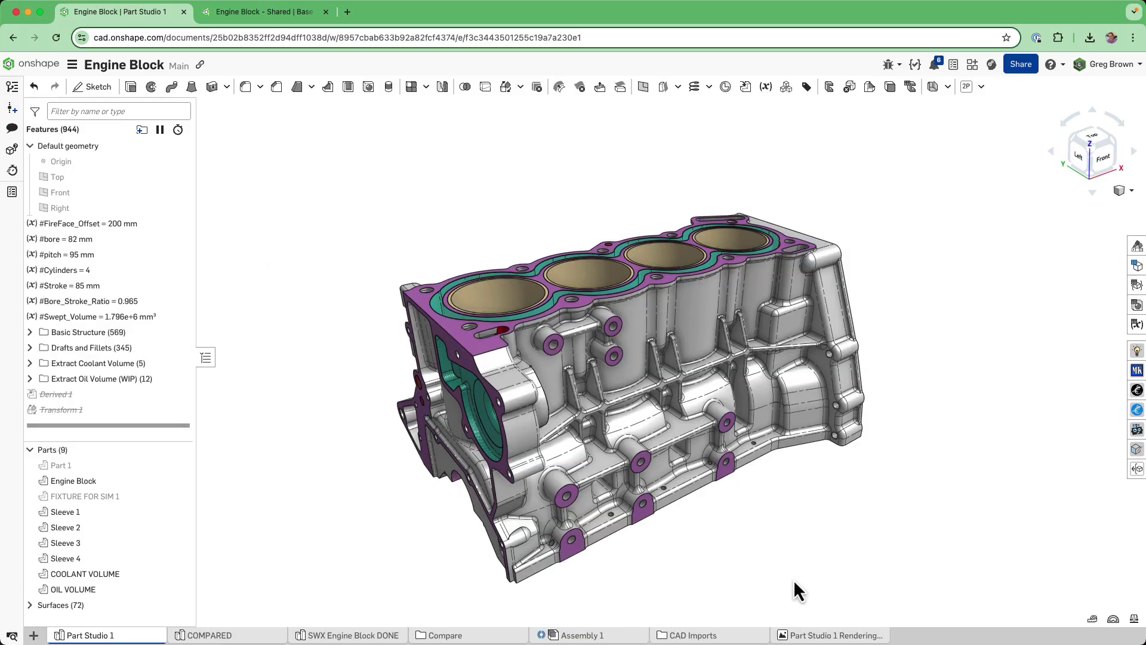
Examine the complete engine block in the Main workspace by rotating it from the front past the left end to the back.
key("Left")
key("Left")
key("Left")
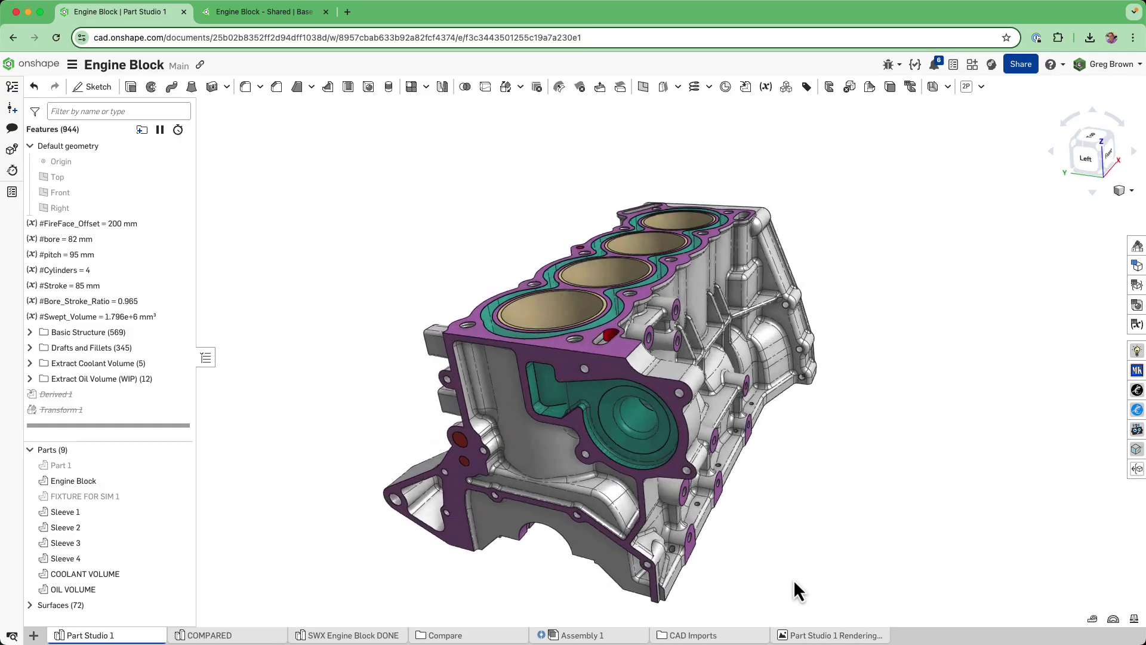
key("Left")
key("Left")
key("Left")
key("Left")
key("Left")
key("Left")
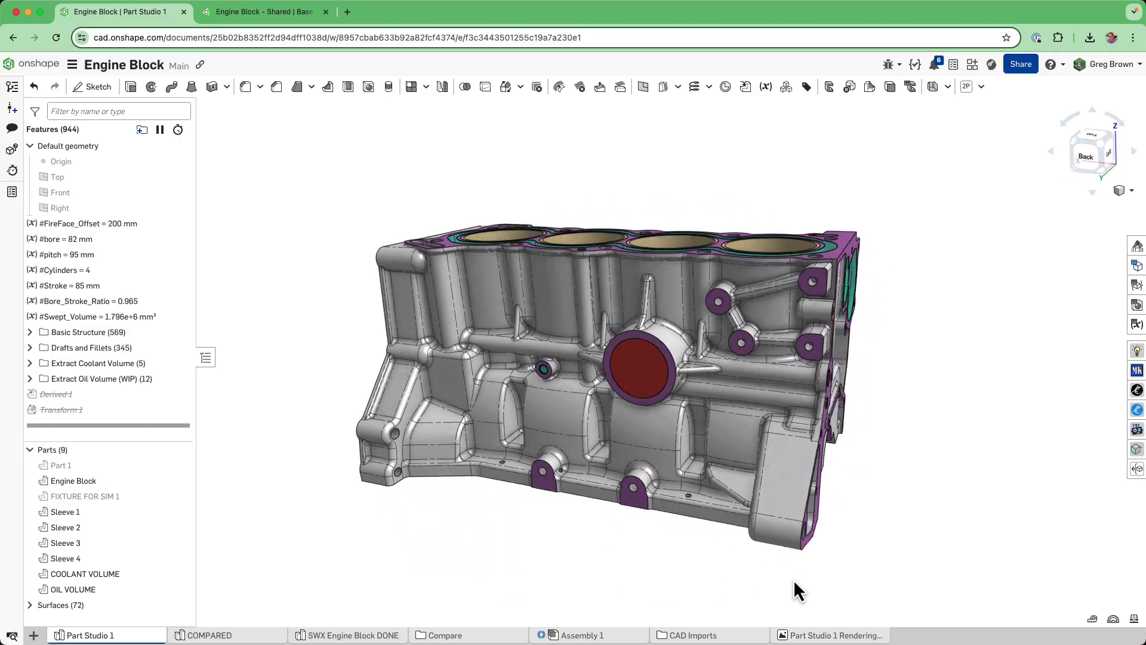
Examine the engine block from its right end around to the front side, ending on the top deck and cylinder bores.
key("Left")
key("Left")
key("Left")
key("Left")
key("Left")
key("Left")
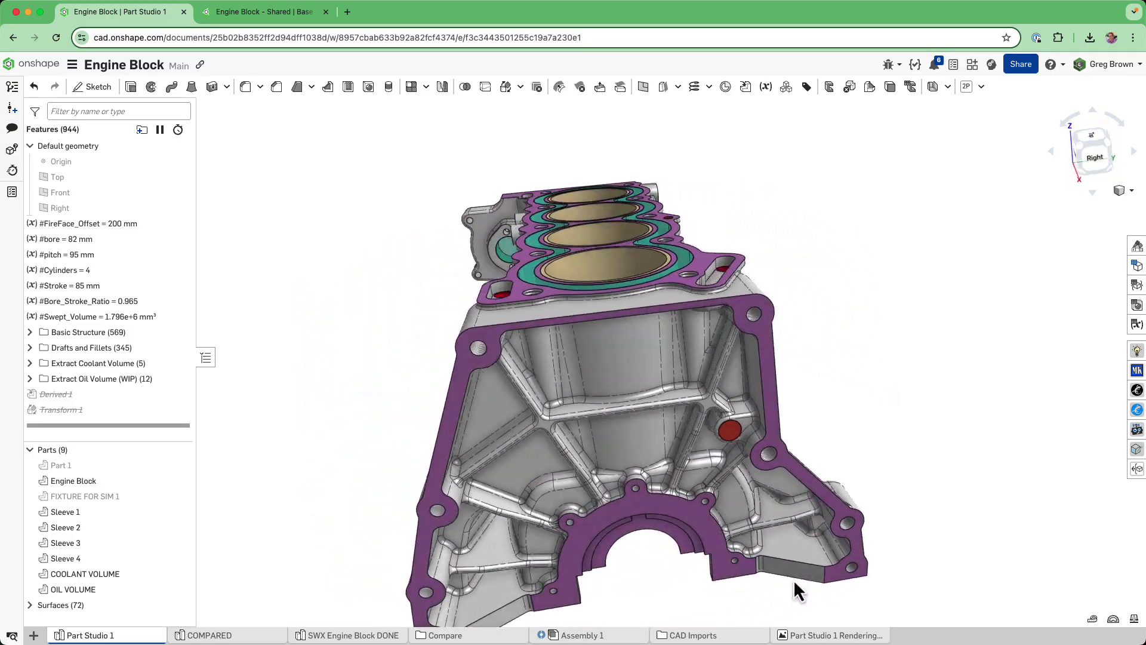
key("Down")
key("Down")
key("Down")
key("Down")
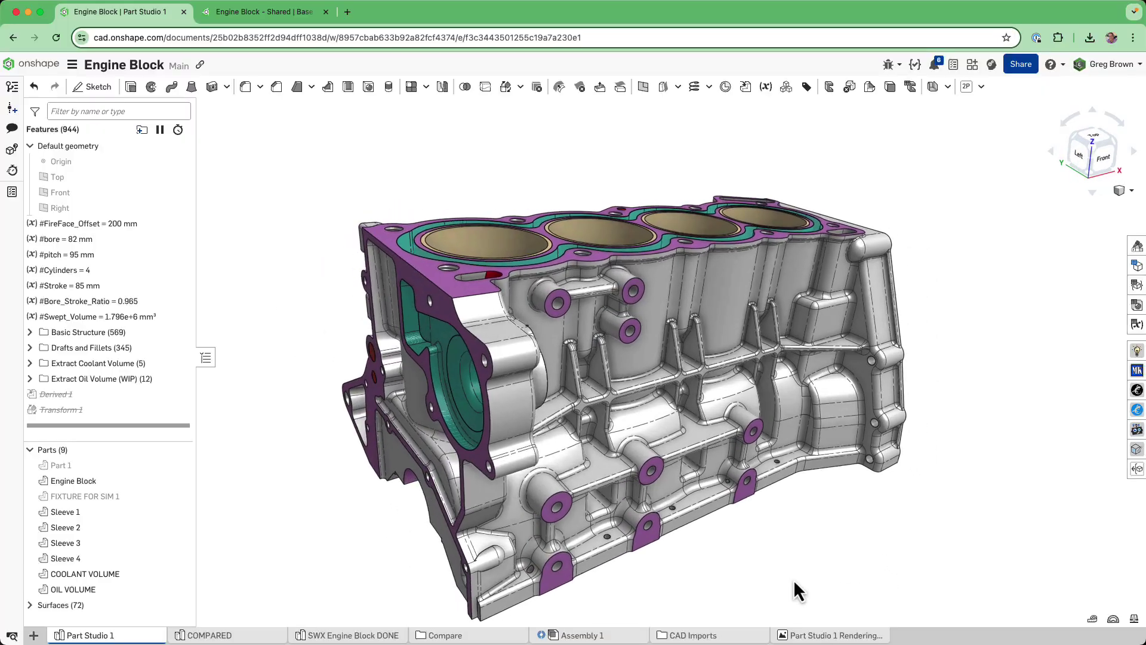
key("Down")
key("Down")
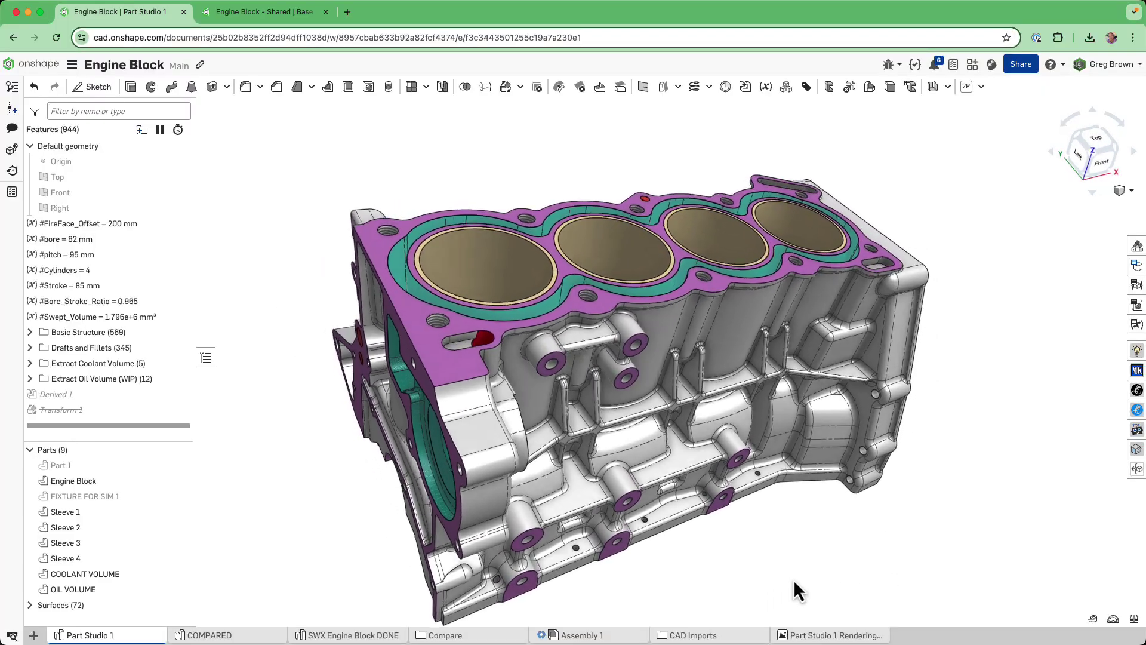
key("Down")
key("Down")
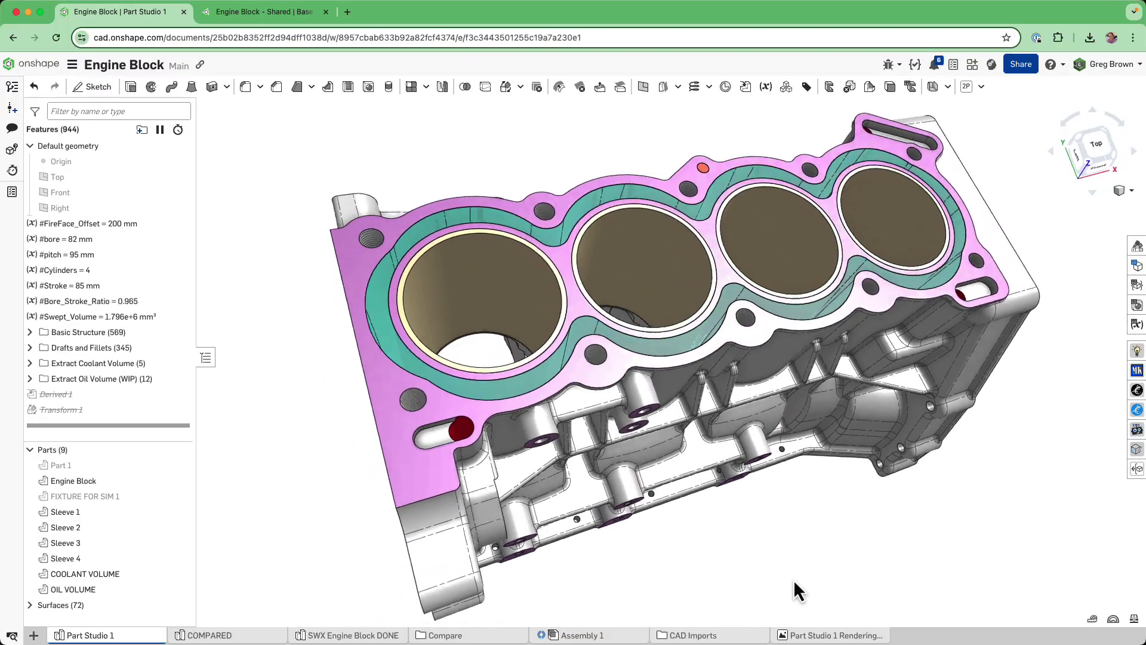
Examine the engine block's left end and the ribs and bosses along its front side.
key("Up")
key("Up")
key("Up")
key("Up")
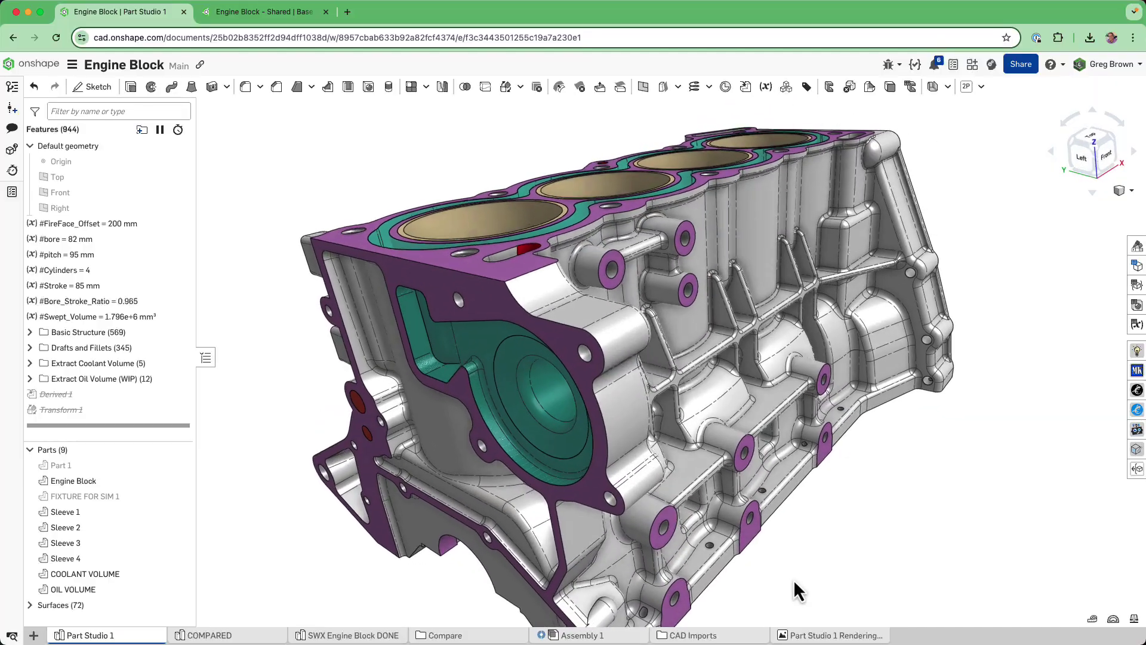
key("Left")
key("Left")
key("Left")
key("Down")
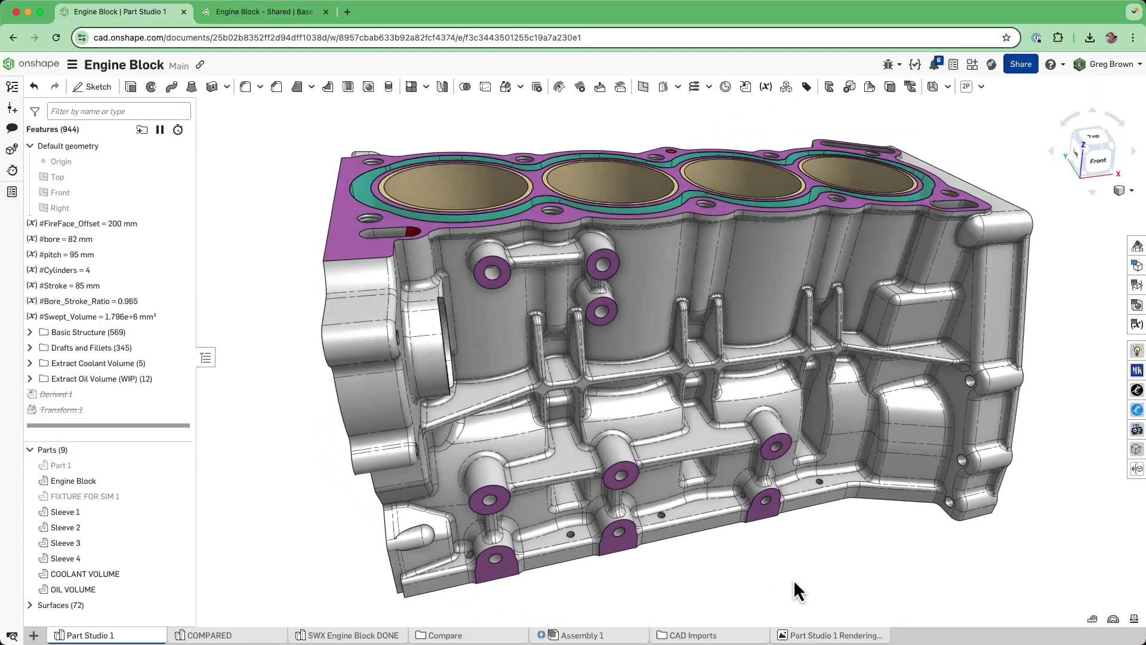
key("Left")
key("Down")
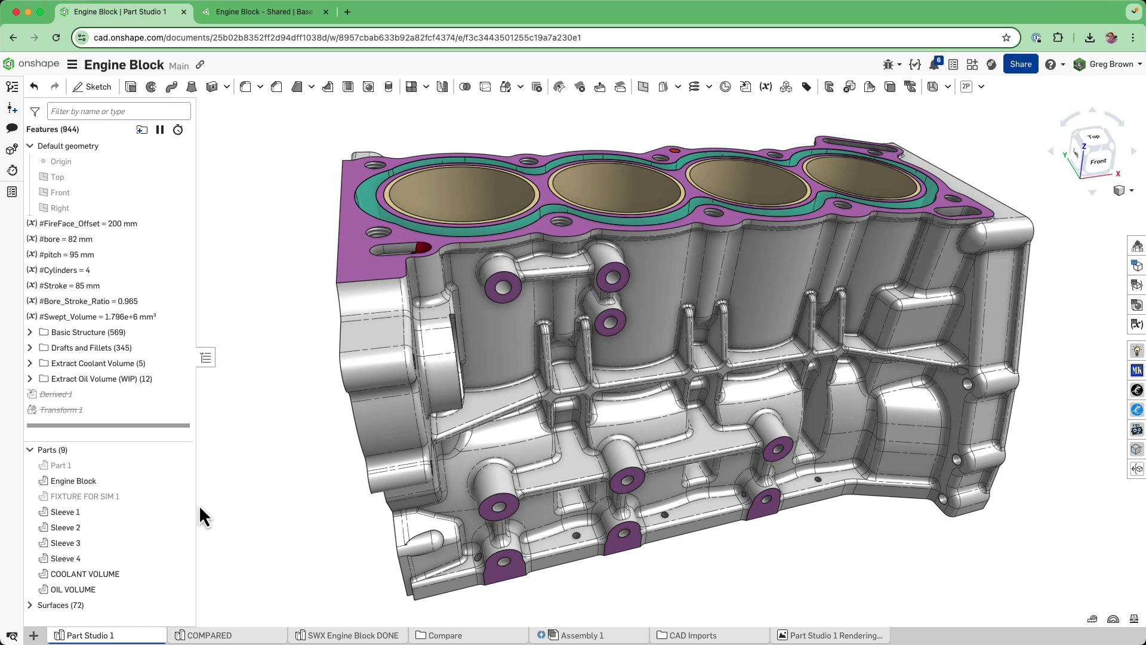
Hide the Engine Block part to inspect the coolant volume, oil volume and sleeves from several angles, and show it again.
left_click(181, 481)
right_click_drag(395, 409, 402, 342)
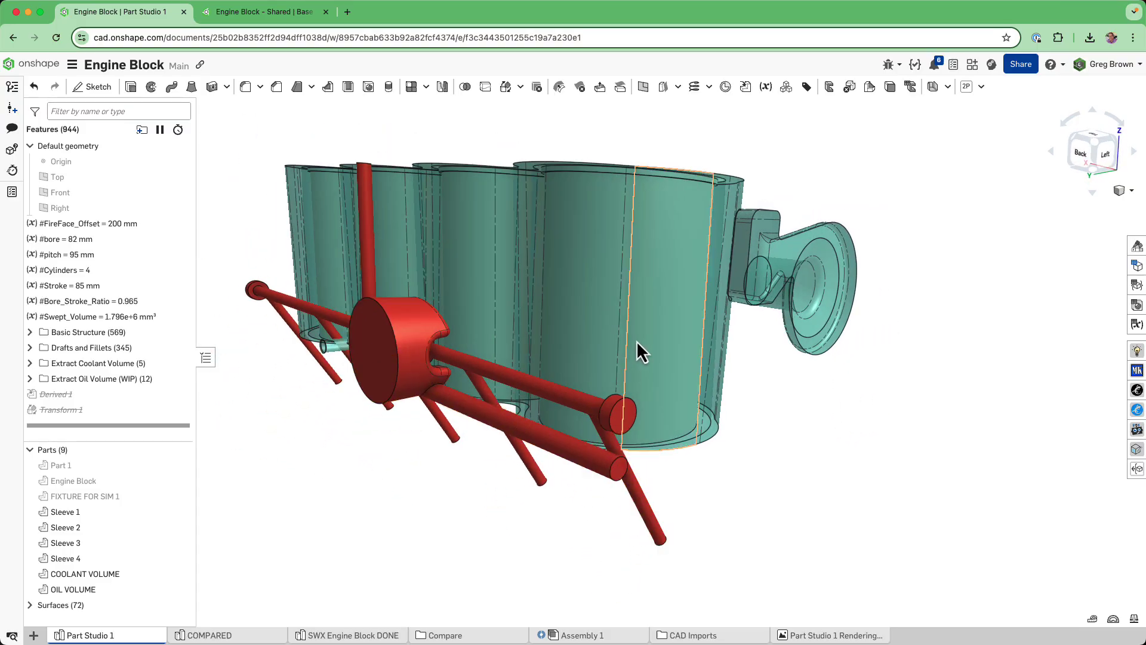
mouse_move(636, 340)
right_mouse_down()
mouse_move(636, 403)
mouse_move(538, 446)
mouse_move(551, 451)
mouse_move(548, 408)
mouse_move(512, 314)
mouse_move(485, 328)
mouse_move(620, 337)
mouse_move(625, 327)
right_mouse_up()
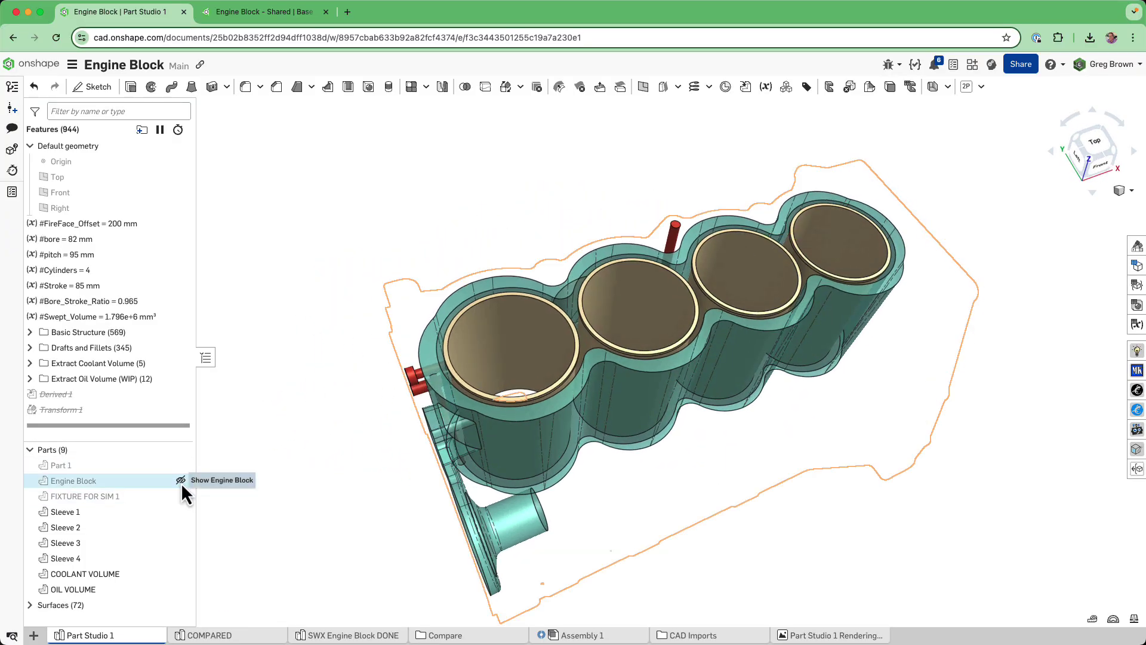
left_click(180, 480)
right_click_drag(306, 466, 496, 288)
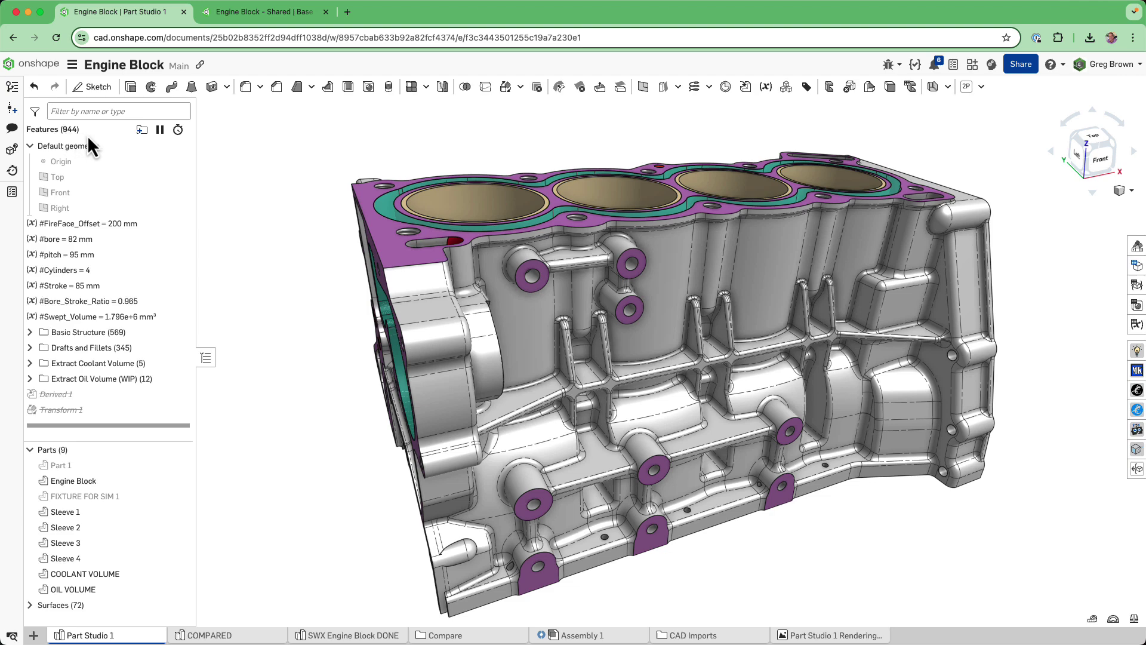
Examine the restored engine block's left end, top deck and front side from several angles.
key("Left")
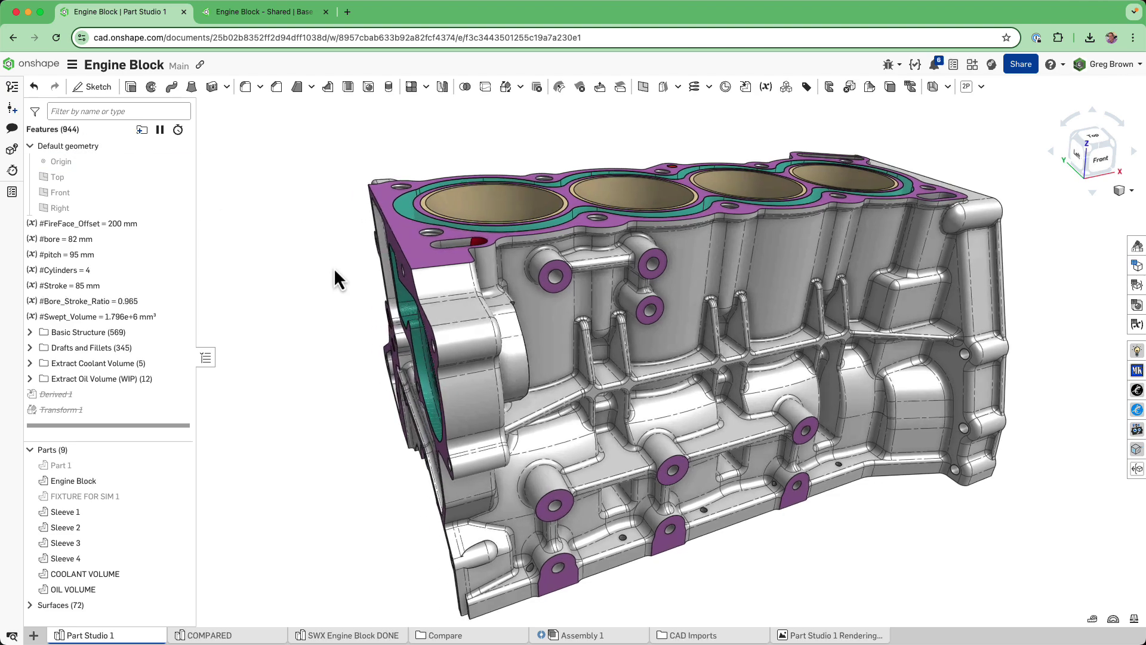
key("Left")
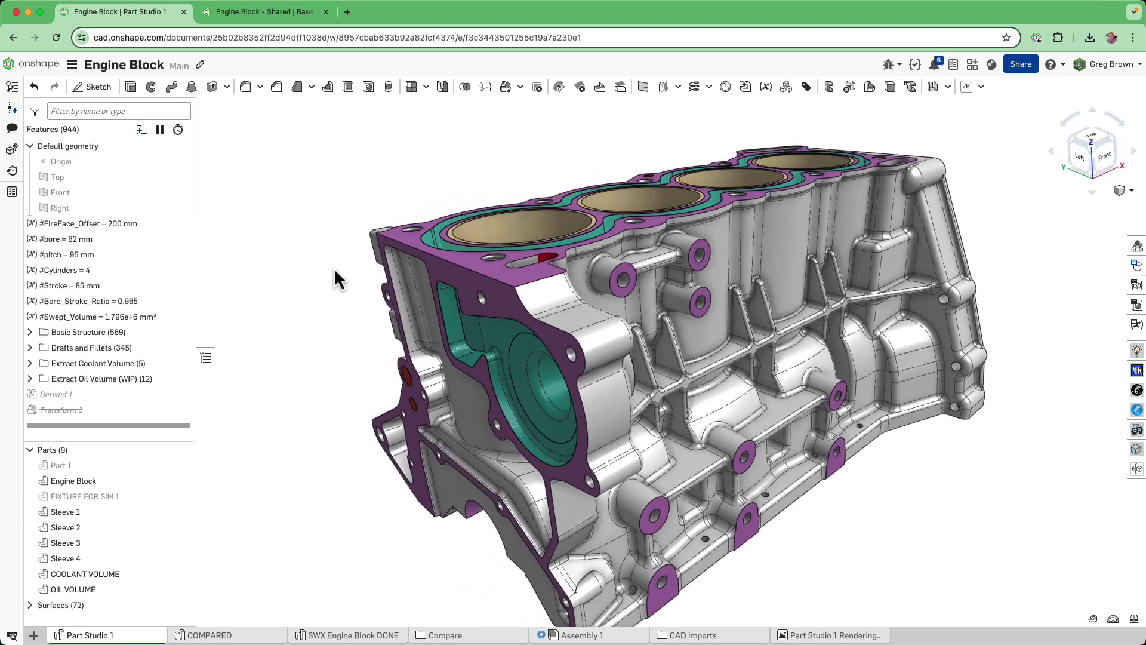
key("Left")
key("Left")
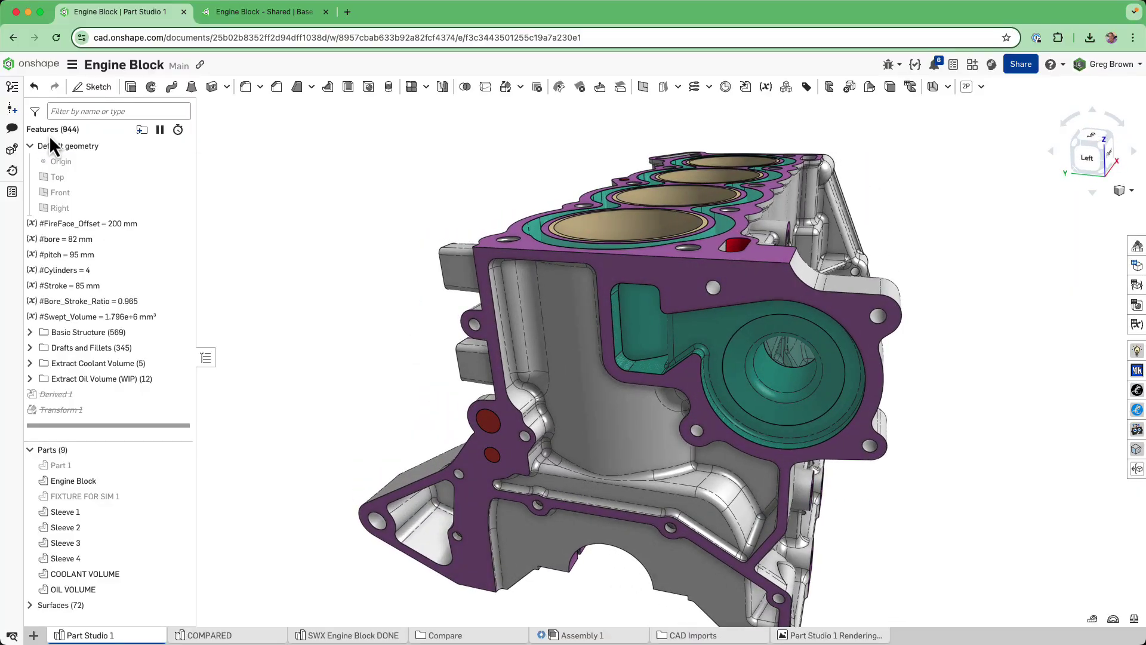
key("shift+5")
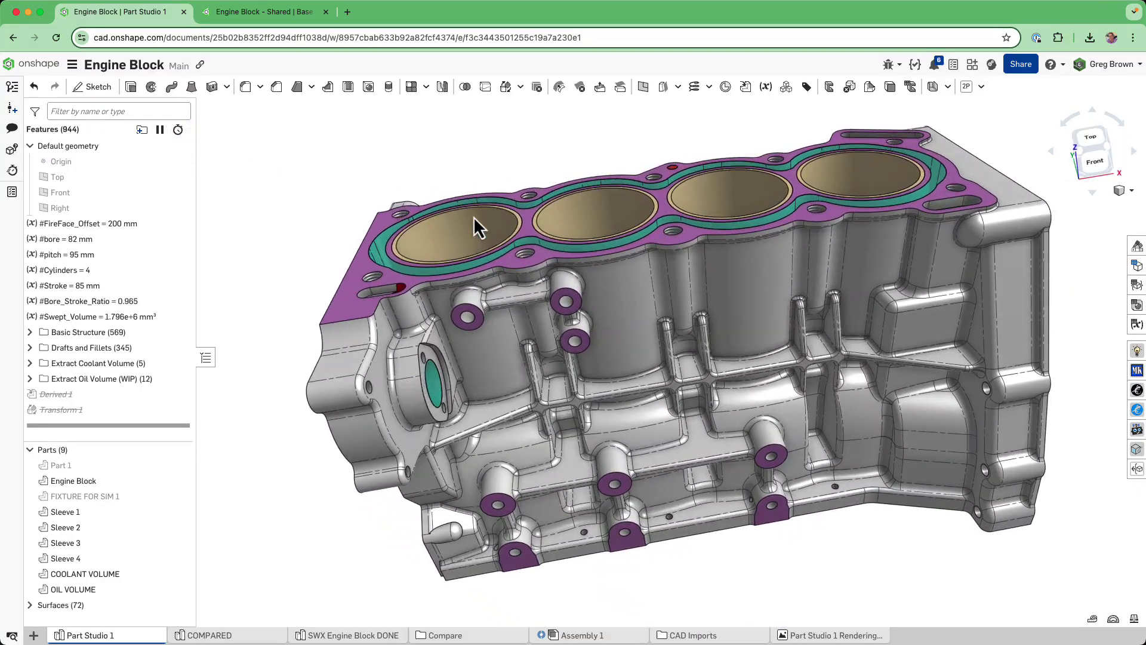
key("Left")
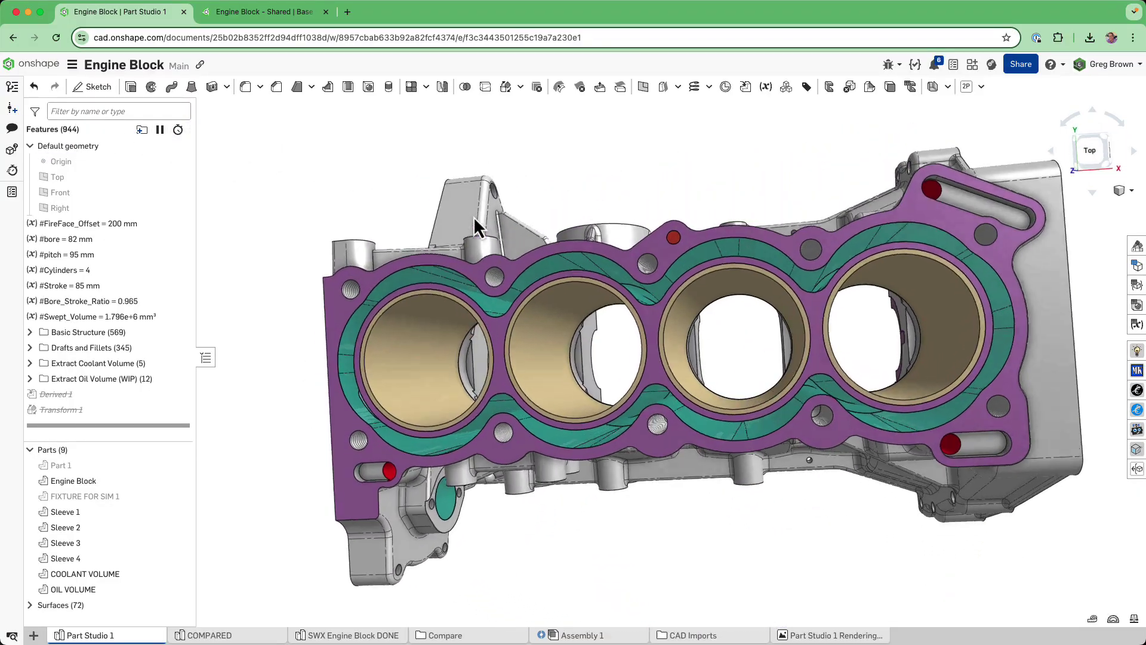
key("Up")
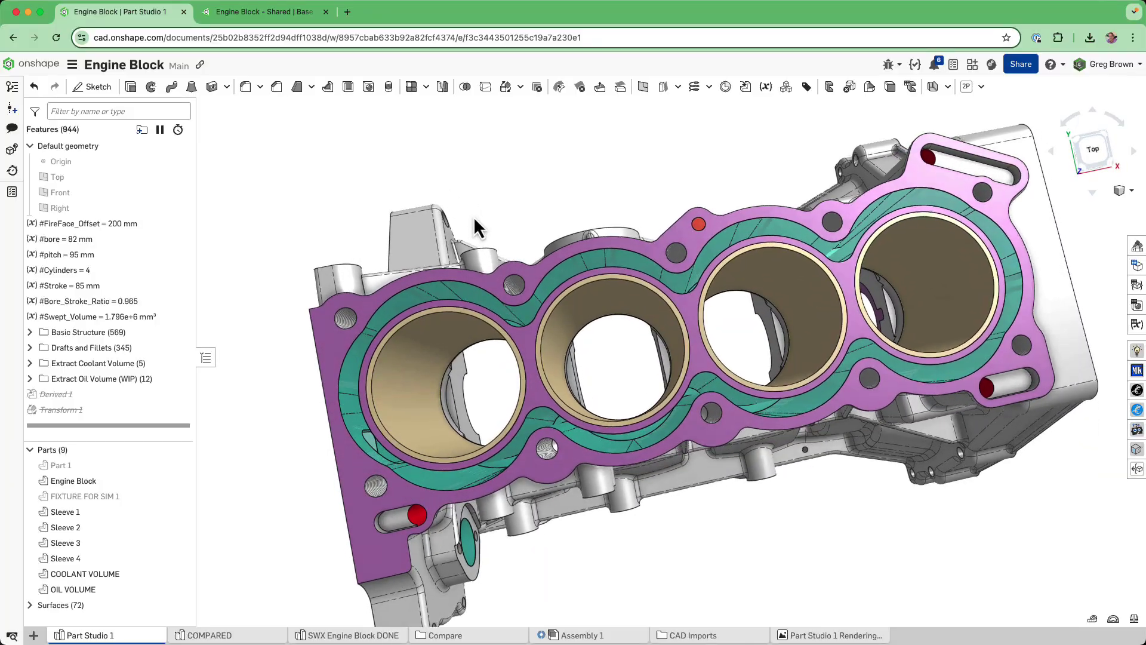
key("Up")
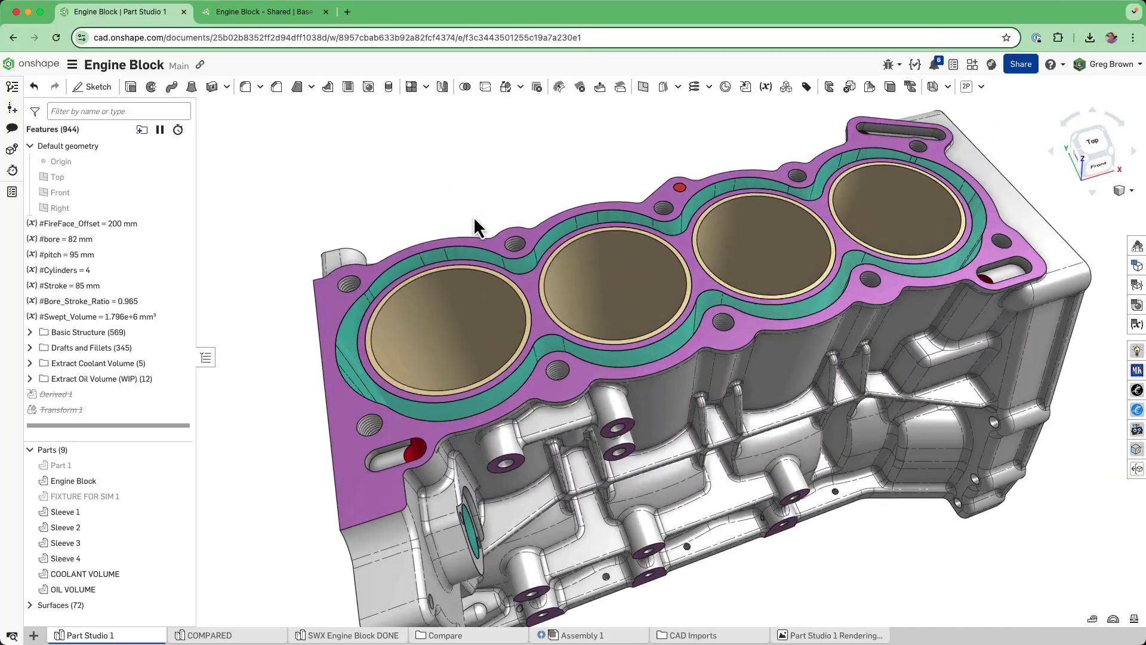
key("Right")
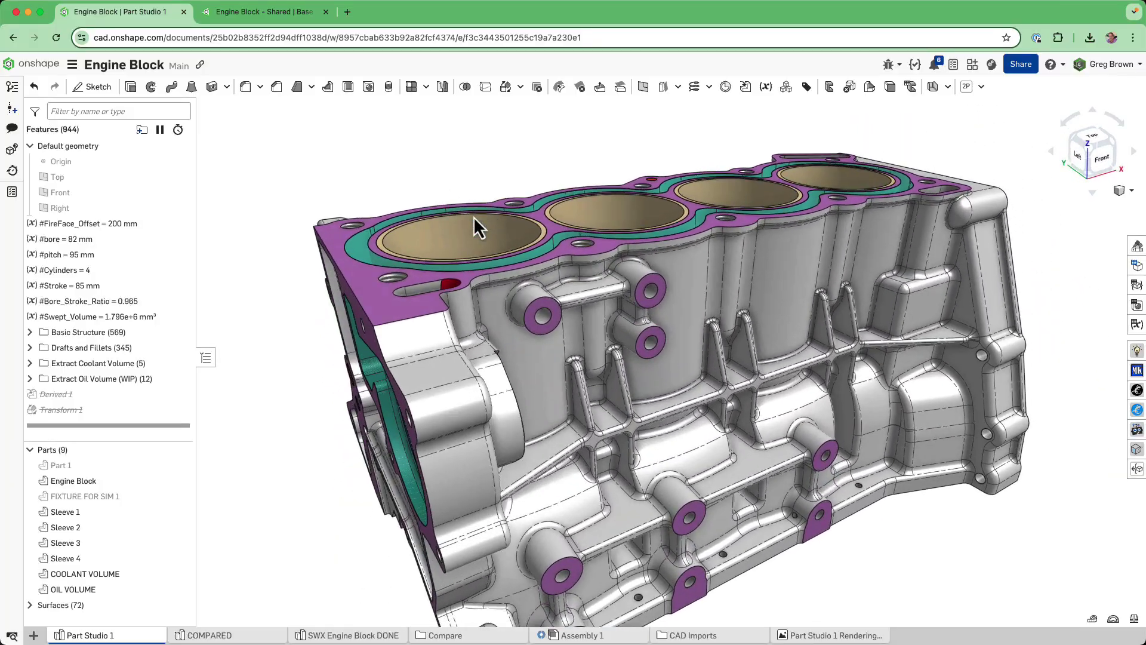
key("Up")
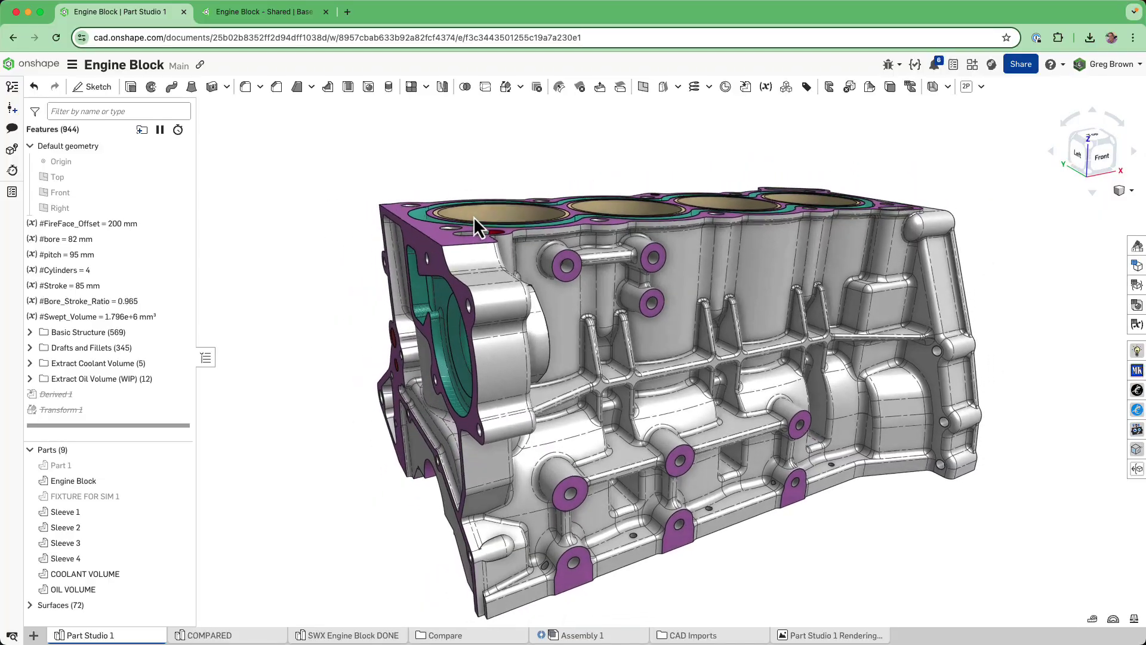
key("Left")
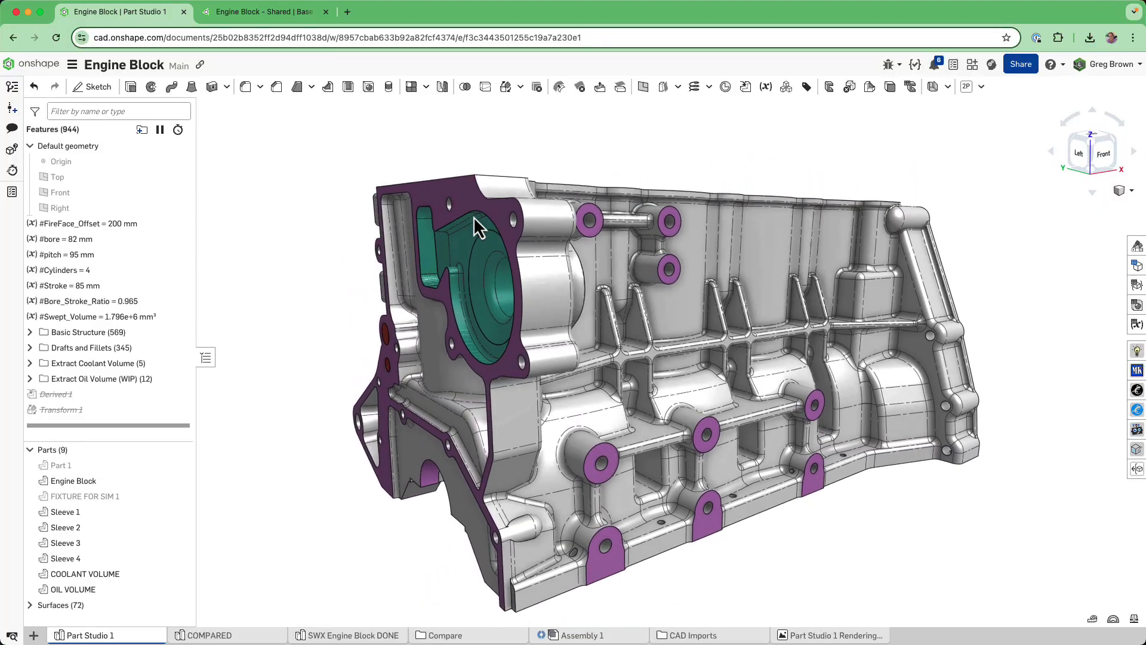
key("Left")
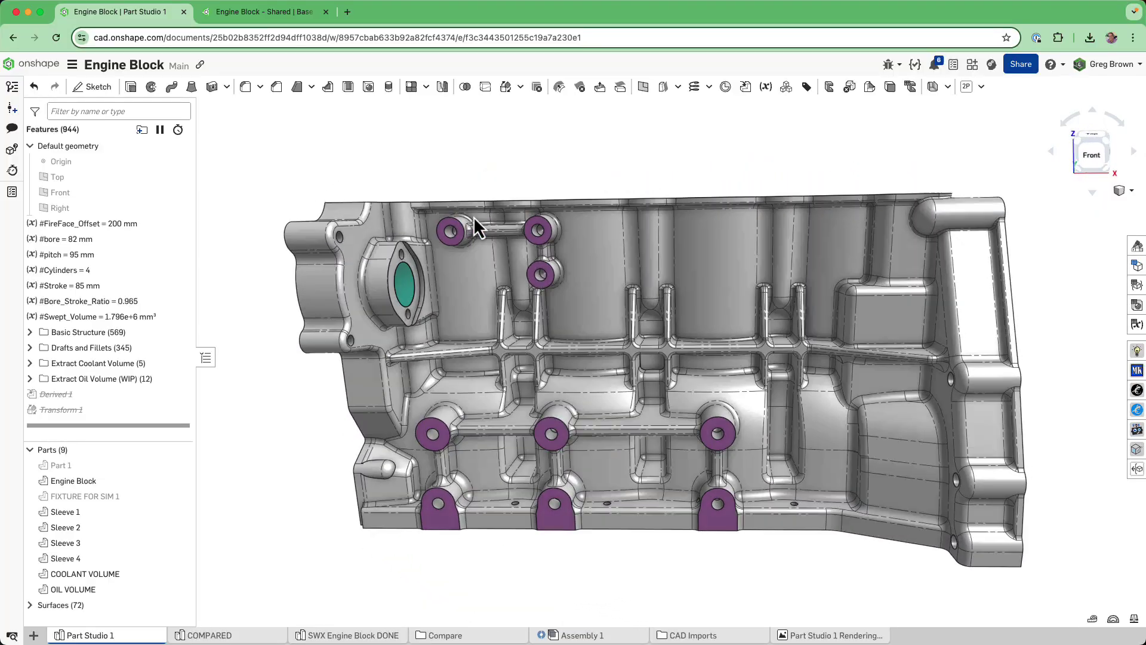
key("Down")
key("Right")
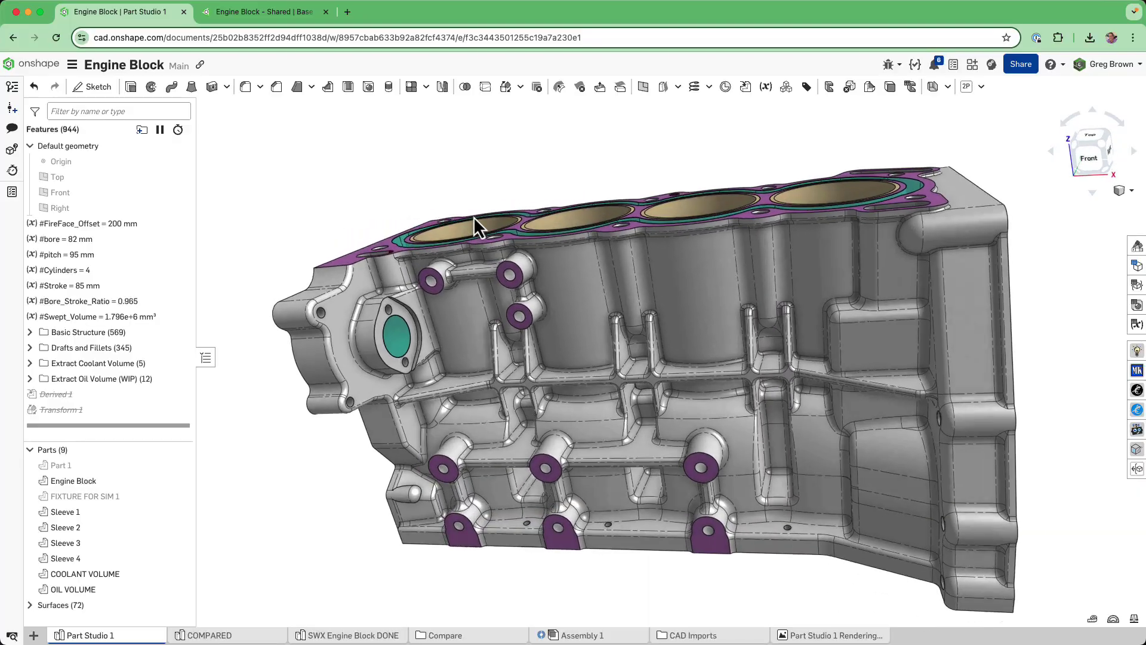
key("Right")
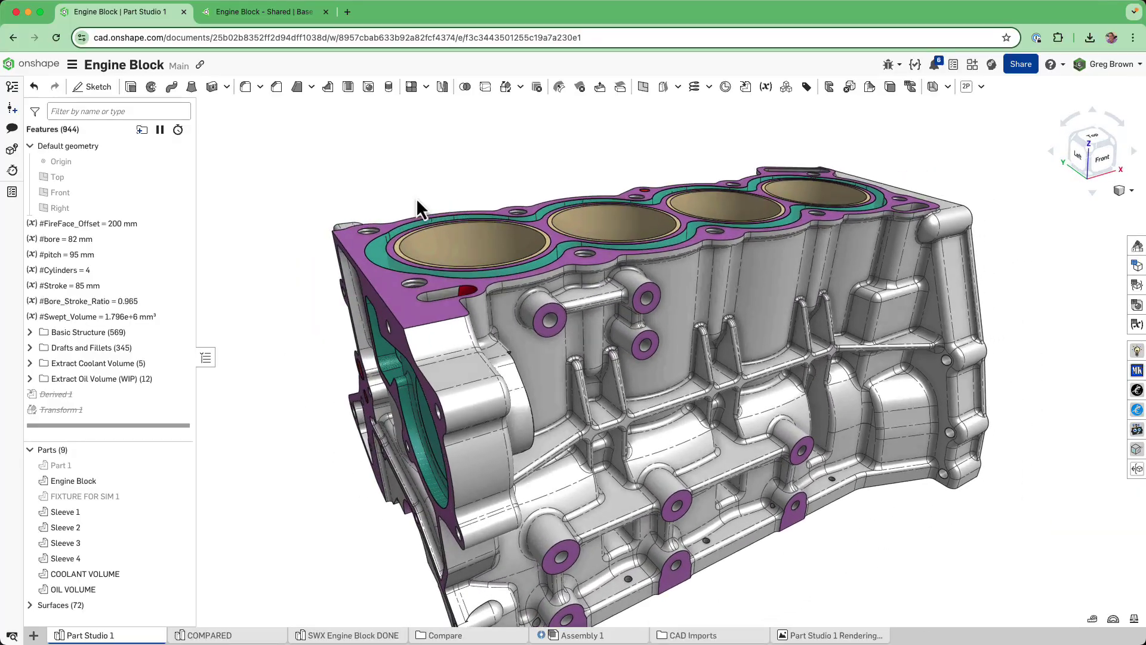
Check the Part Studio's feature regeneration times and total regeneration time, and close the list.
left_click(178, 130)
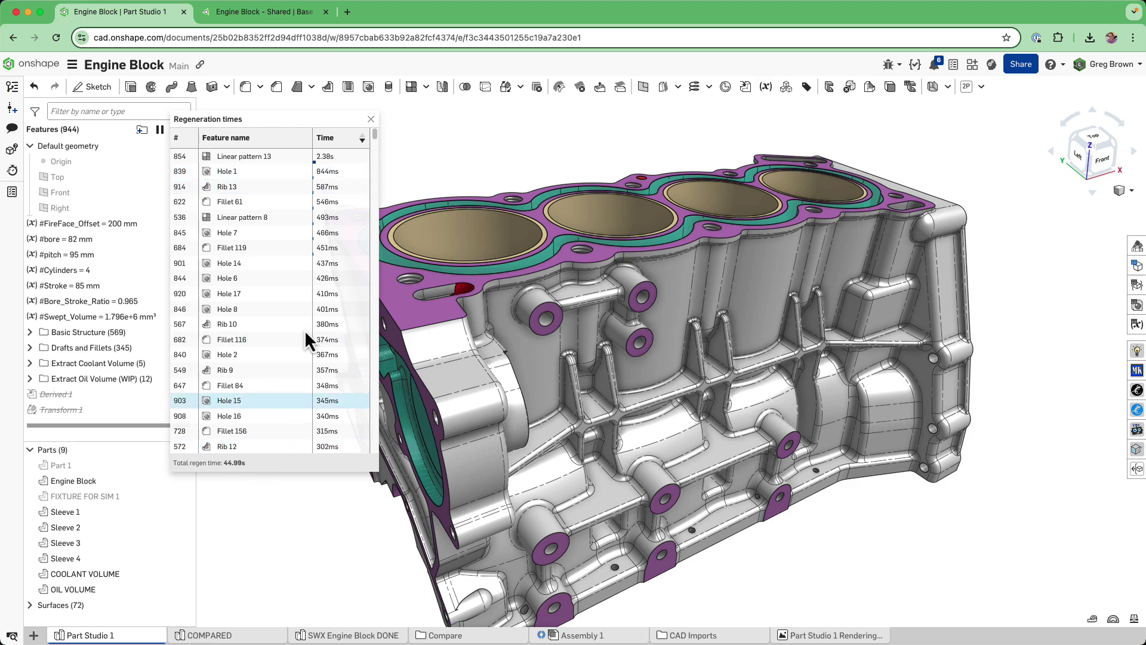
left_click(370, 120)
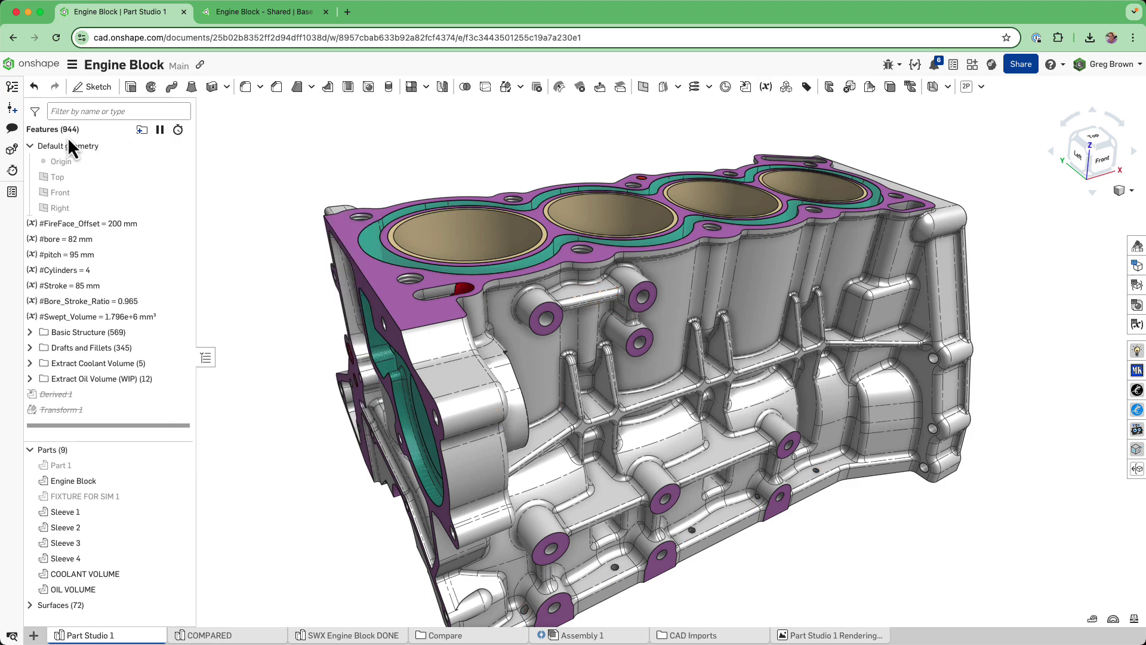
Examine the finished engine block all around, including its top deck, back side and front side.
key("Left")
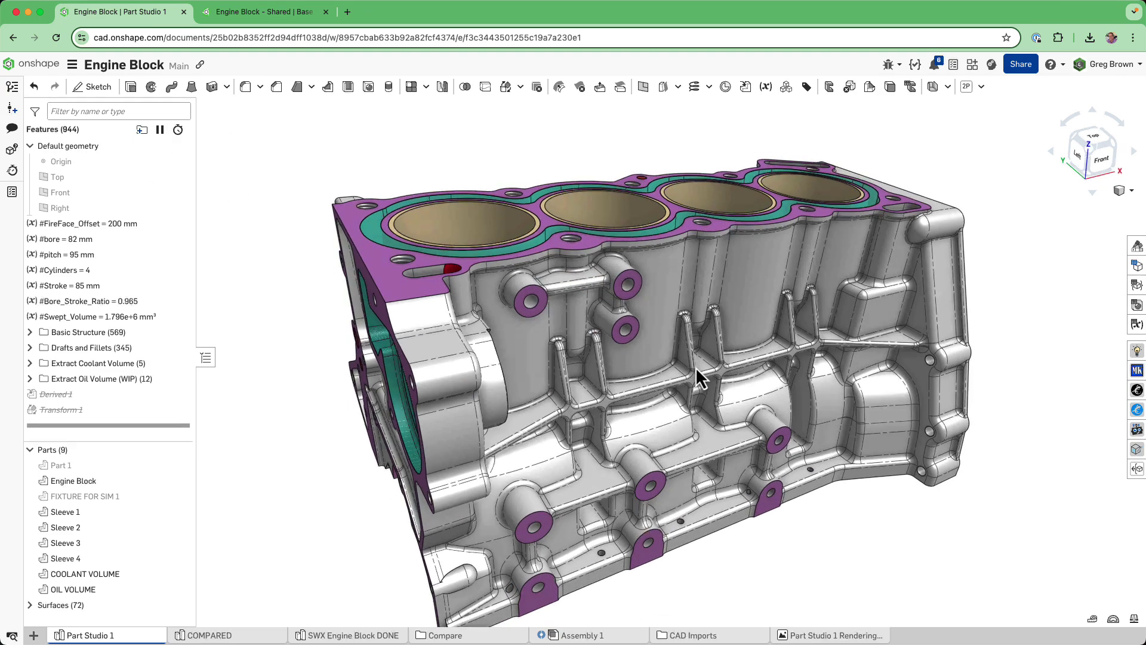
key("shift+5")
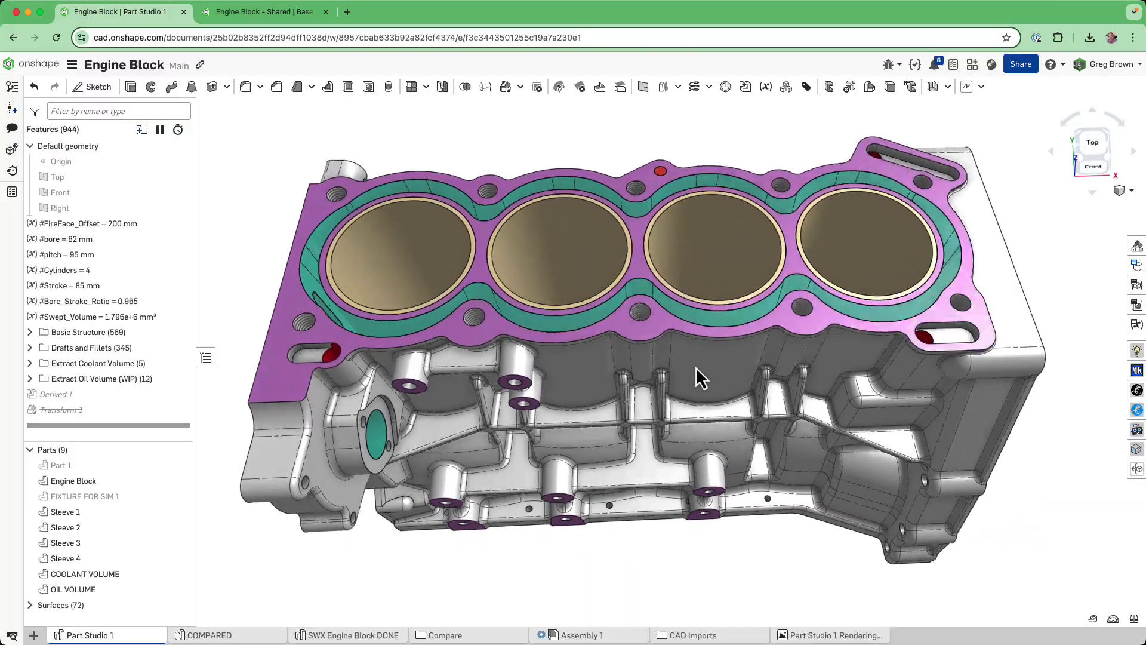
key("shift+6")
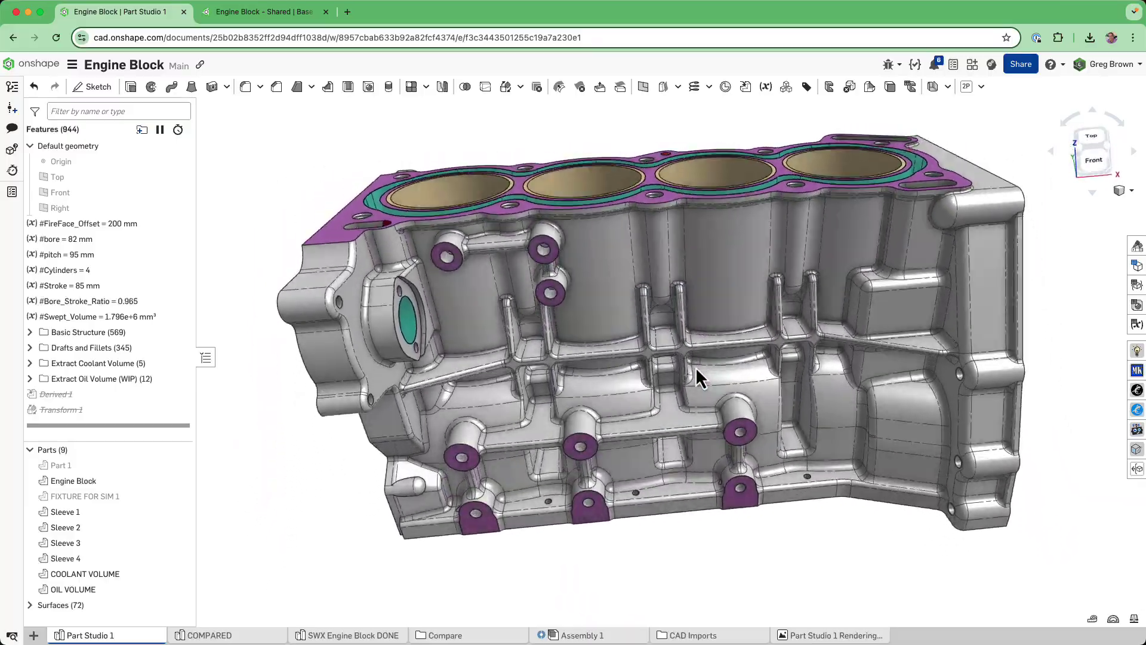
key("shift+7")
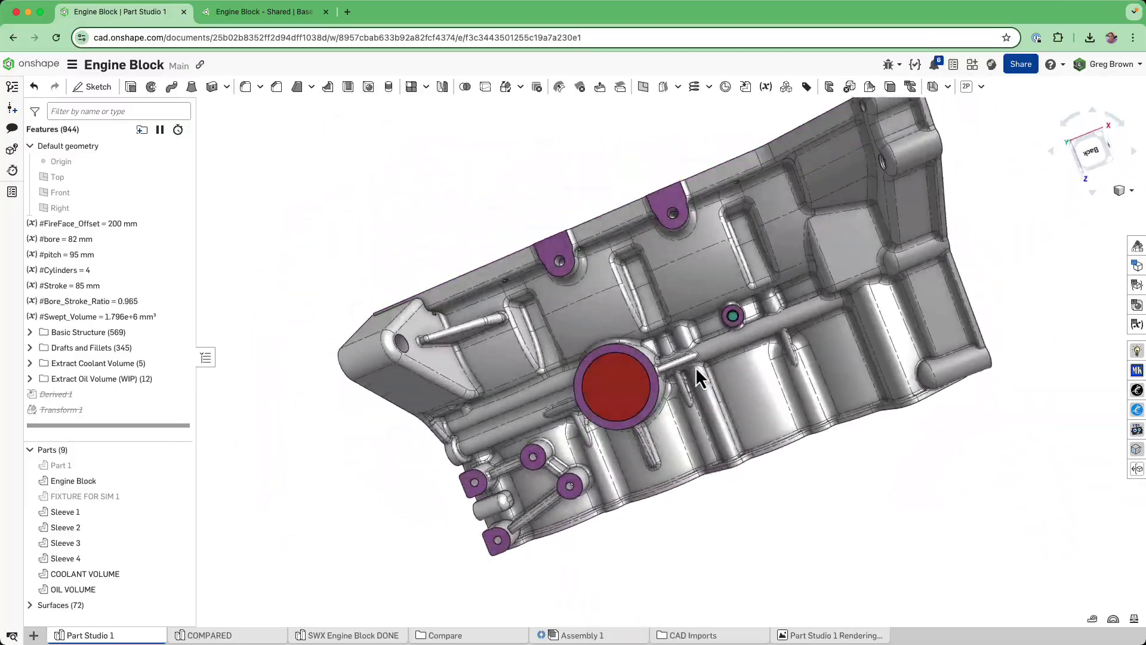
key("shift+8")
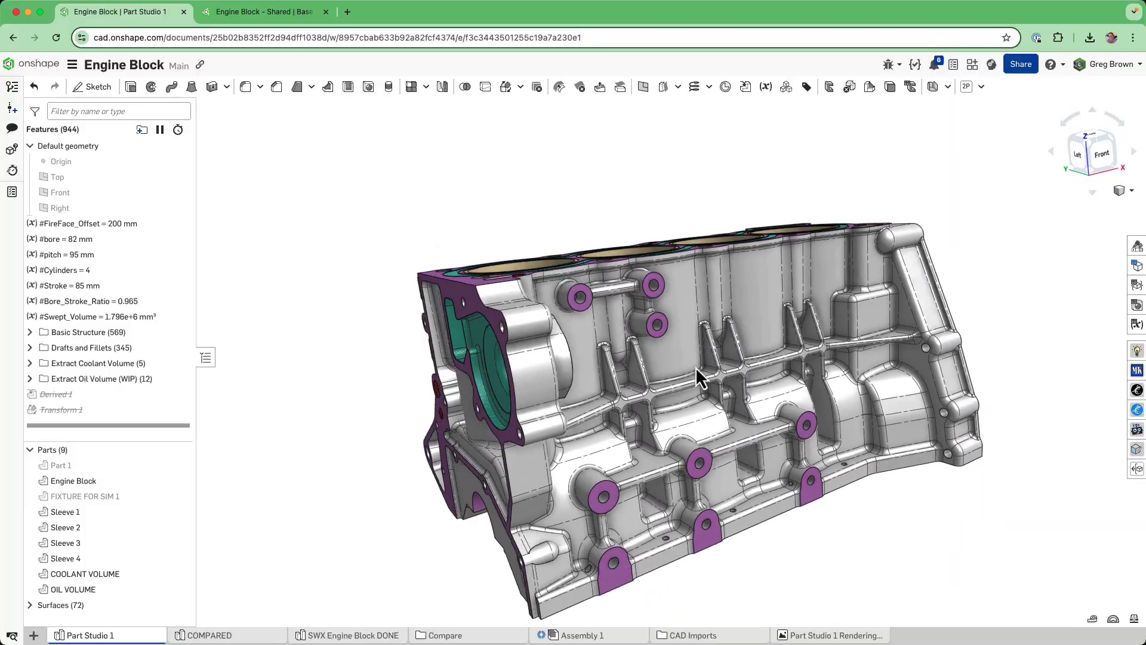
key("shift+9")
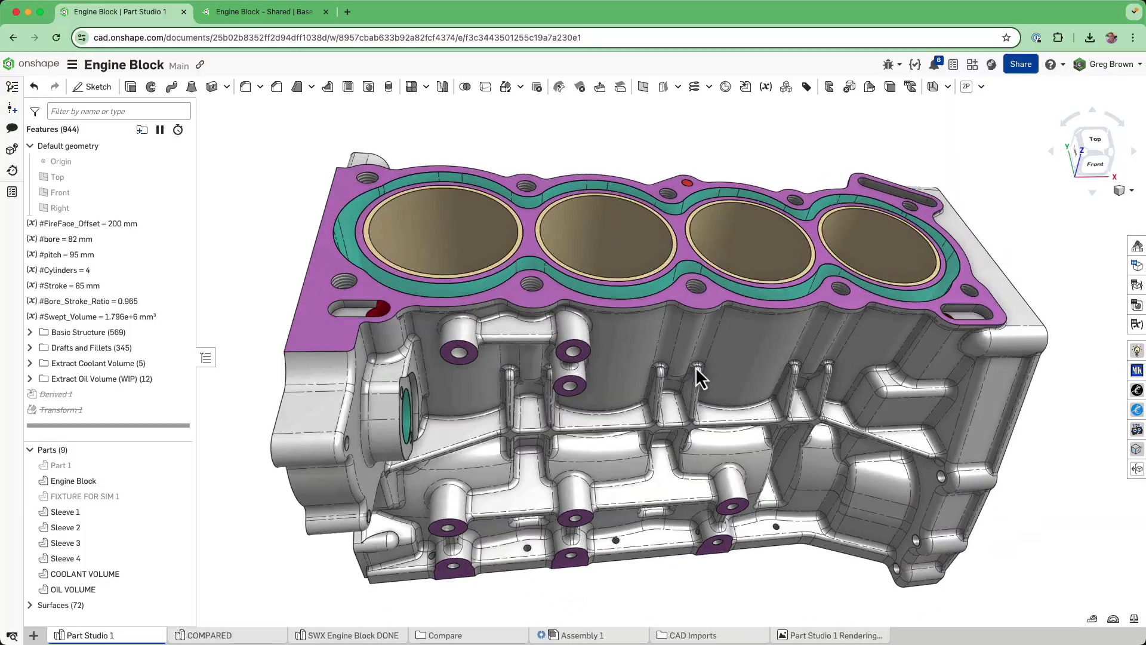
key("shift+8")
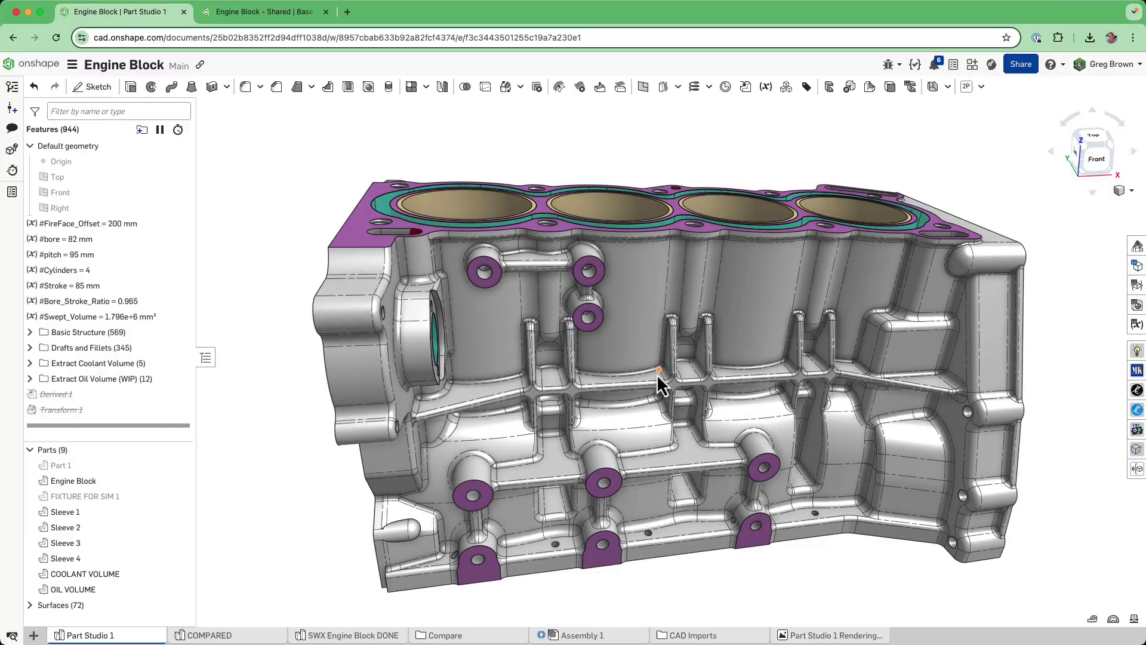
key("shift+7")
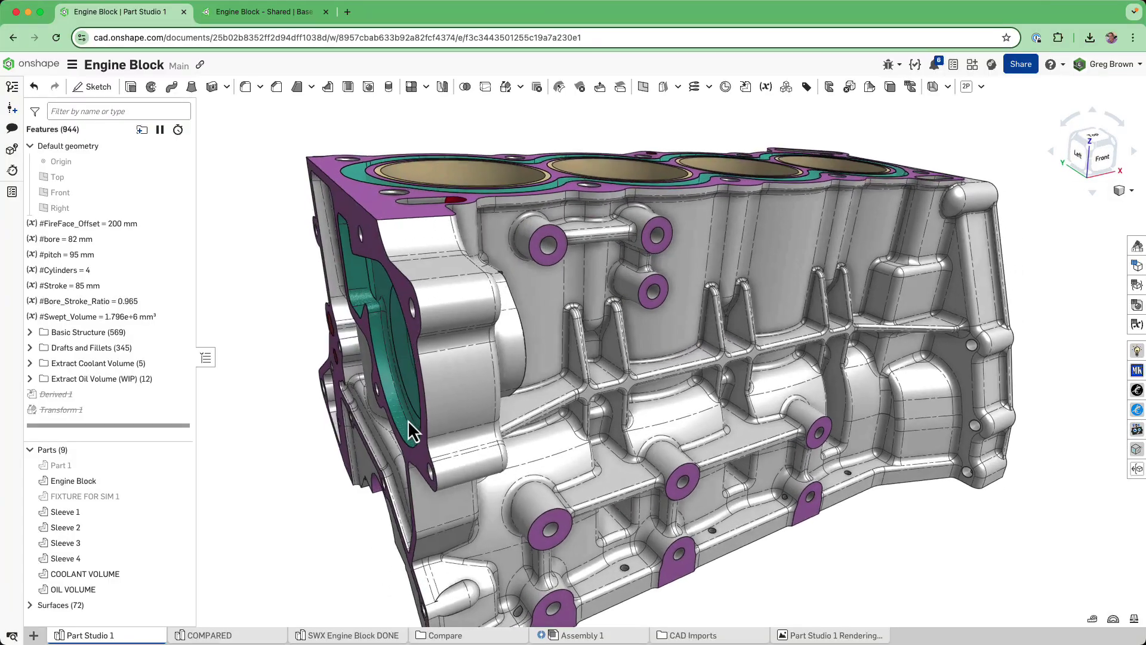
key("shift+9")
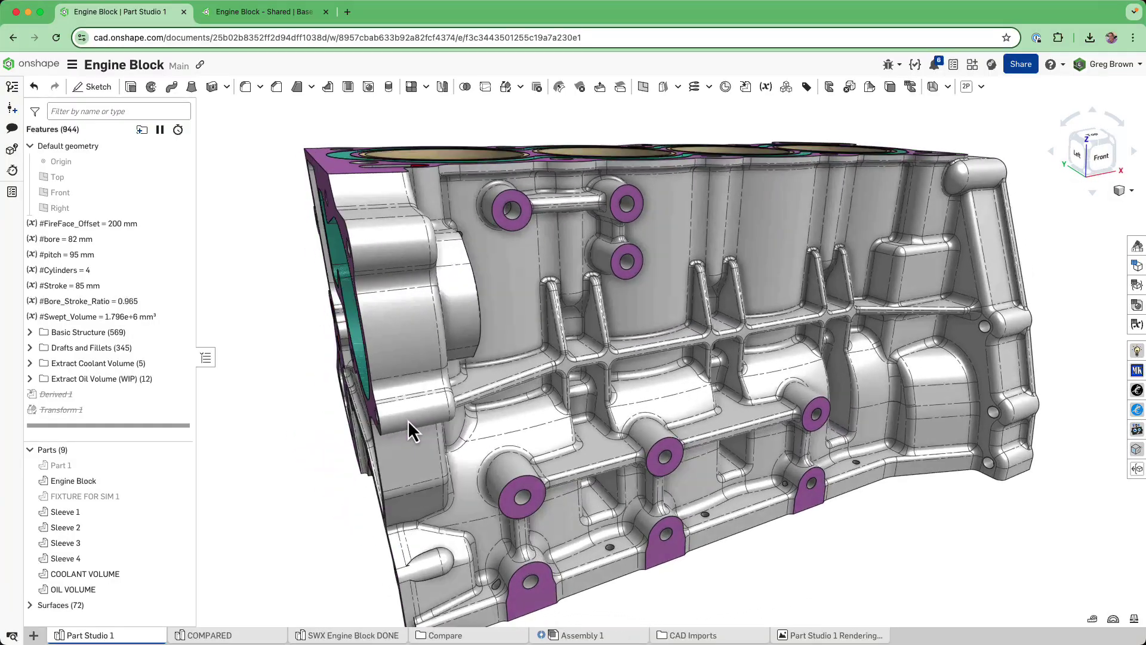
key("shift+8")
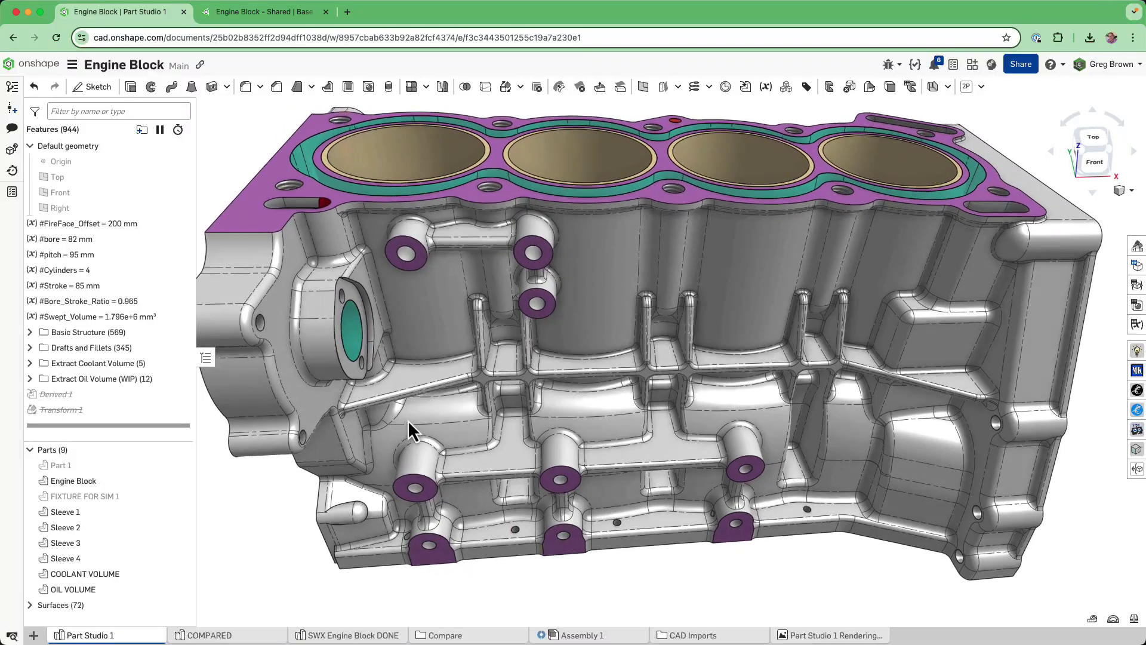
Open Assembly 1 for a look and return to Part Studio 1.
left_click(582, 635)
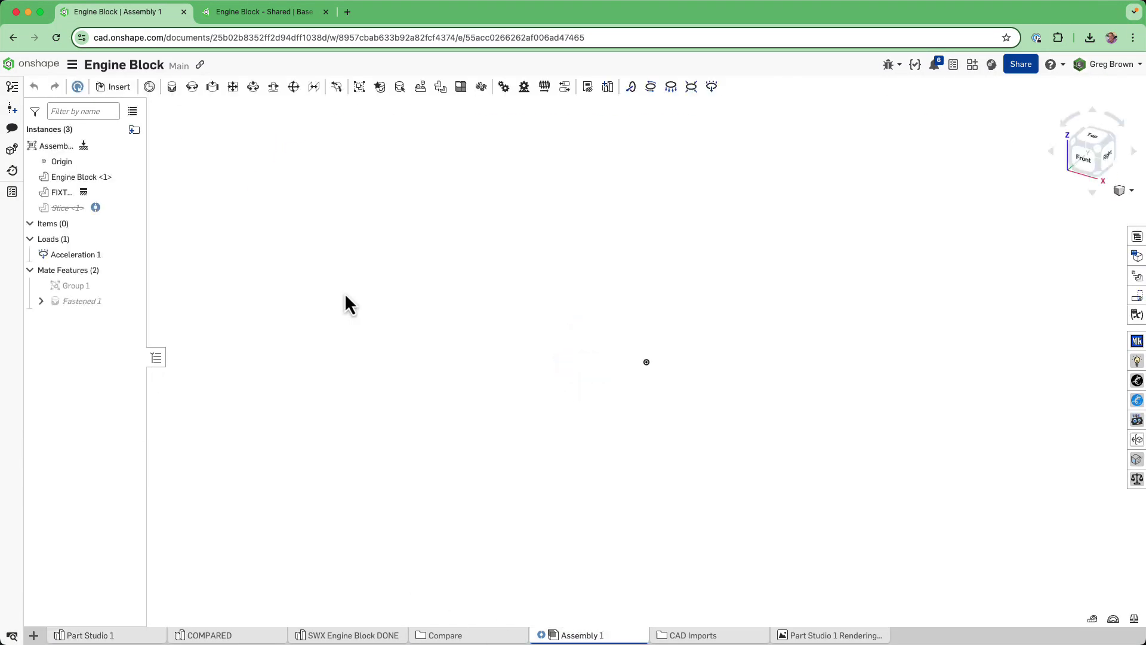
left_click(149, 638)
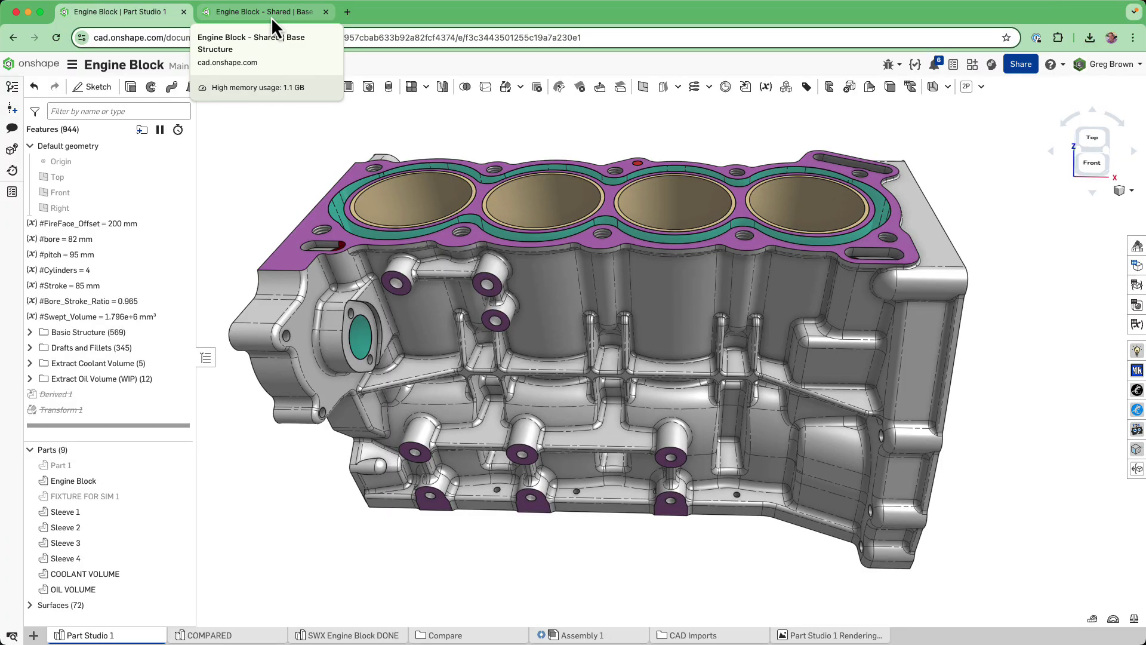
Switch to the Engine Block - Shared document and review the Base Structure variable table, closing it when done.
left_click(271, 16)
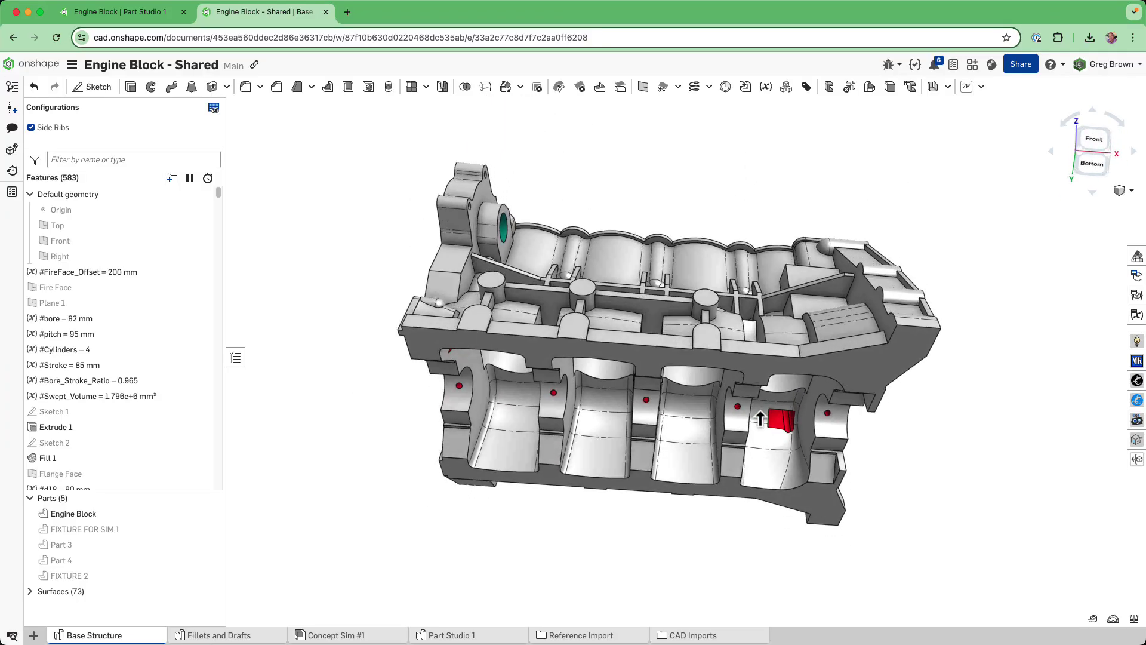
left_click(1138, 317)
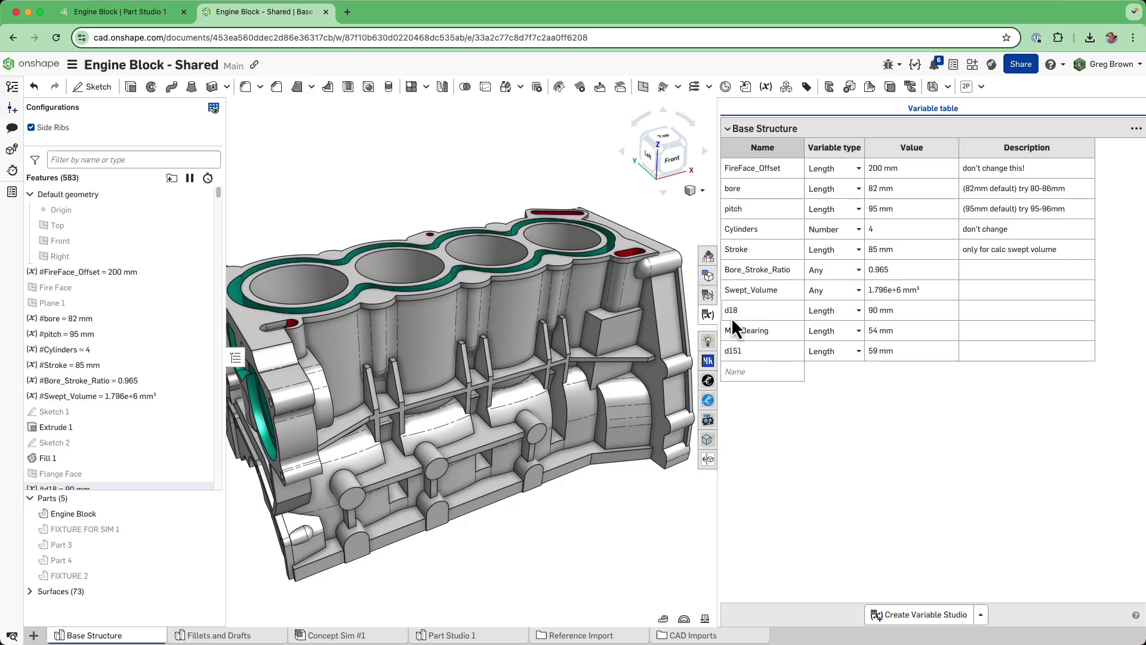
left_click(708, 315)
Examine the Base Structure engine block from above, from the front and towards both ends.
key("shift+5")
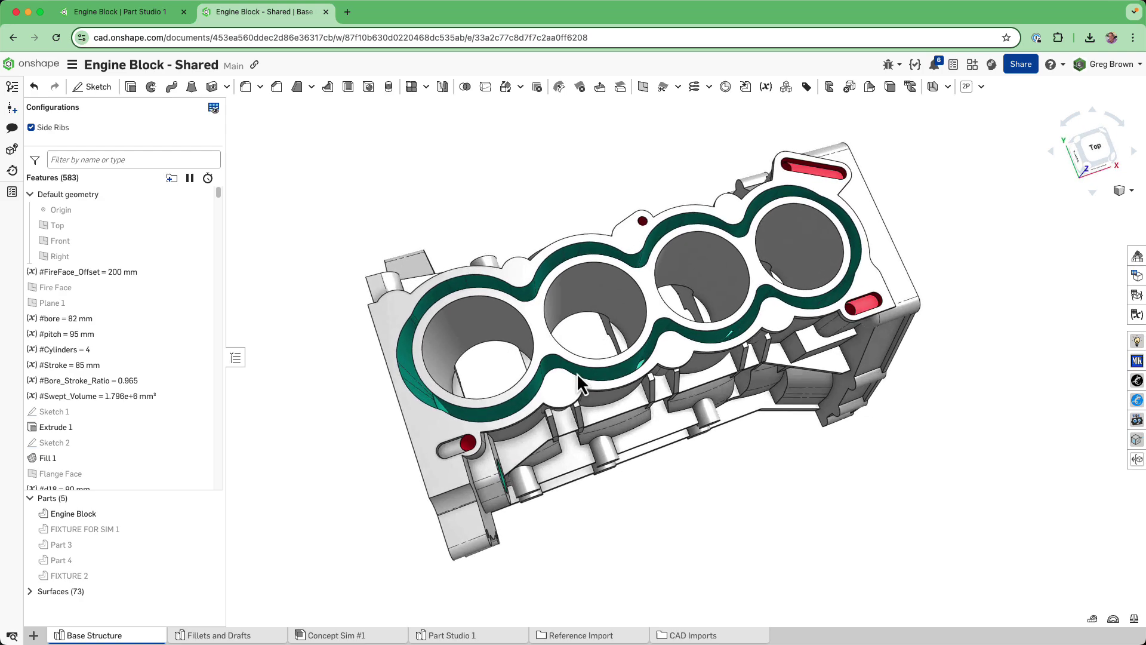
key("shift+1")
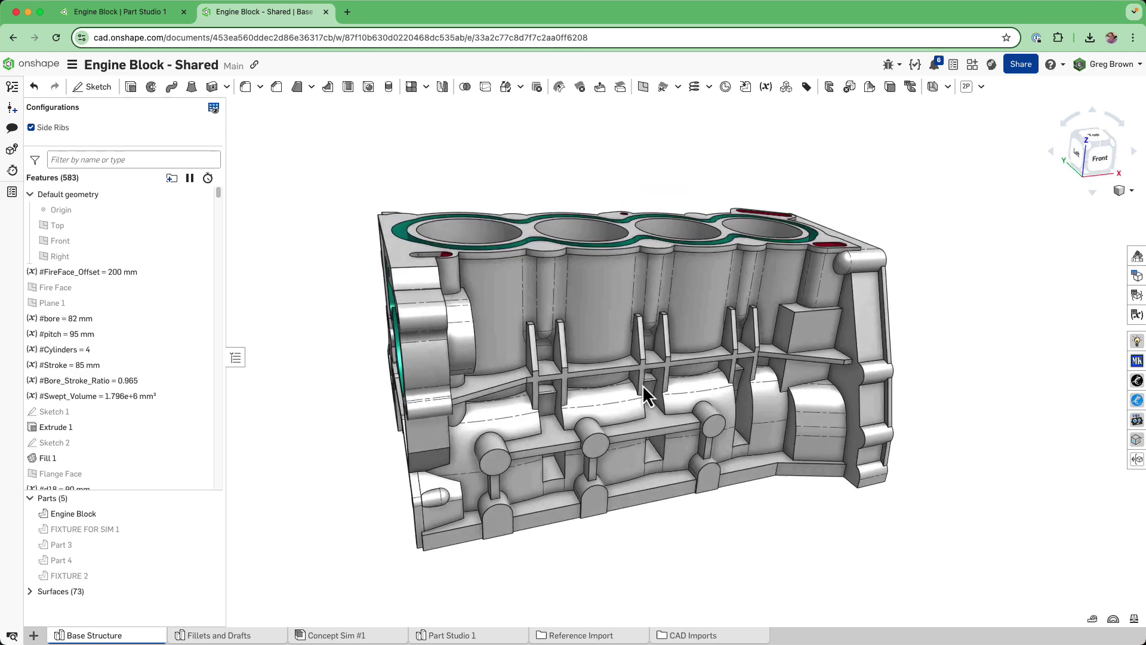
key("Right")
key("Right")
key("Right")
key("Right")
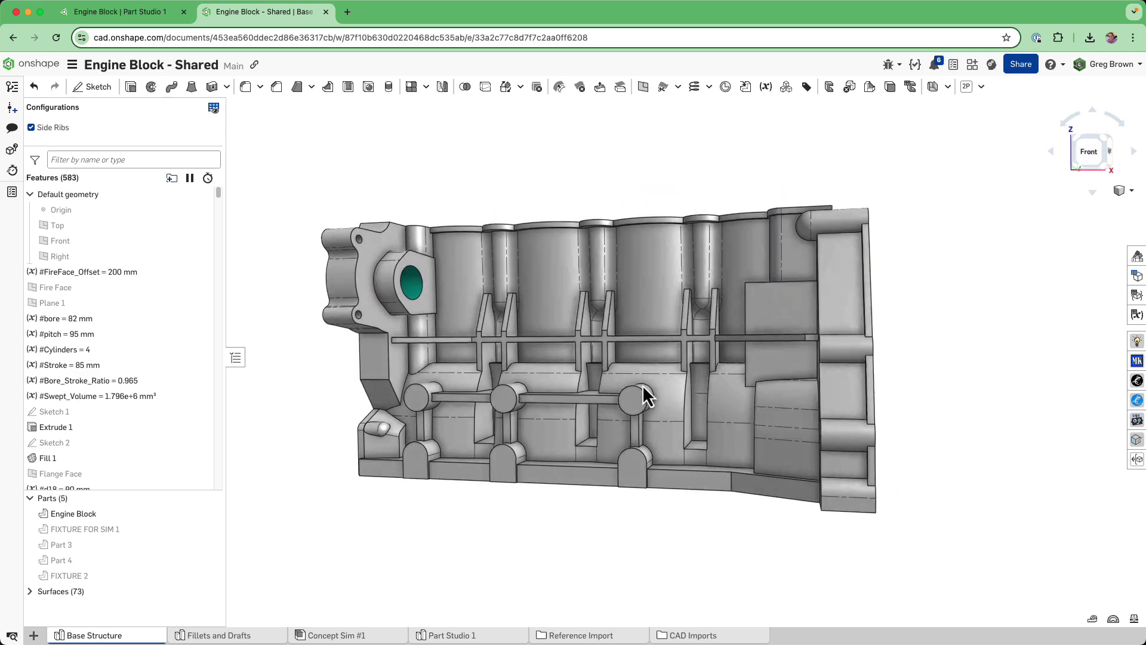
key("Left")
key("Left")
key("Left")
key("Left")
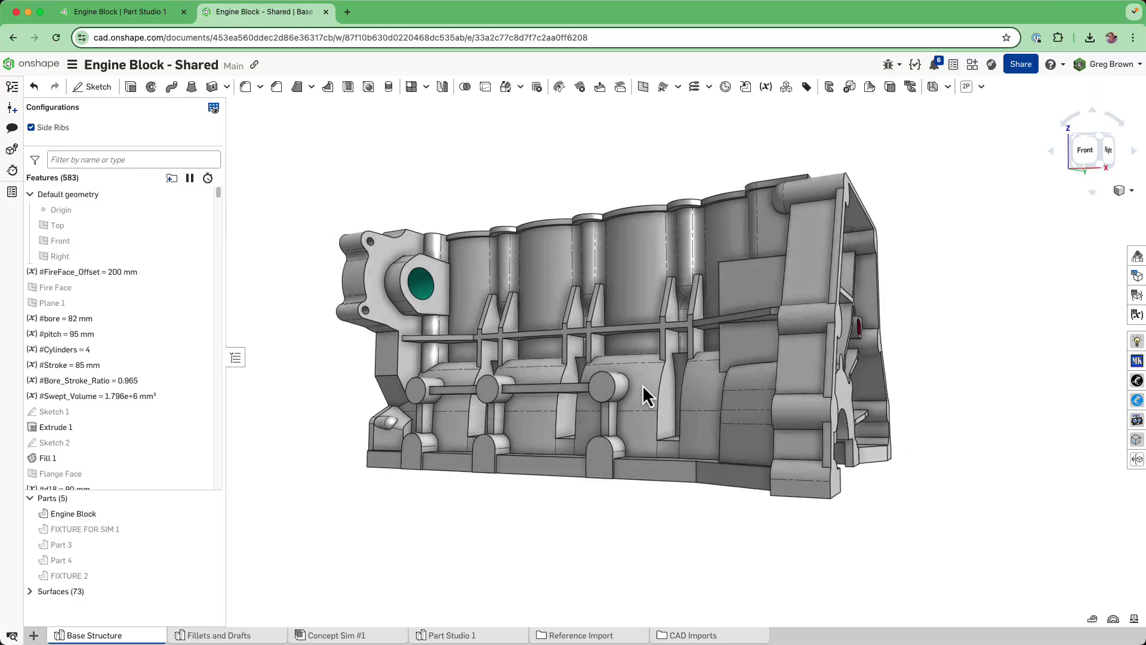
key("Up")
key("Up")
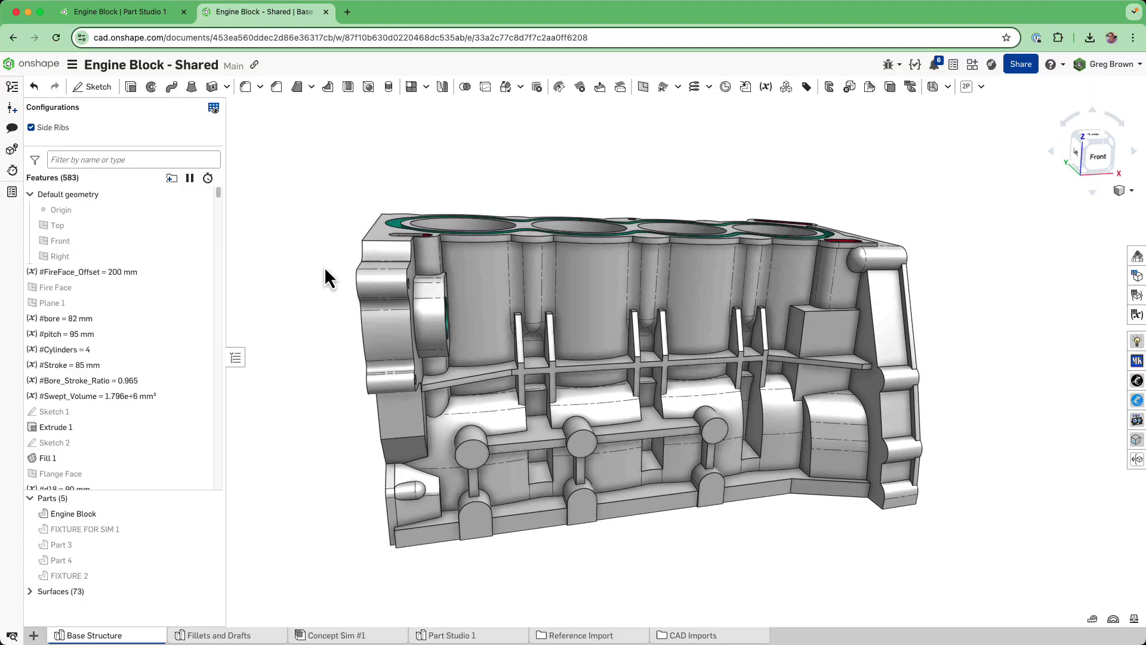
key("Up")
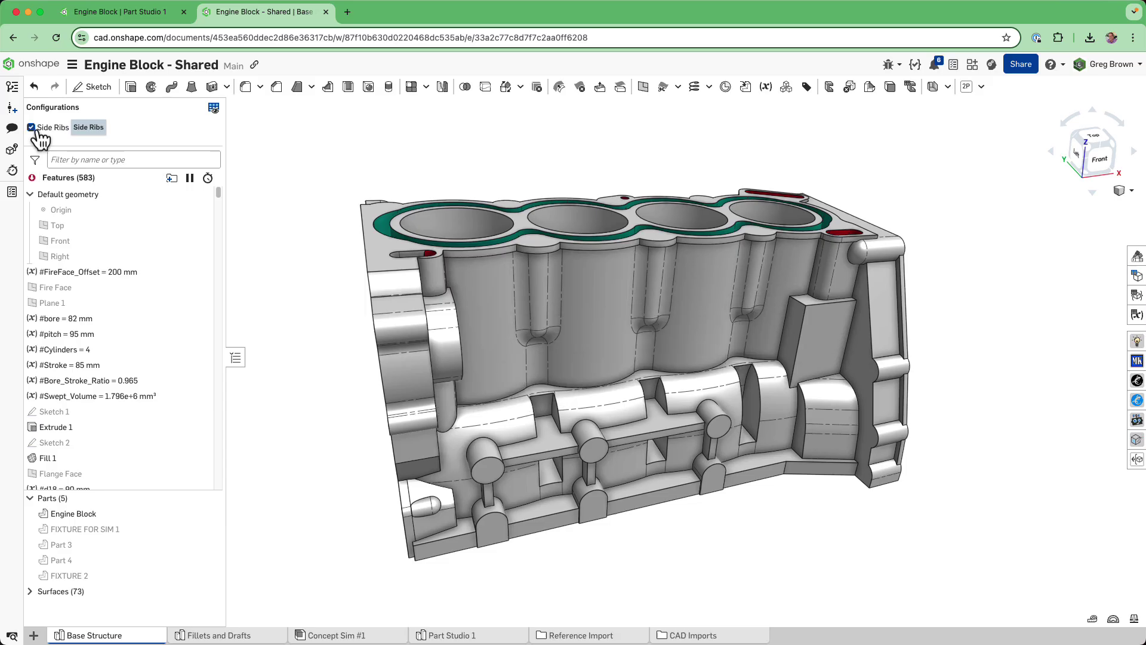
Examine the side ribs along the front of the Base Structure engine block from several angles.
right_click_drag(690, 365, 658, 353)
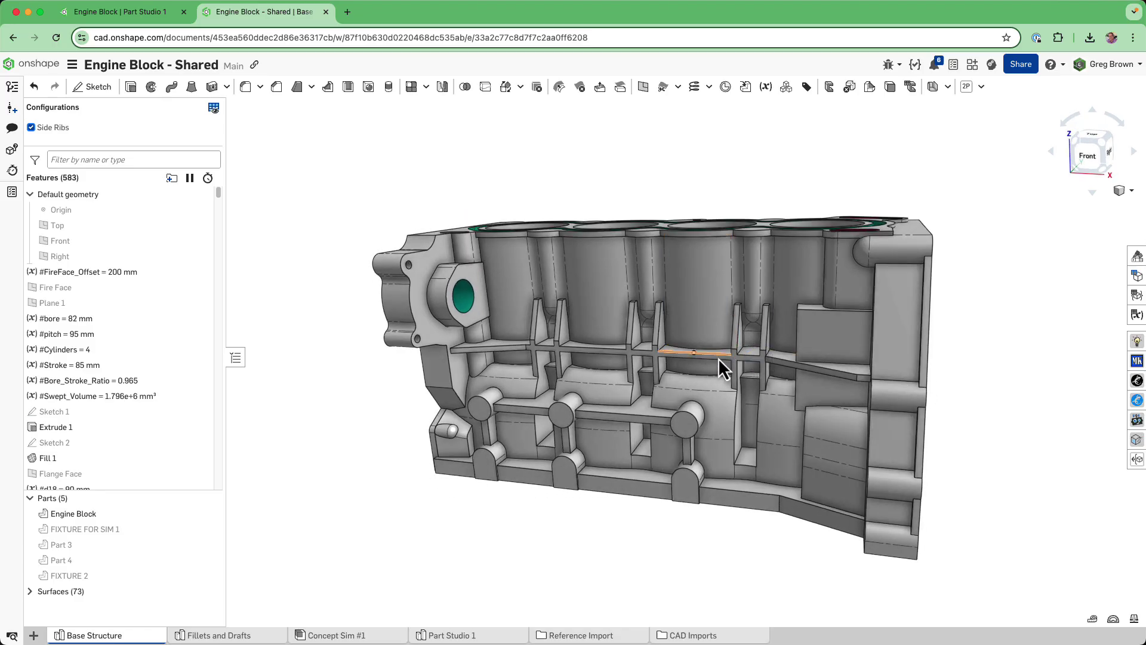
key("Up")
key("Up")
key("Down")
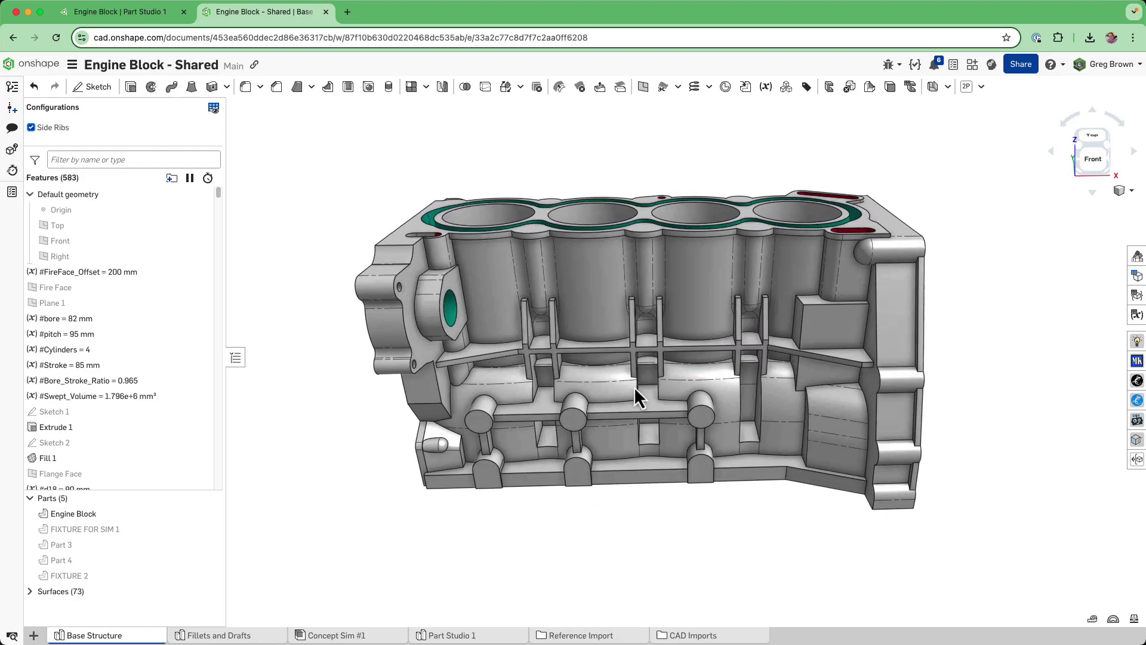
key("Right")
key("Right")
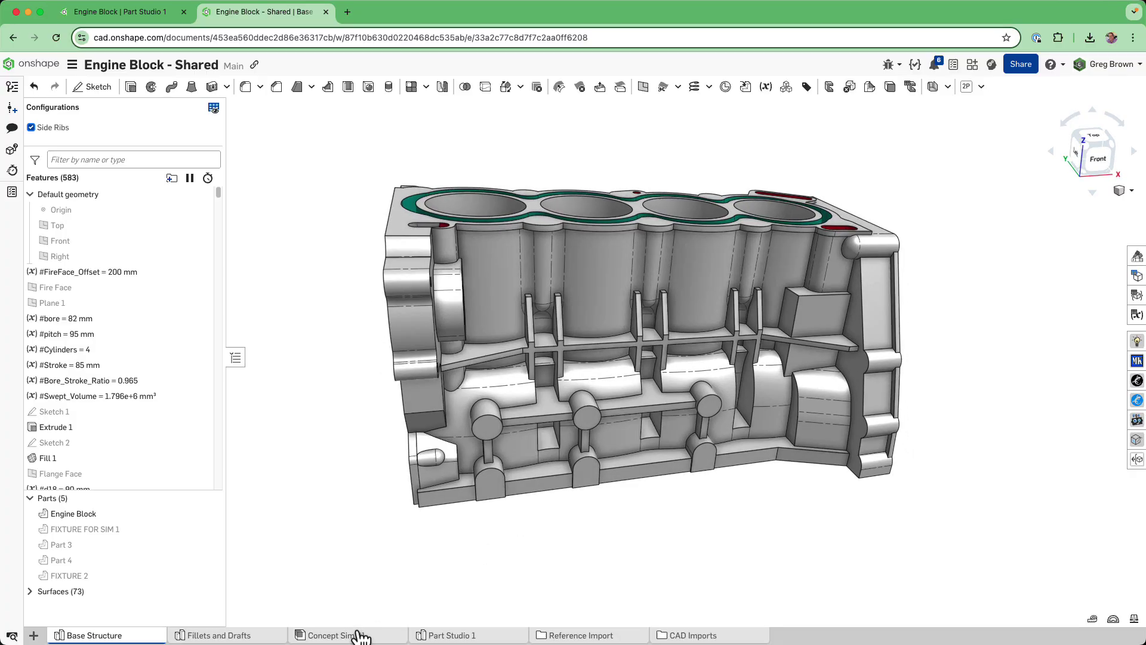
Open the Concept Sim #1 assembly and examine the engine block and its moment load from the front, left end and back.
left_click(358, 636)
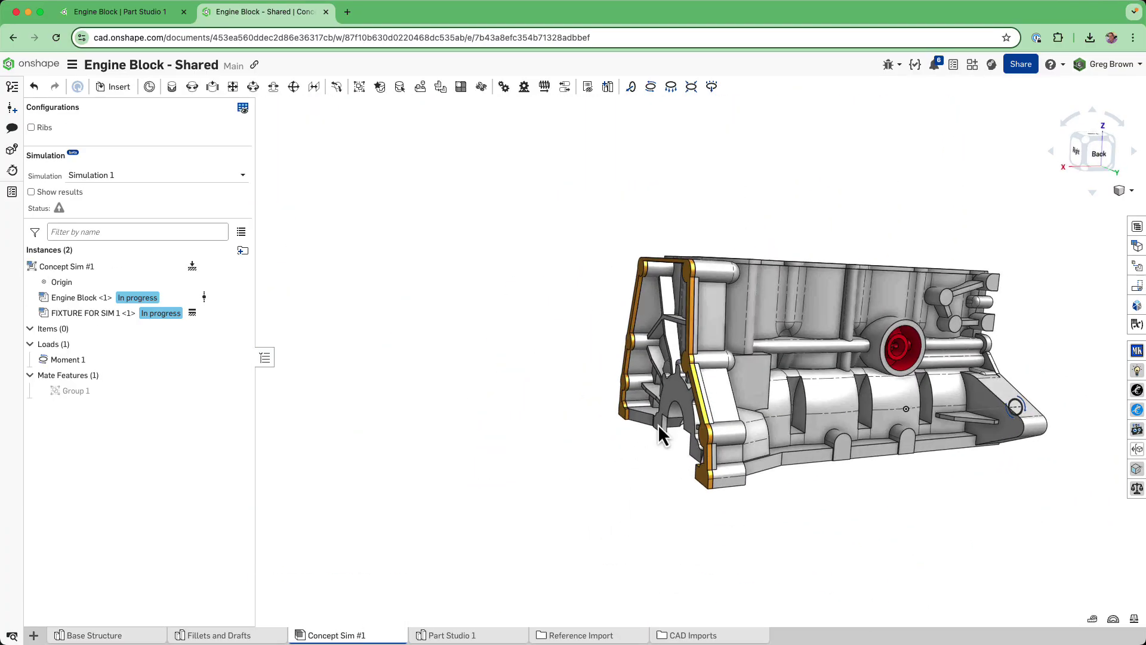
middle_click_drag(660, 431, 476, 478)
right_click_drag(688, 411, 832, 412)
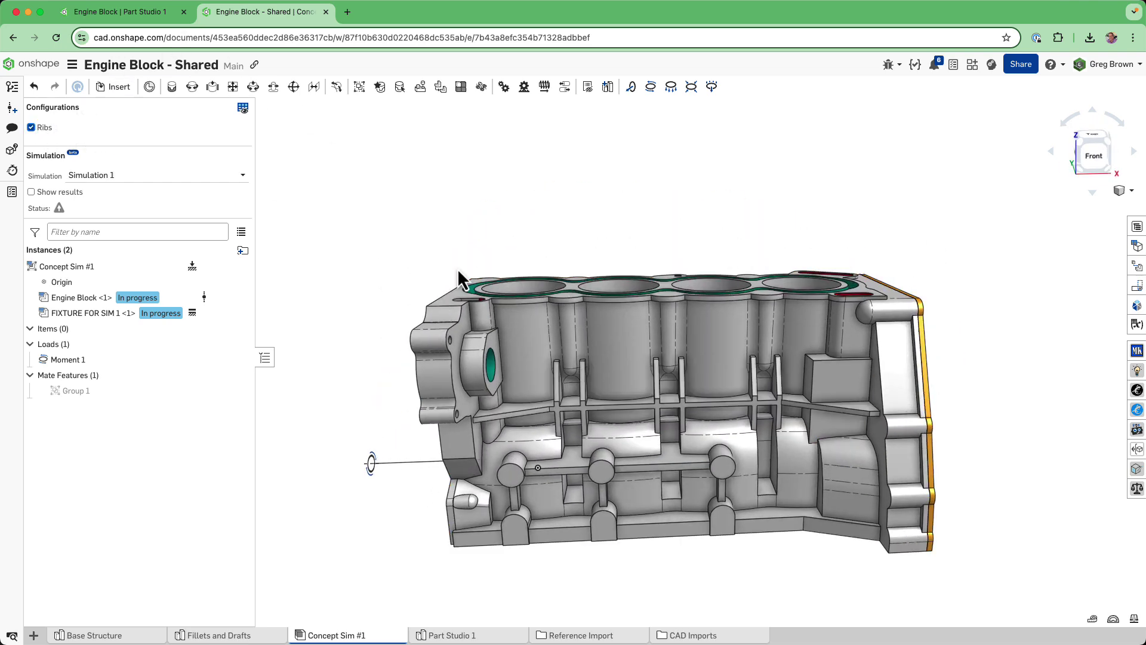
right_click_drag(457, 267, 542, 285)
right_click_drag(367, 460, 378, 460)
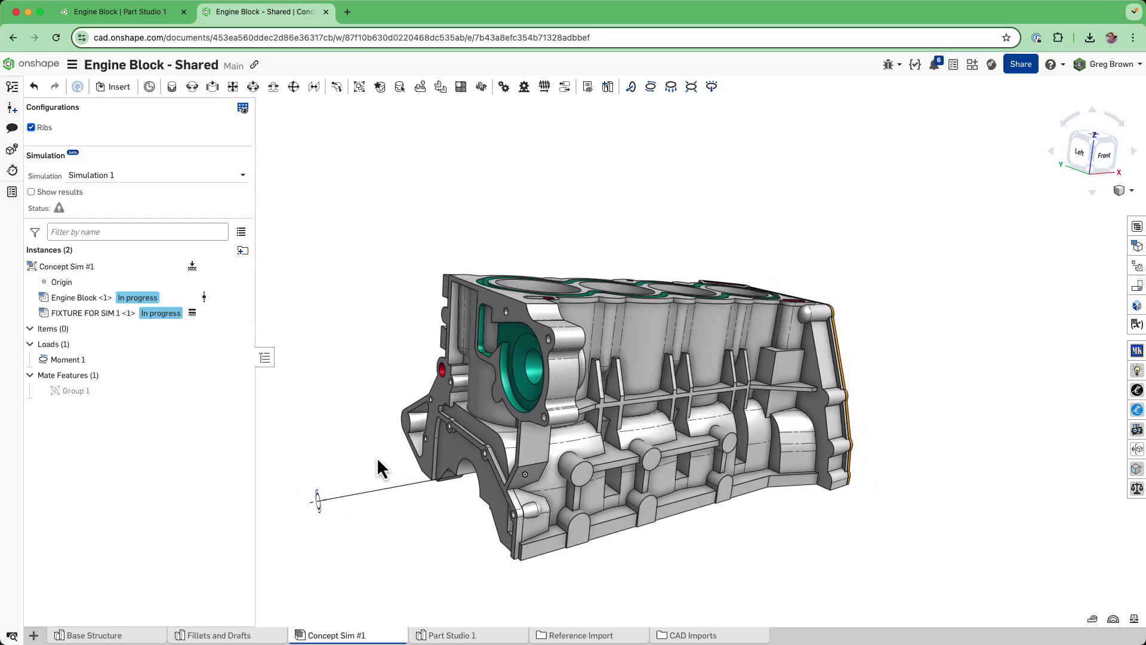
right_click_drag(674, 431, 334, 543)
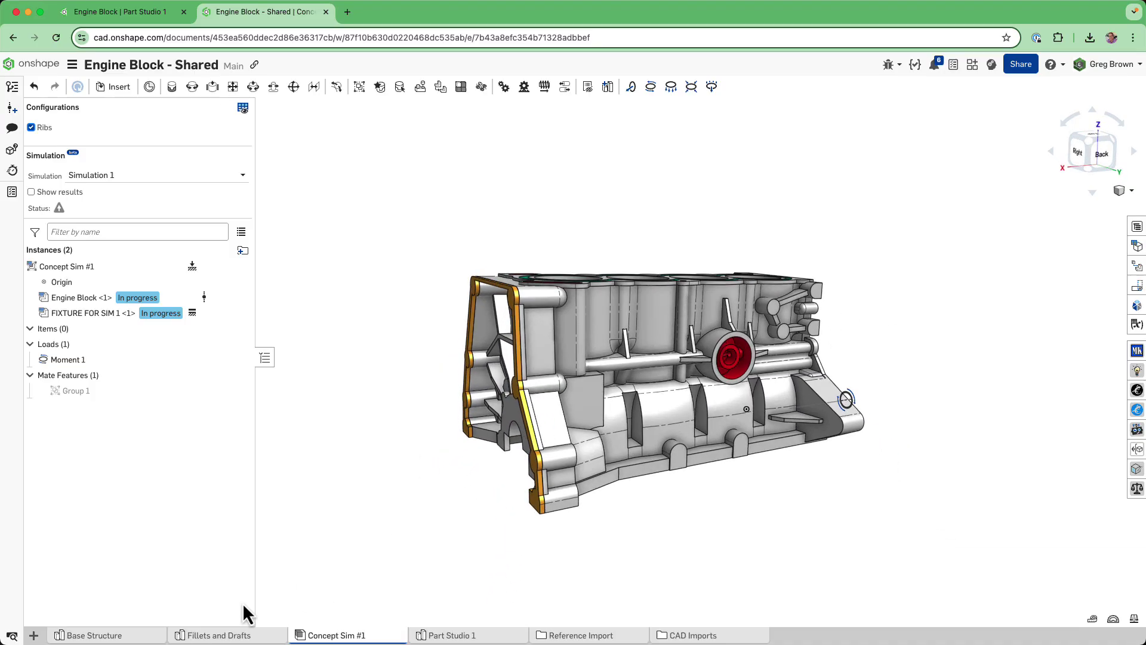
Revisit the Base Structure Part Studio, and open Fillets and Drafts to view the back of its derived engine block.
left_click(149, 636)
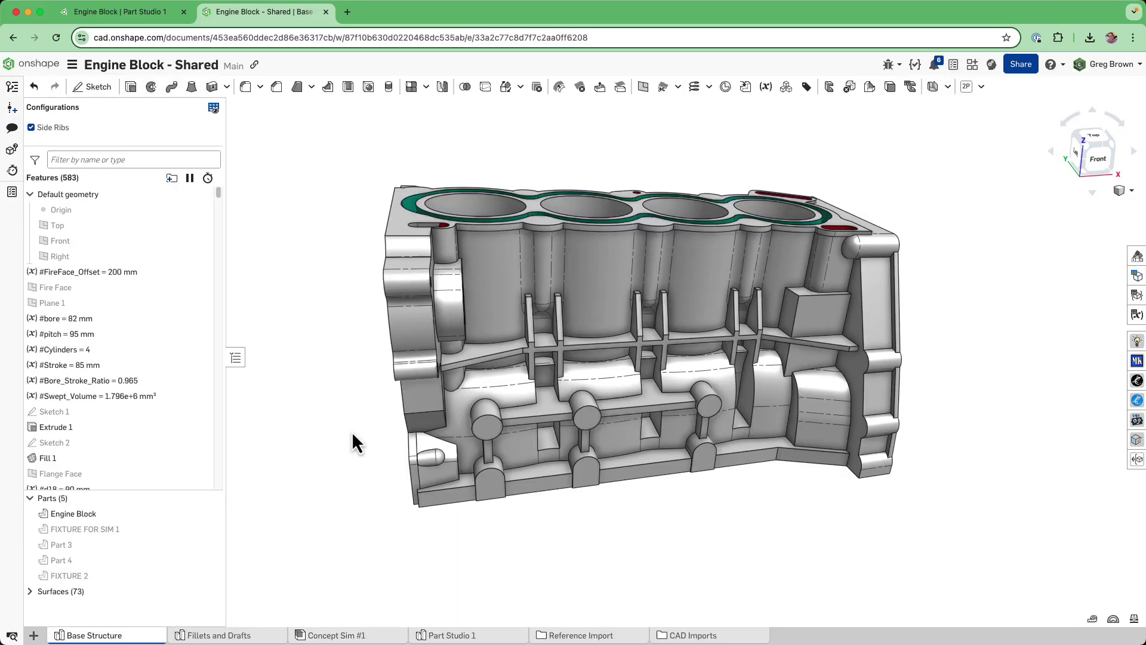
right_click_drag(352, 433, 375, 429)
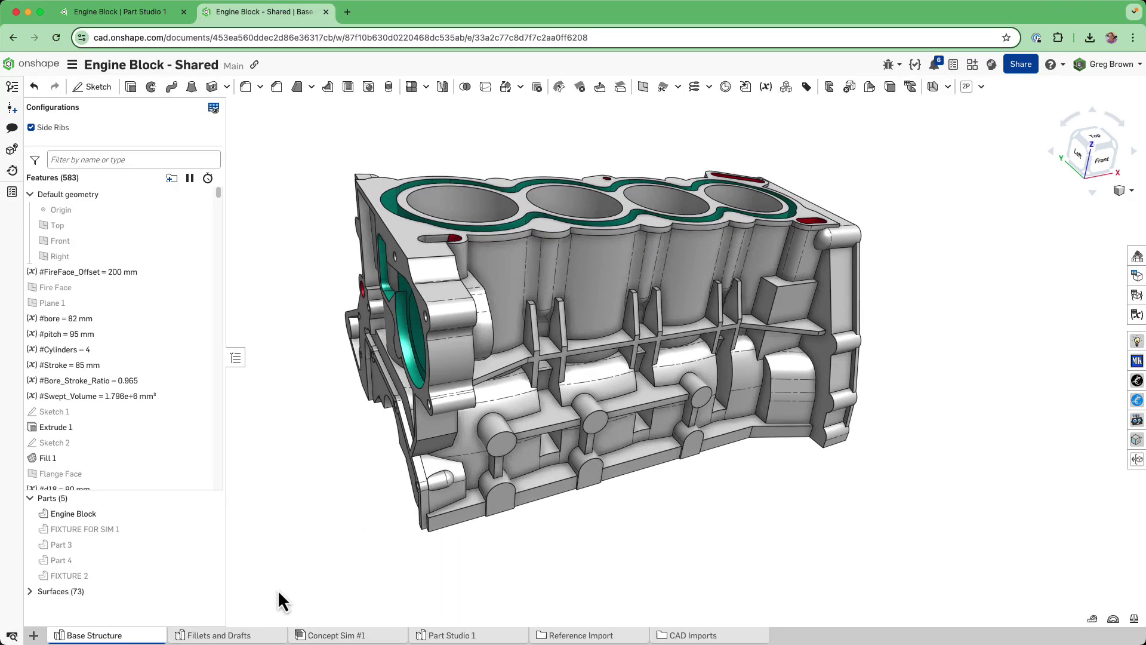
left_click(249, 637)
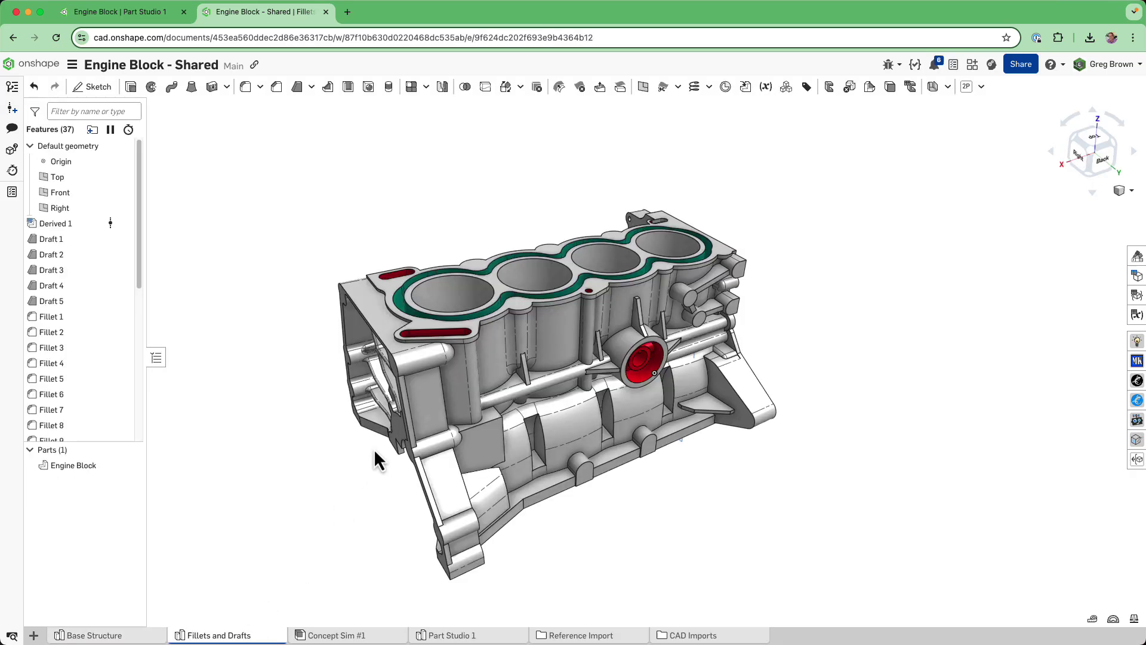
right_click_drag(374, 452, 366, 428)
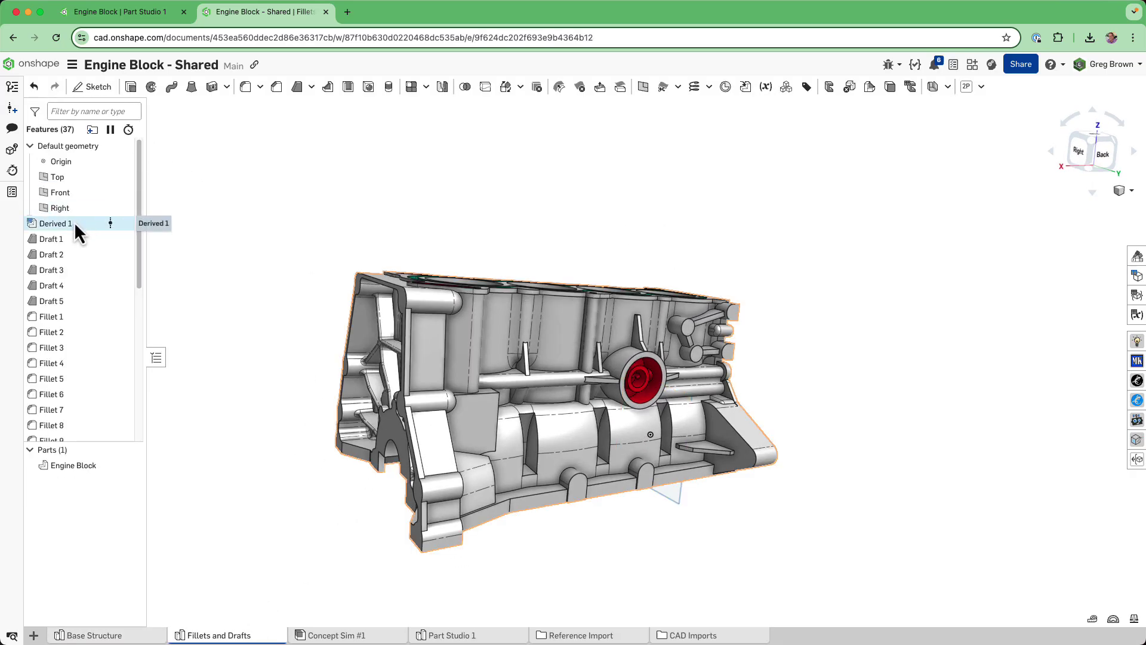
mouse_move(375, 263)
right_mouse_down()
mouse_move(355, 281)
mouse_move(356, 267)
right_mouse_up()
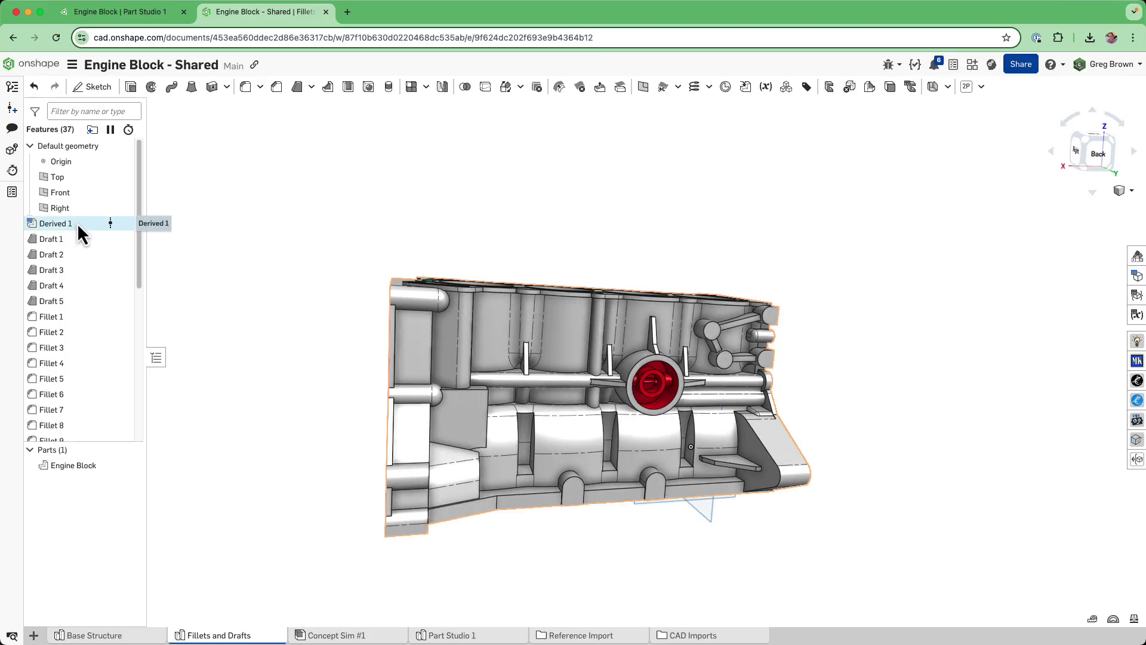
Review the draft and fillet features in the feature list and examine the ribbed pockets on the block's right end.
left_click_drag(139, 232, 134, 259)
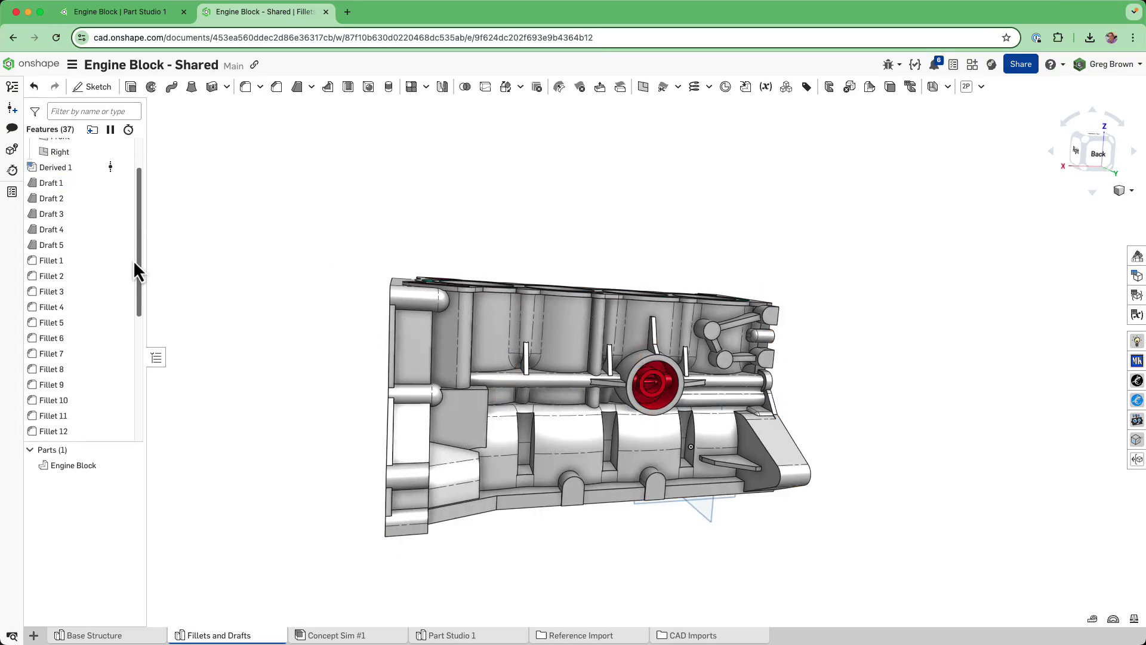
right_click_drag(358, 334, 463, 497)
scroll(462, 500, "up", 5)
right_click_drag(512, 402, 295, 321)
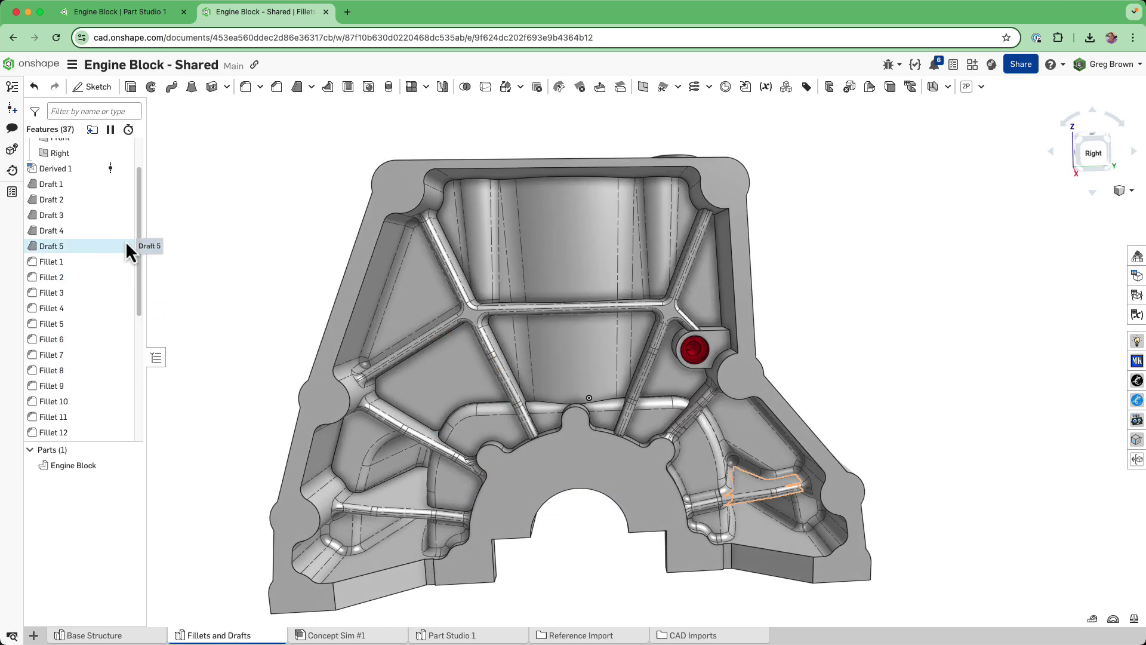
Review the linked document's versions for Derived 1 under Selective update in the Reference manager, and close it without updating.
left_click_drag(138, 231, 156, 215)
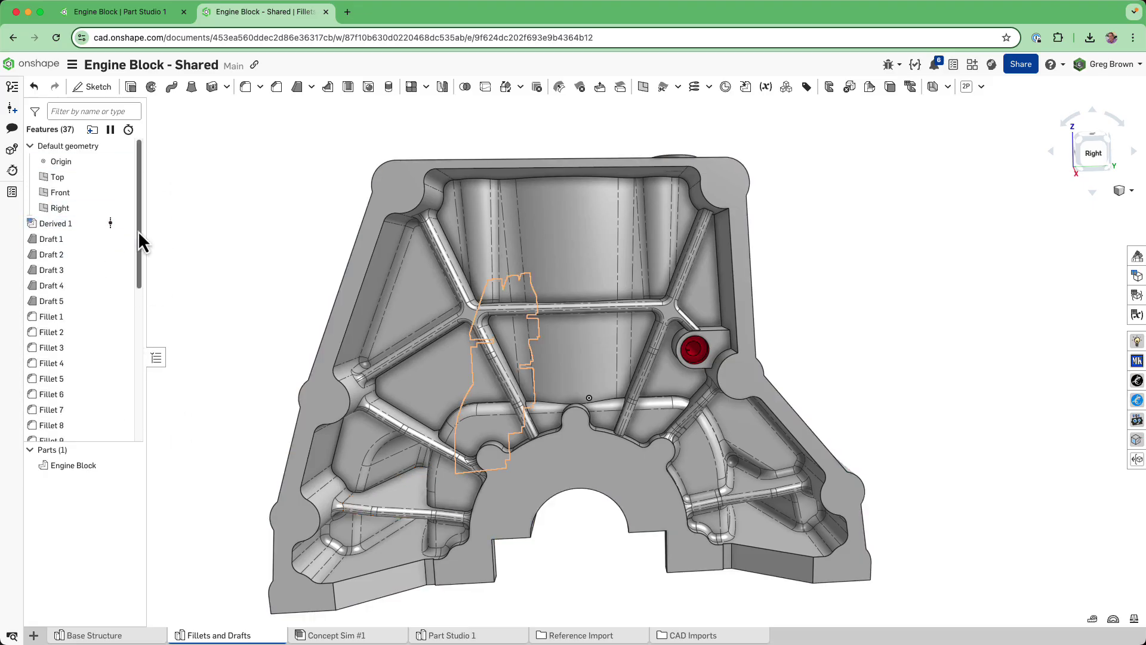
right_click(100, 225)
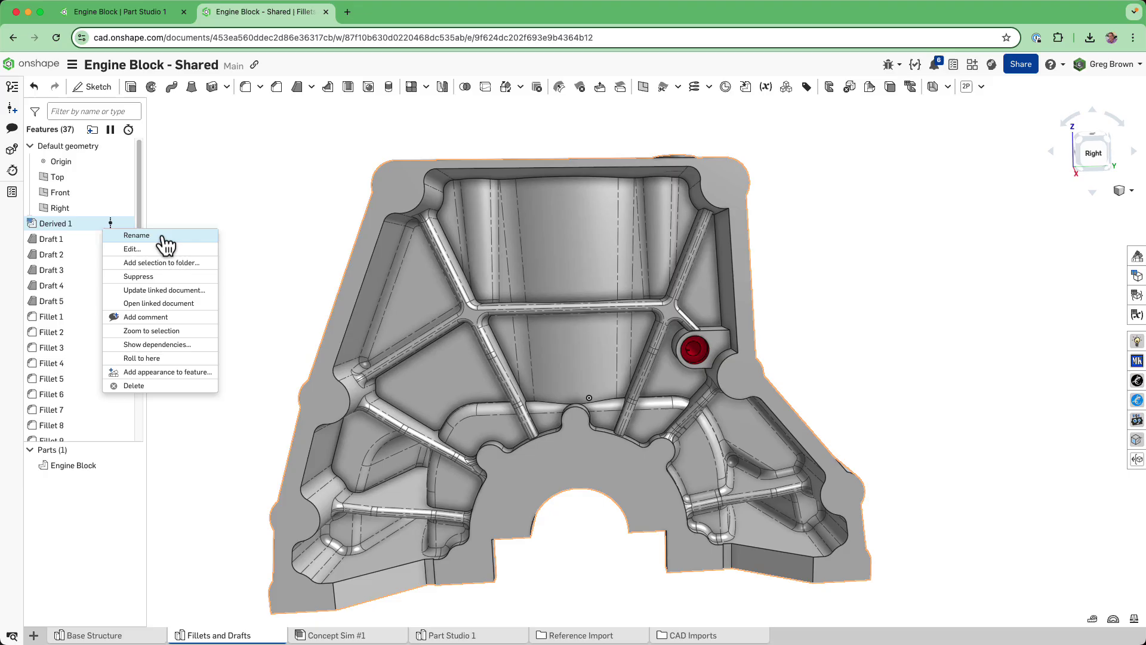
left_click(188, 291)
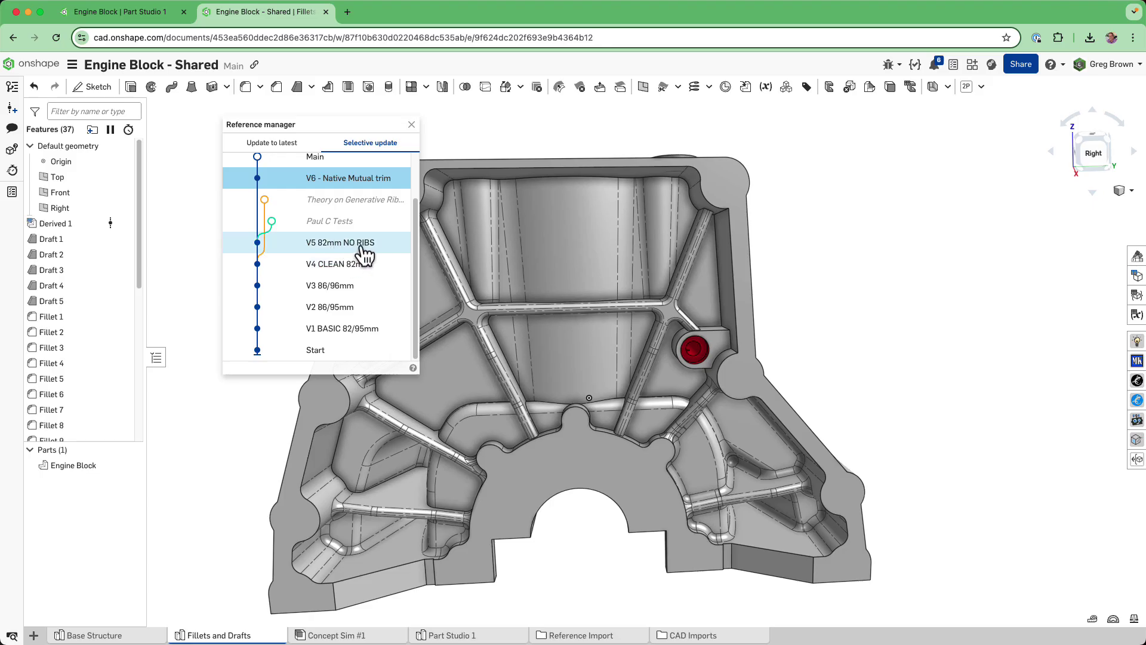
scroll(361, 262, "up", 2)
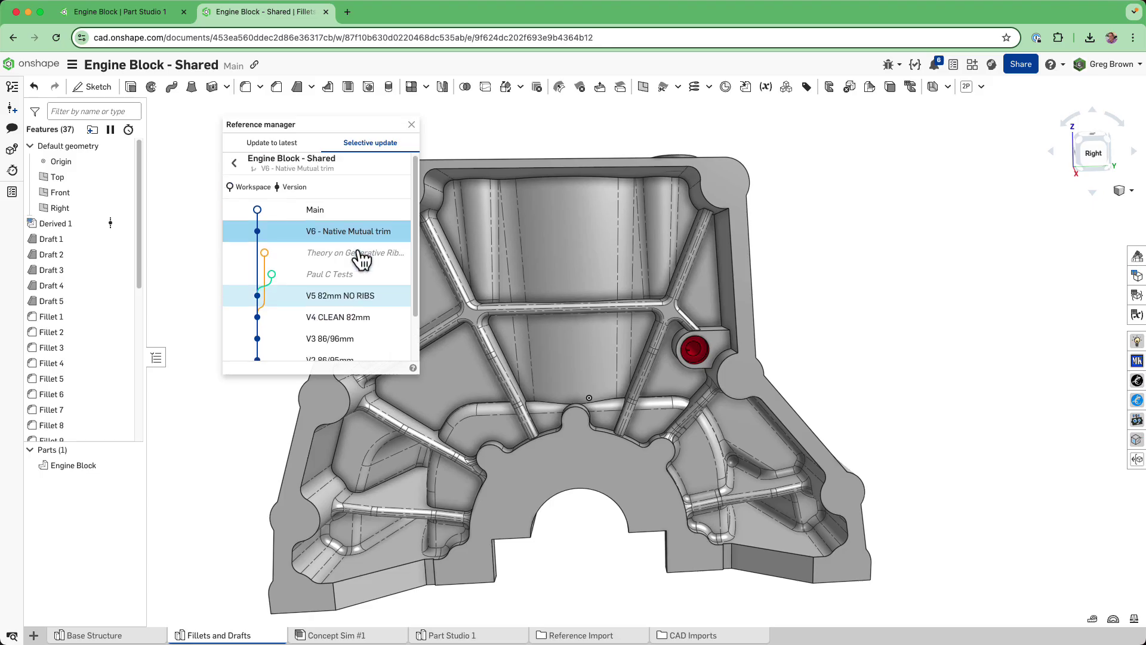
left_click(411, 125)
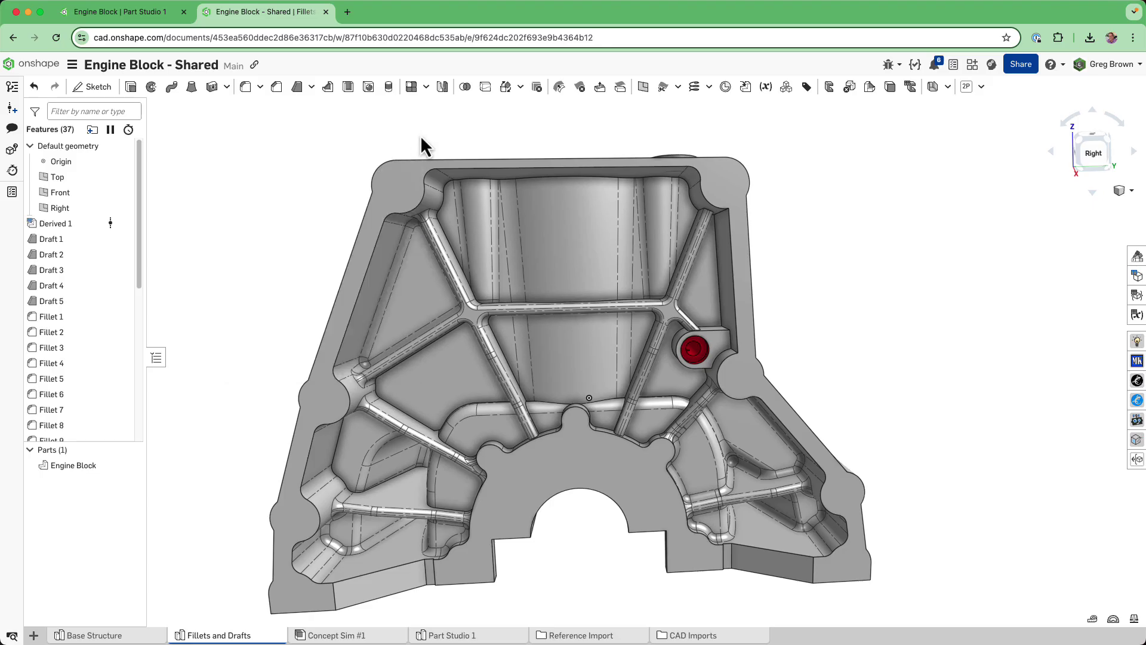
Examine the Fillets and Drafts engine block around its back side, top deck, right end and front side.
scroll(482, 256, "down", 5)
right_click_drag(481, 256, 571, 245)
scroll(801, 179, "up", 3)
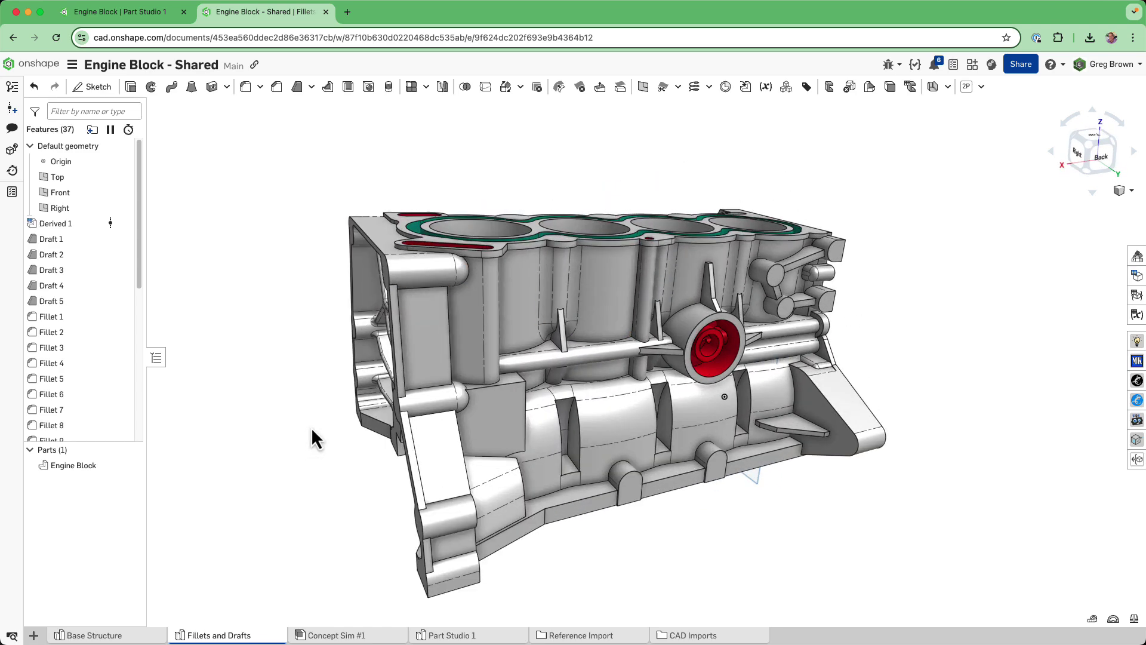
right_click_drag(481, 338, 487, 375)
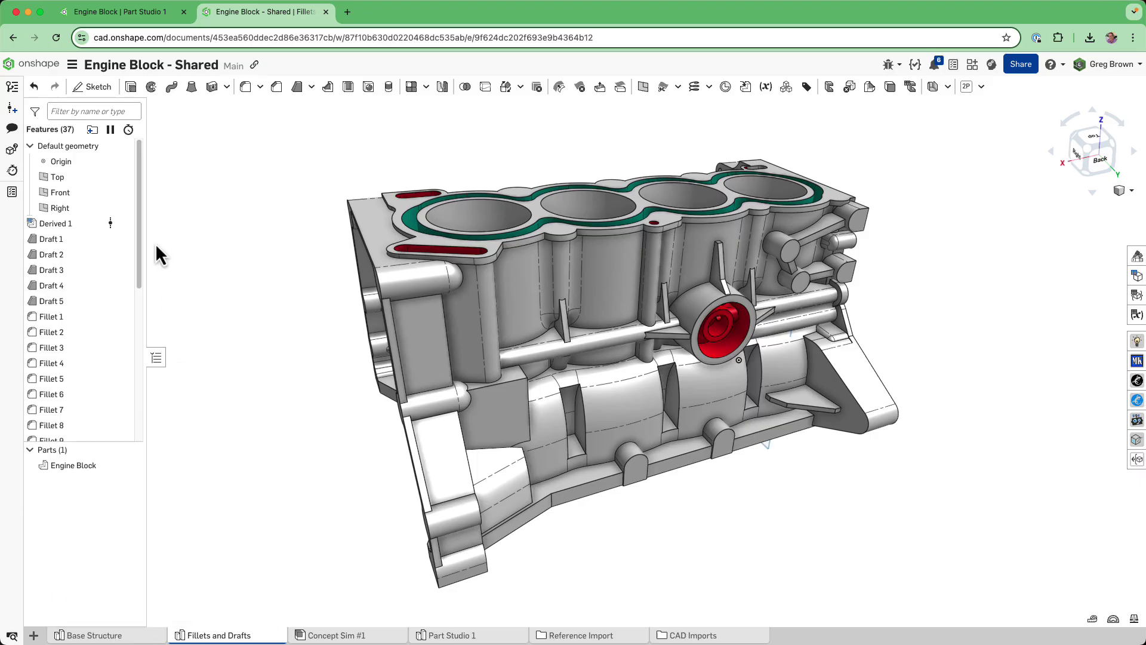
scroll(140, 239, "down", 2)
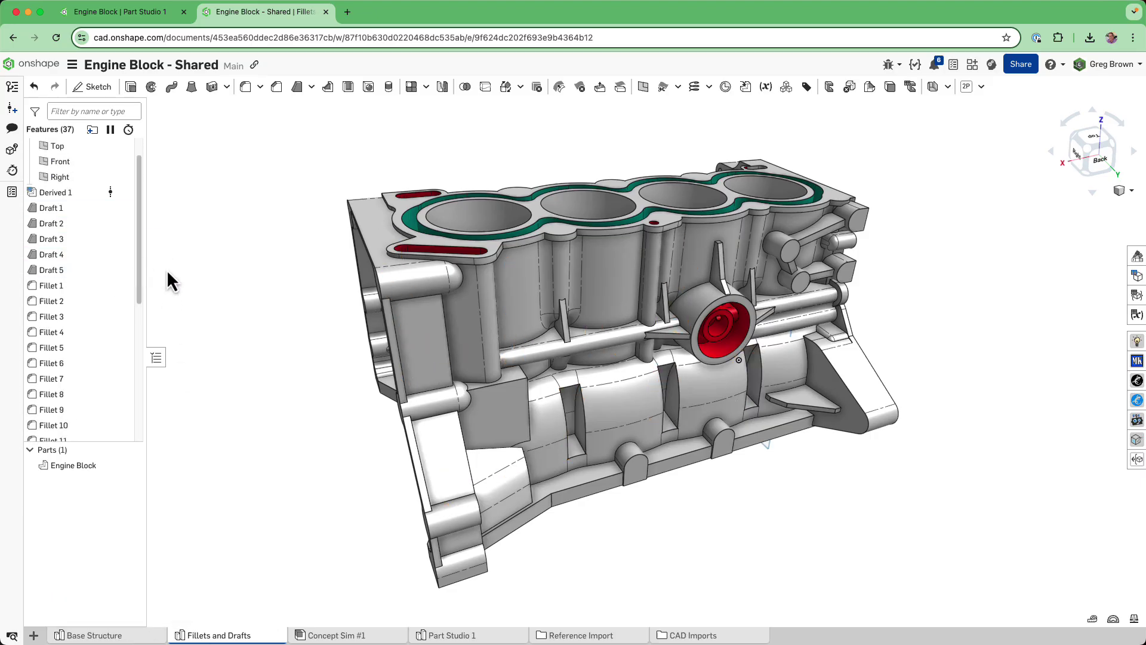
right_click_drag(398, 327, 484, 328)
middle_click_drag(295, 407, 515, 339)
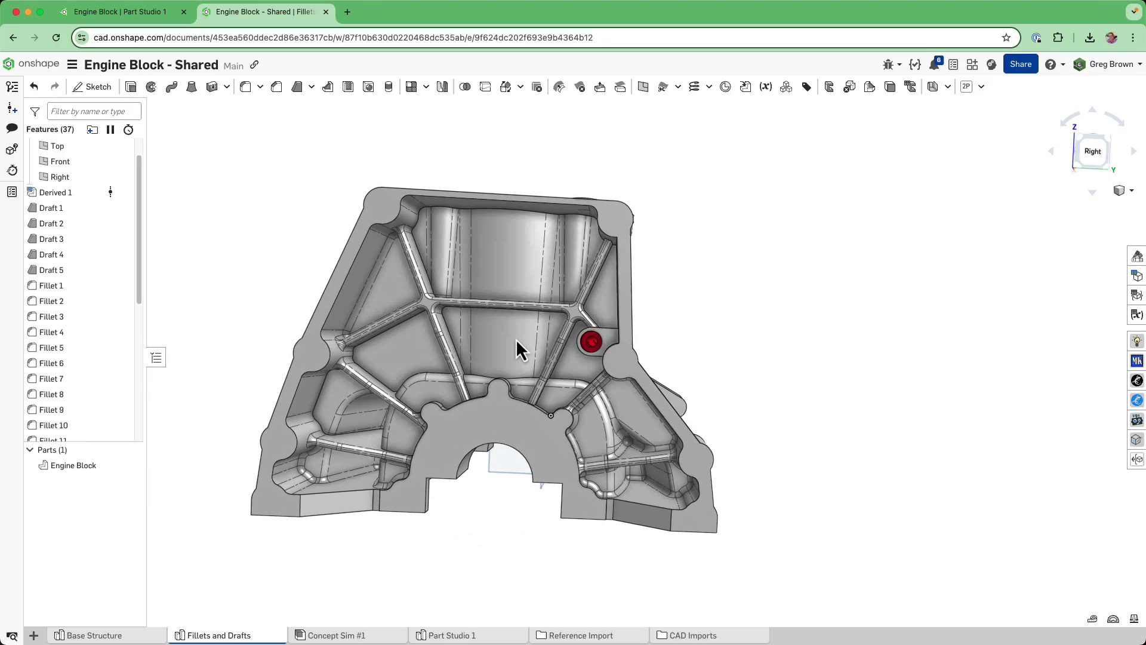
right_click_drag(516, 339, 643, 396)
scroll(687, 396, "down", 3)
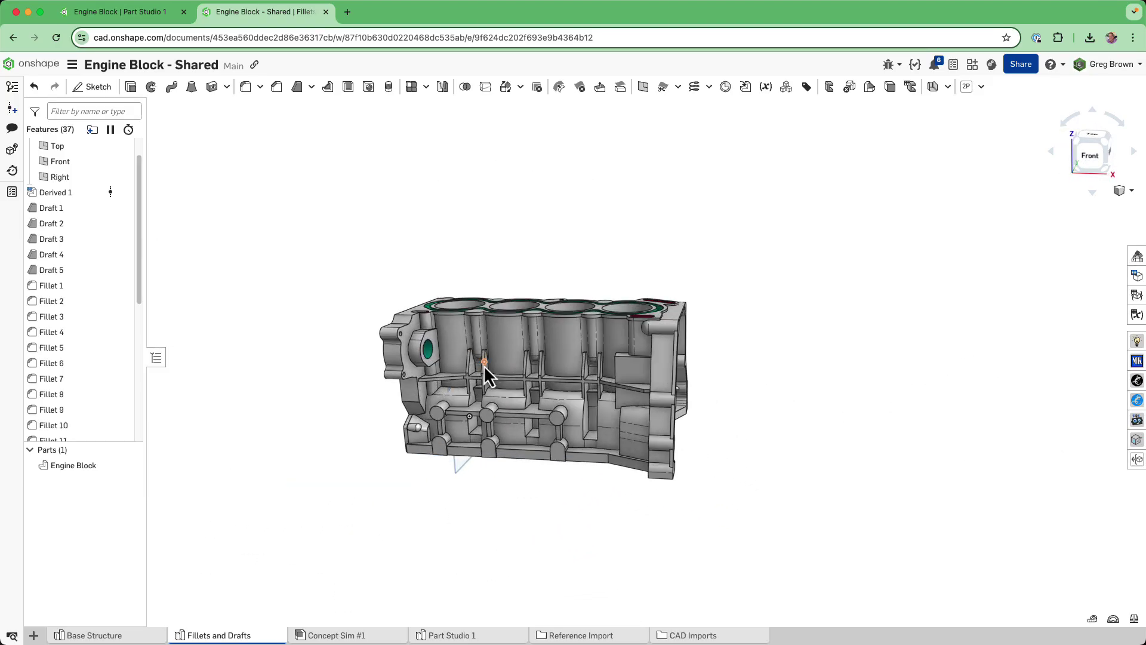
scroll(482, 364, "up", 1)
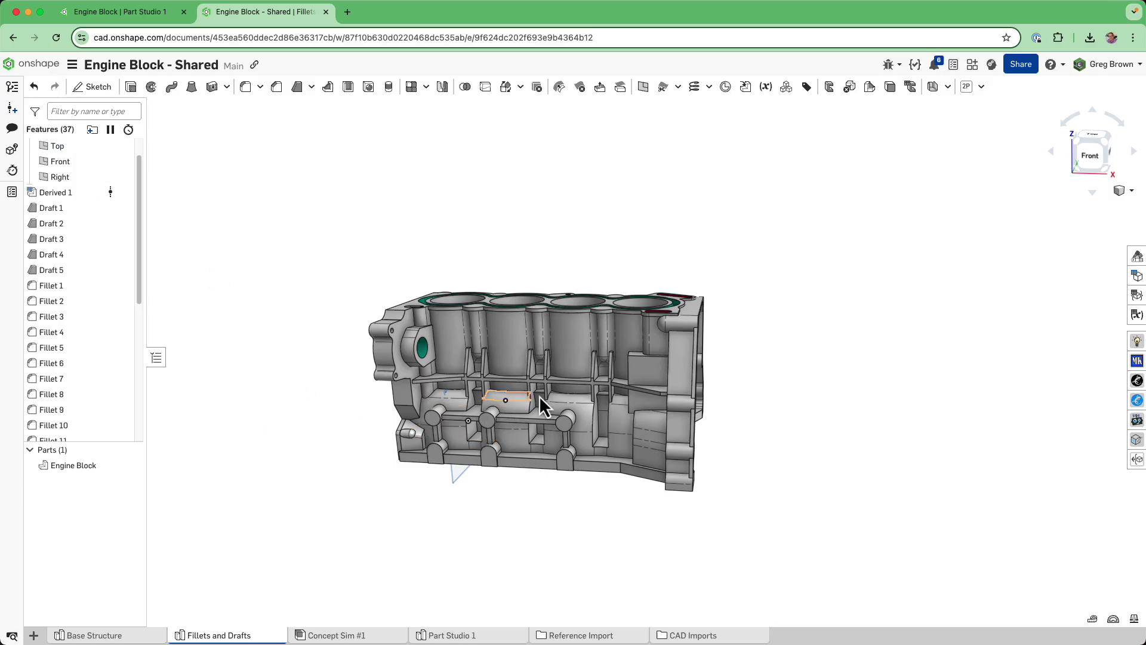
Review the feature regeneration times of the Fillets and Drafts Part Studio, and close the list.
right_click_drag(539, 395, 542, 428)
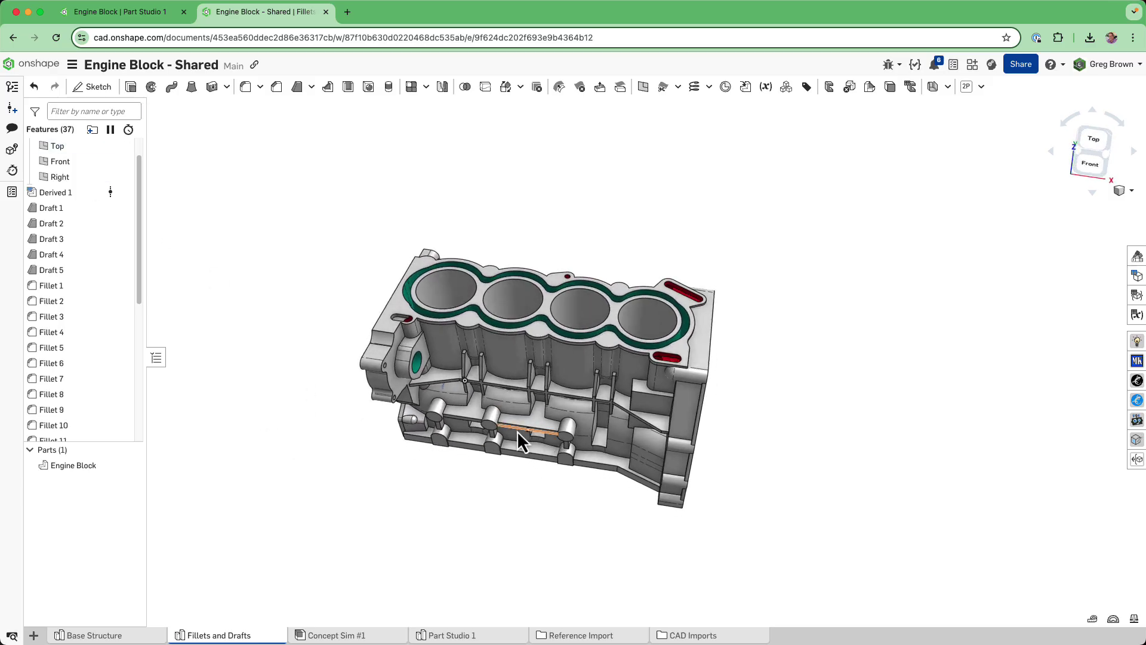
right_click_drag(472, 432, 497, 432)
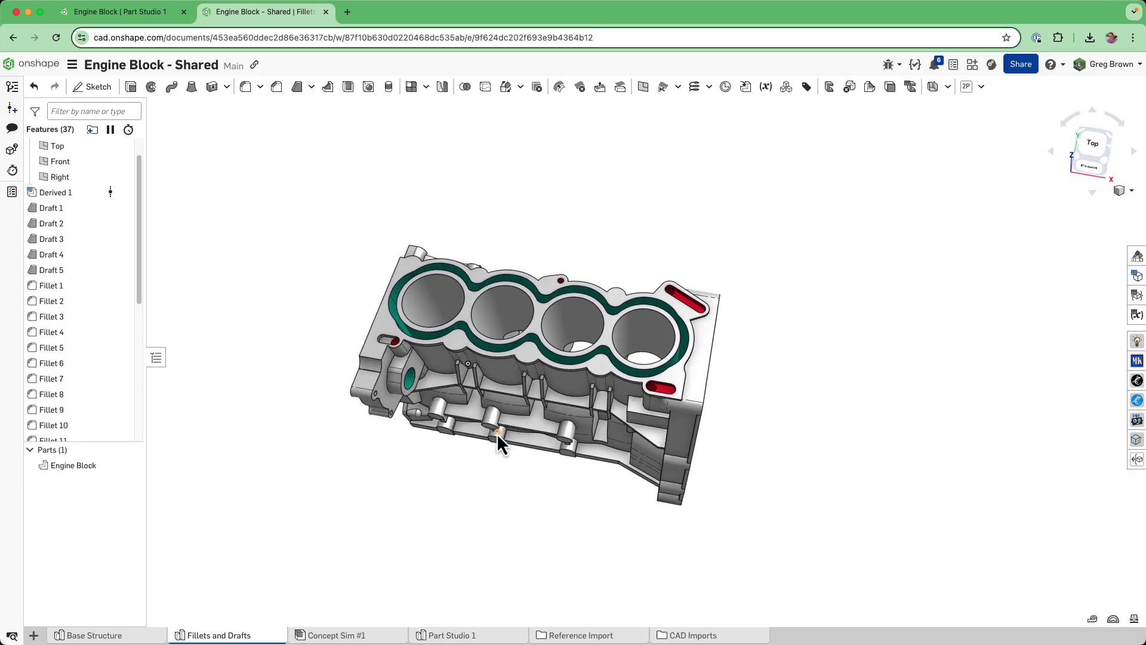
left_click(128, 130)
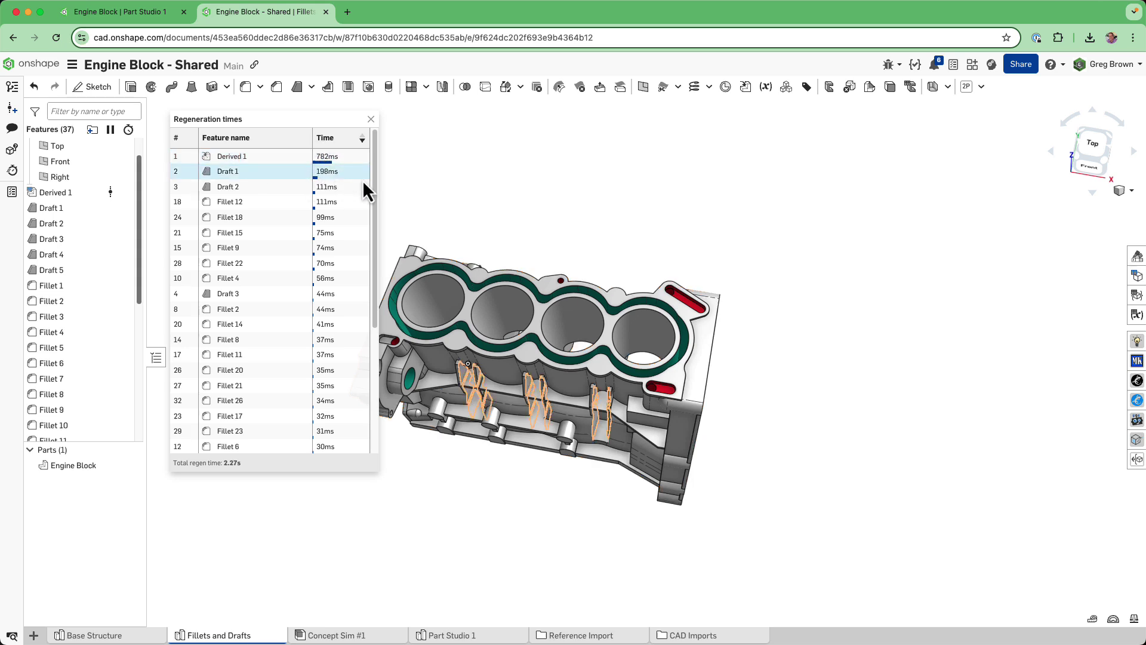
left_click_drag(374, 178, 388, 329)
scroll(271, 407, "up", 1)
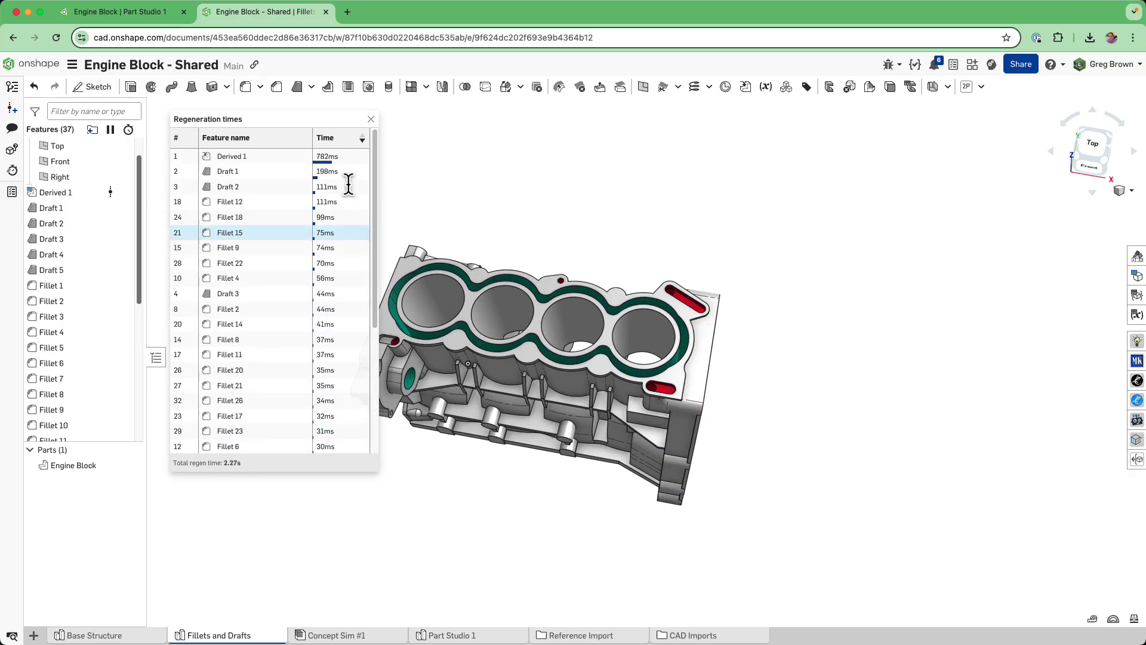
left_click(372, 120)
Open the Base Structure Part Studio, review its feature regeneration times alongside the engine block, and close the list.
left_click(153, 636)
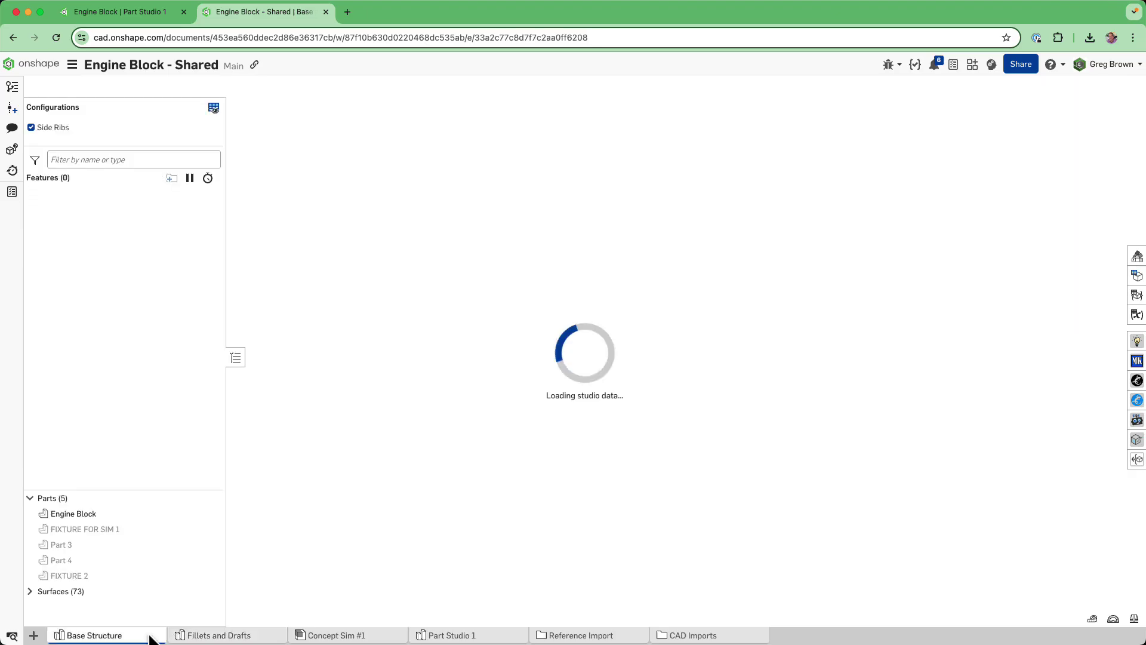
left_click(207, 178)
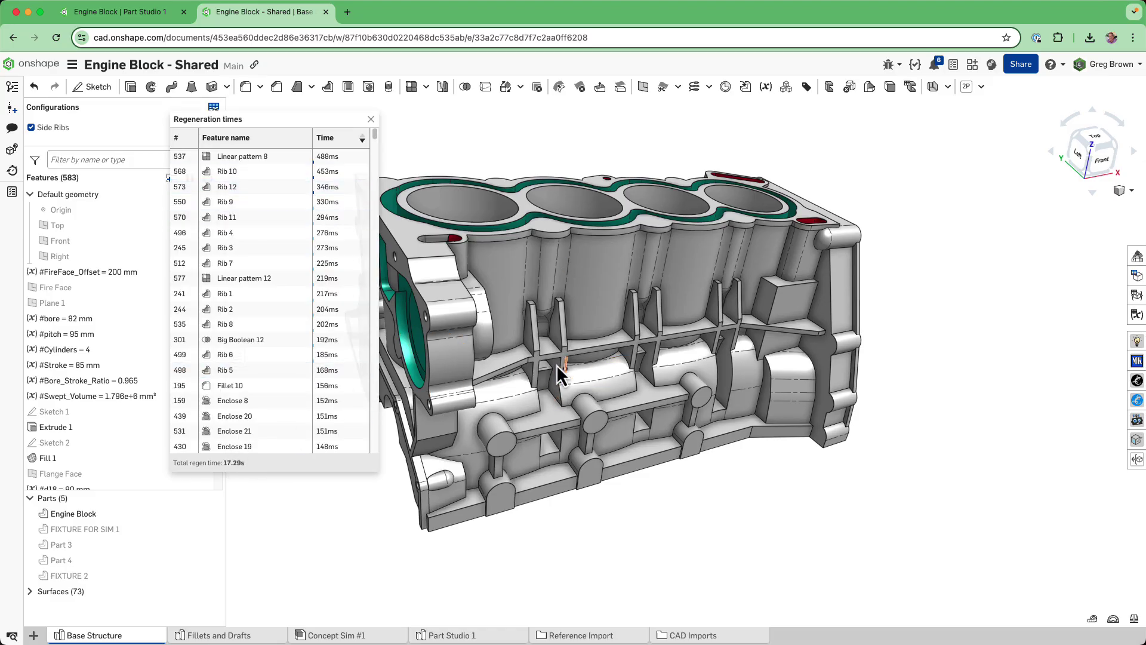
right_click_drag(720, 389, 681, 334)
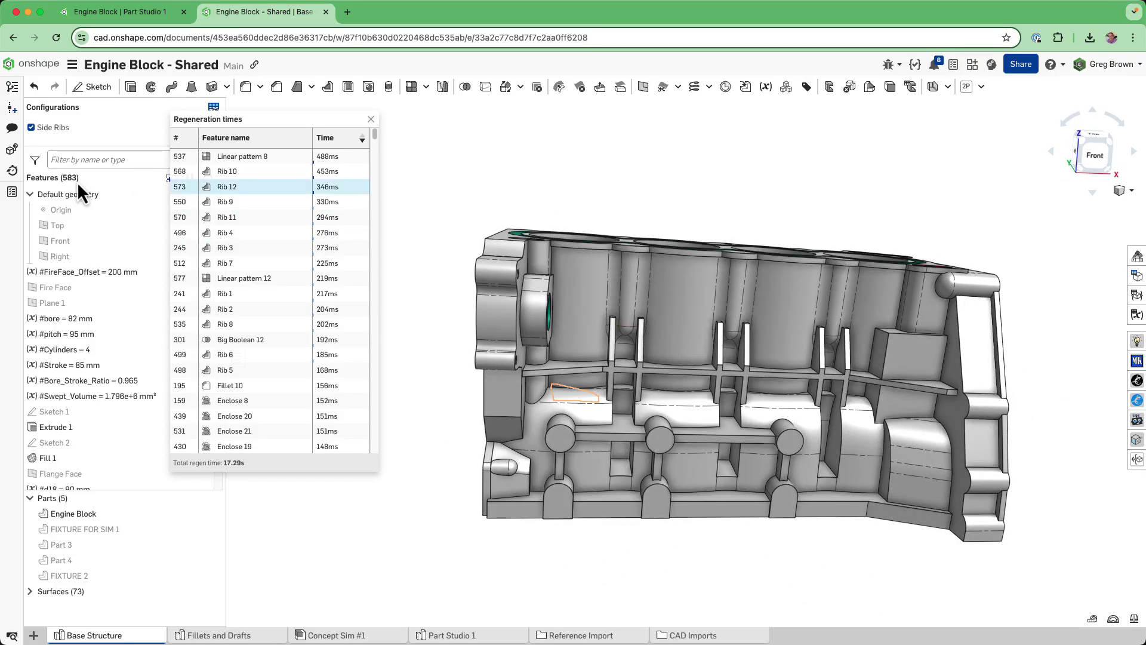
right_click_drag(680, 346, 668, 291)
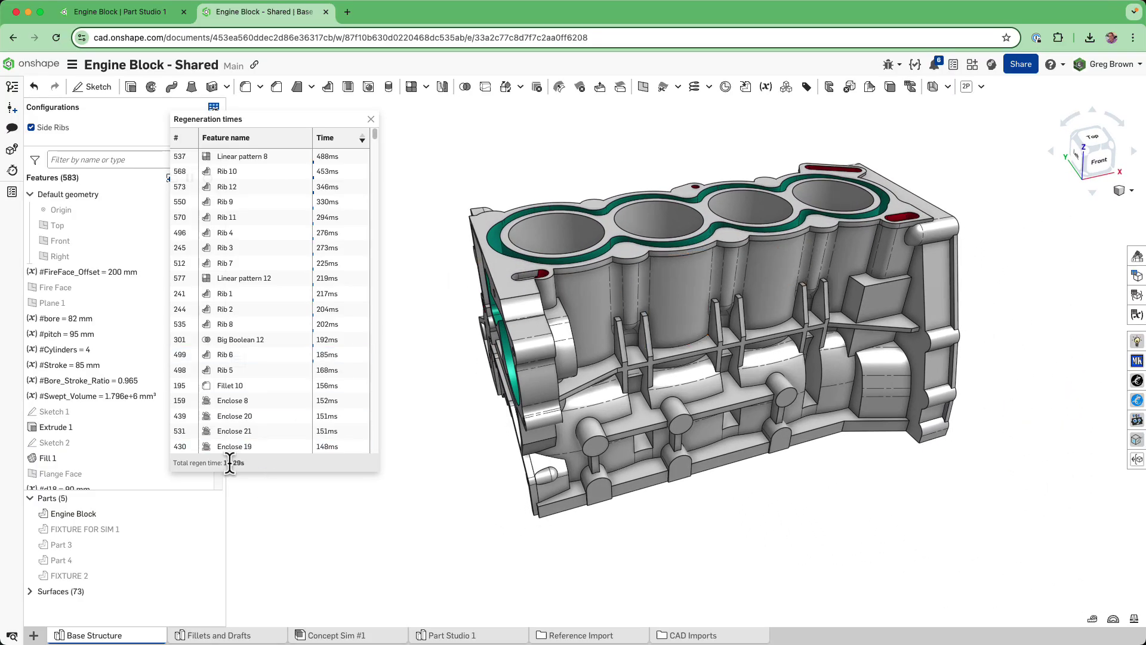
left_click(372, 121)
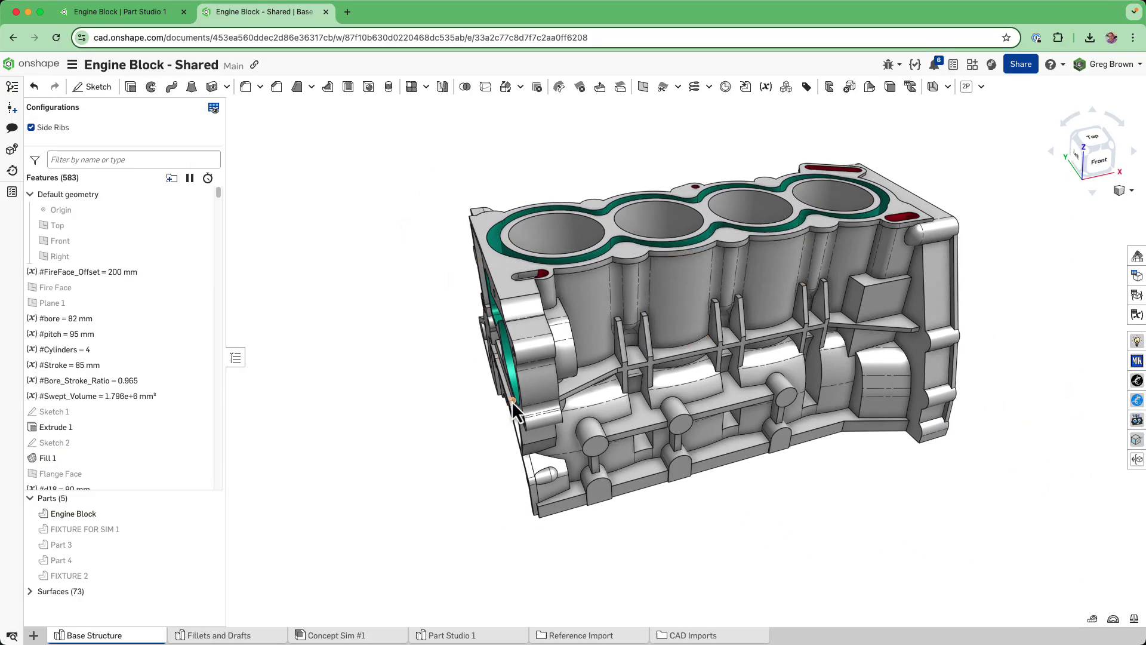
Examine the left end of the Base Structure engine block, looking closely at the red counterbored passage beside the end cylinder wall.
scroll(513, 397, "down", 3)
scroll(687, 311, "up", 5)
key("Left")
key("Left")
key("Left")
key("Left")
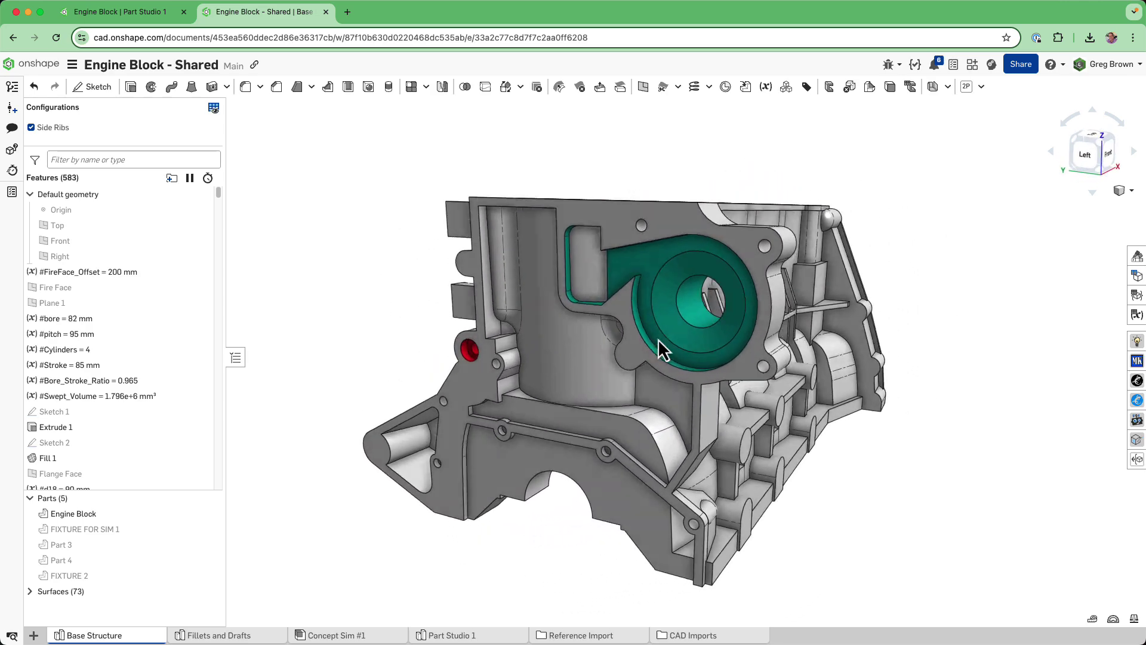
scroll(658, 338, "up", 5)
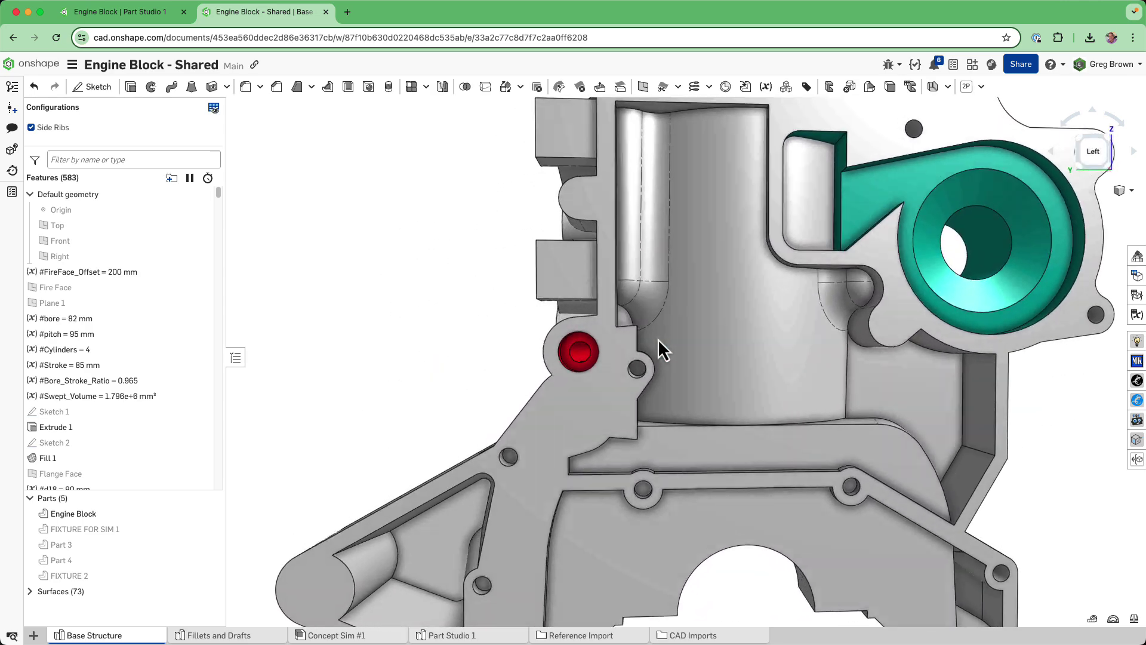
scroll(657, 338, "up", 10)
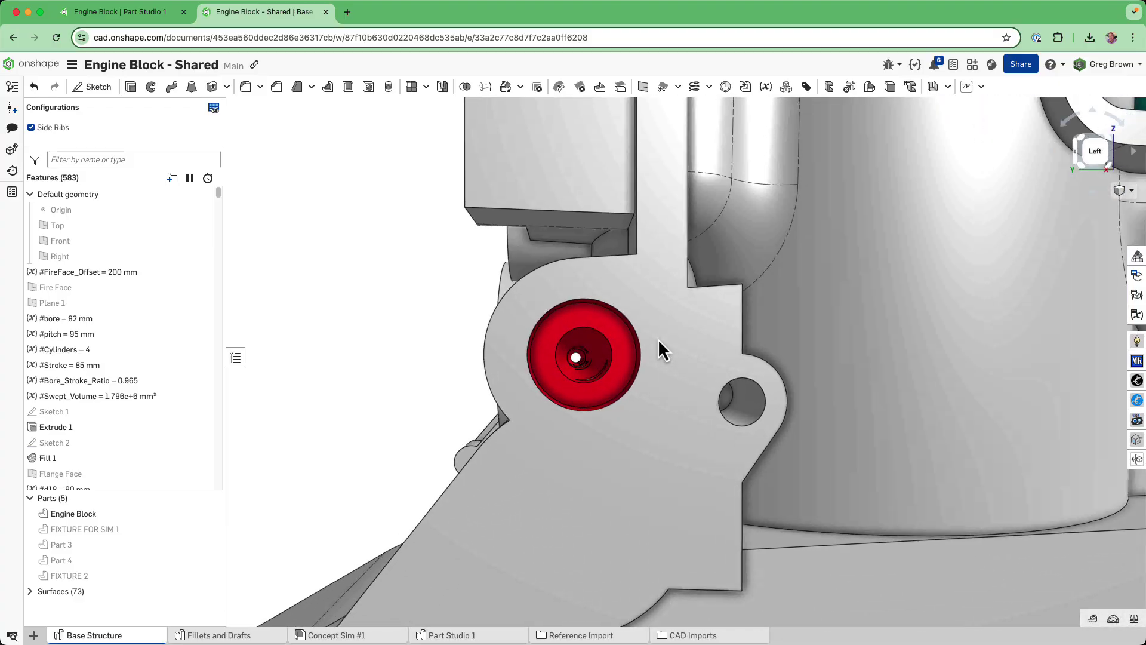
scroll(657, 338, "up", 6)
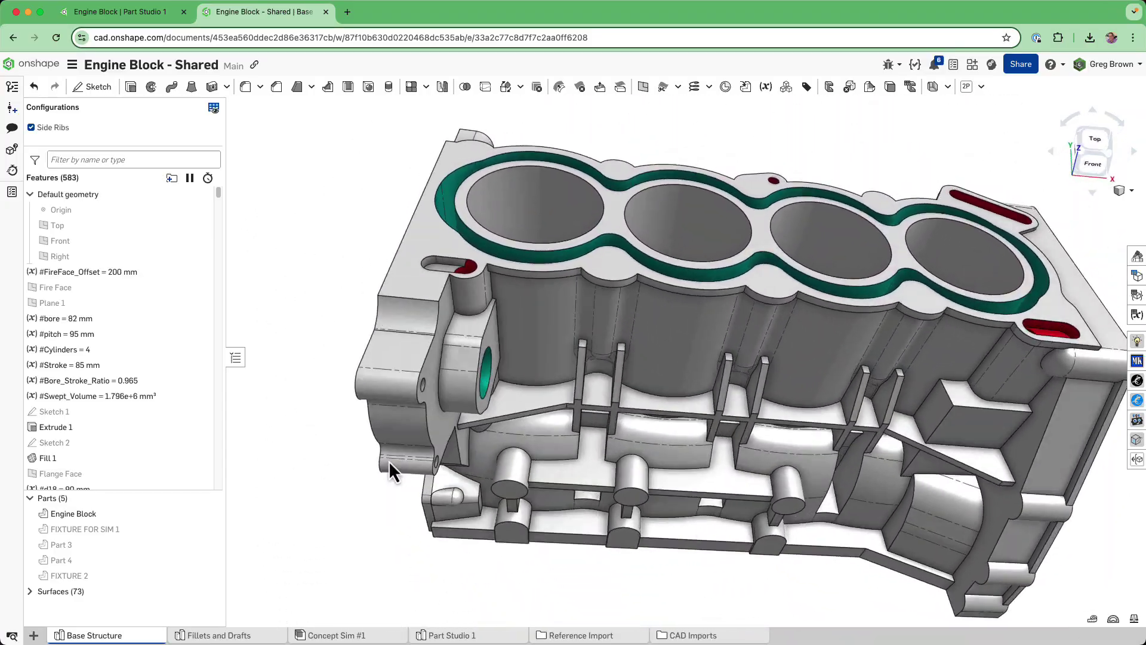
Return to the Fillets and Drafts Part Studio, view the actions available for it, and dismiss them without choosing one.
mouse_move(237, 638)
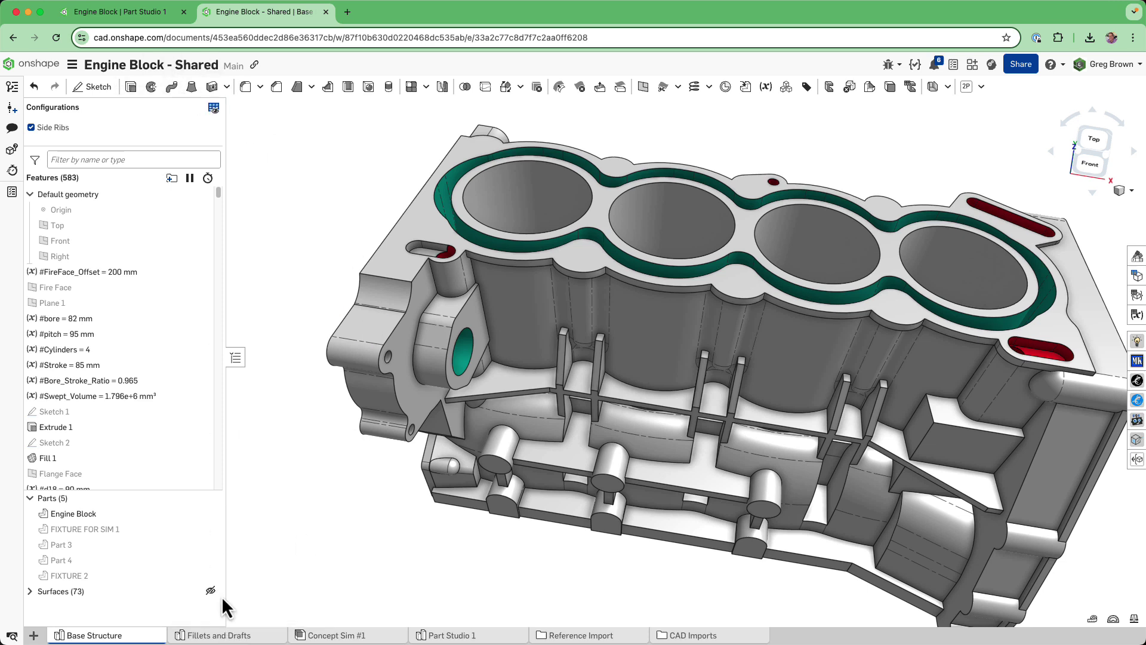
left_click(242, 637)
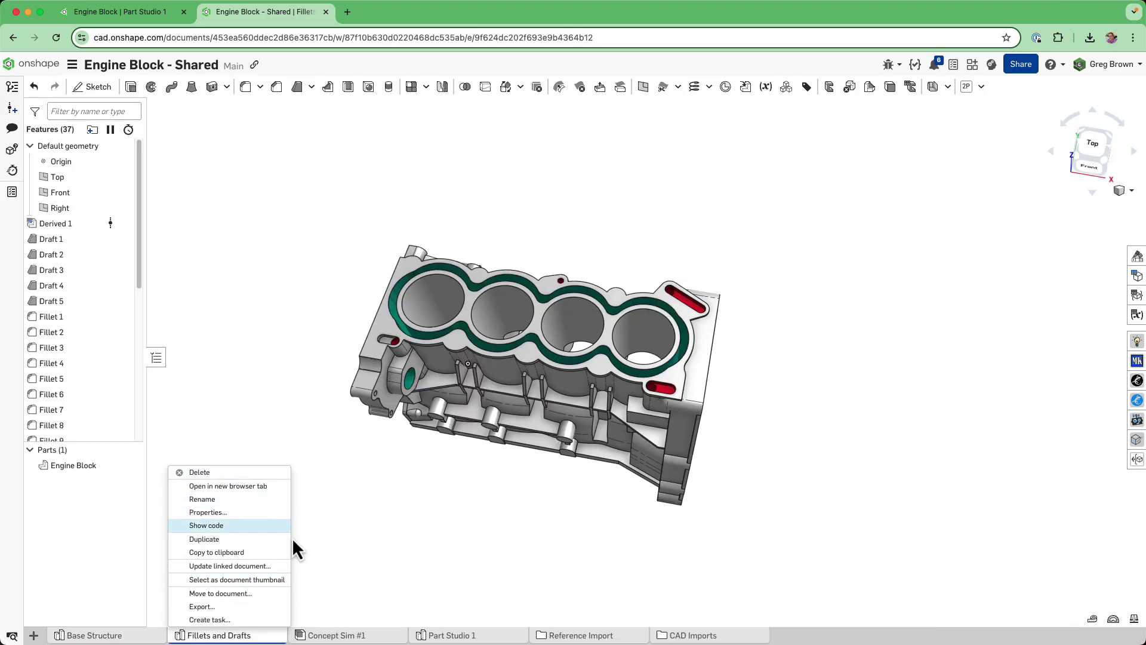
left_click(433, 519)
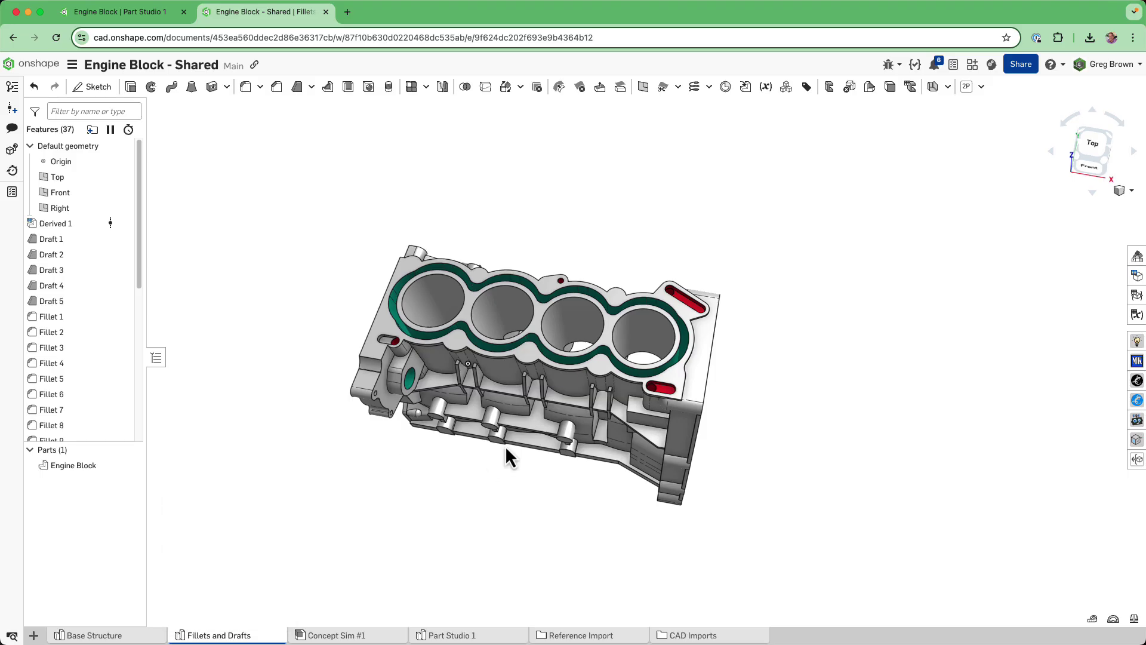